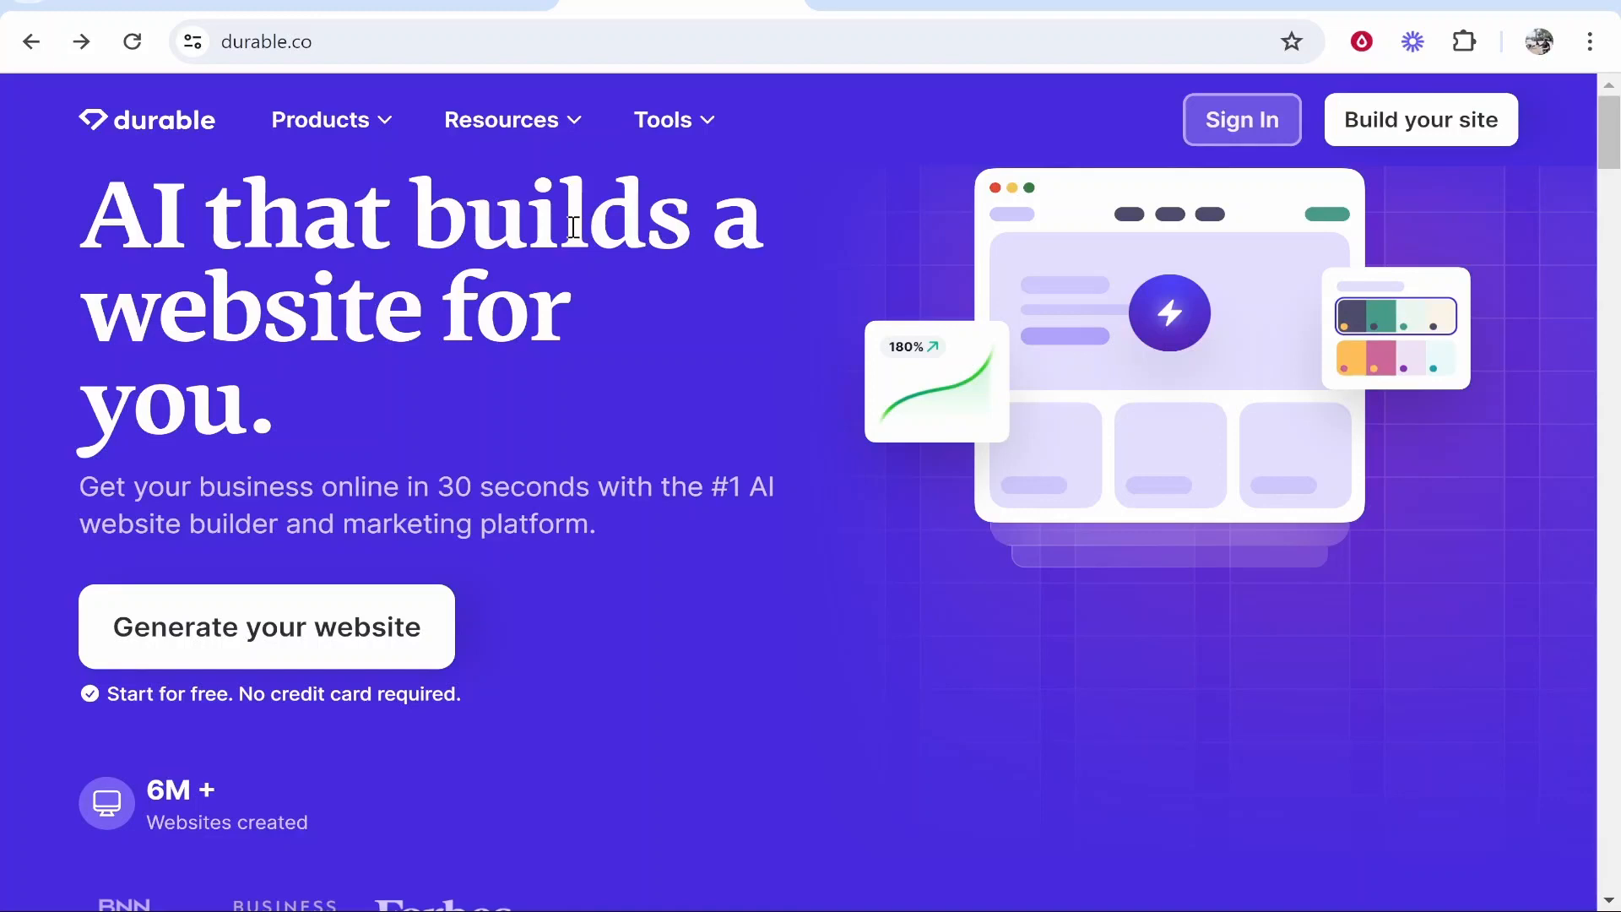
- Examine the Durable homepage's headline, free-start offer, feature cards and AI website editor section
left_click(351, 42)
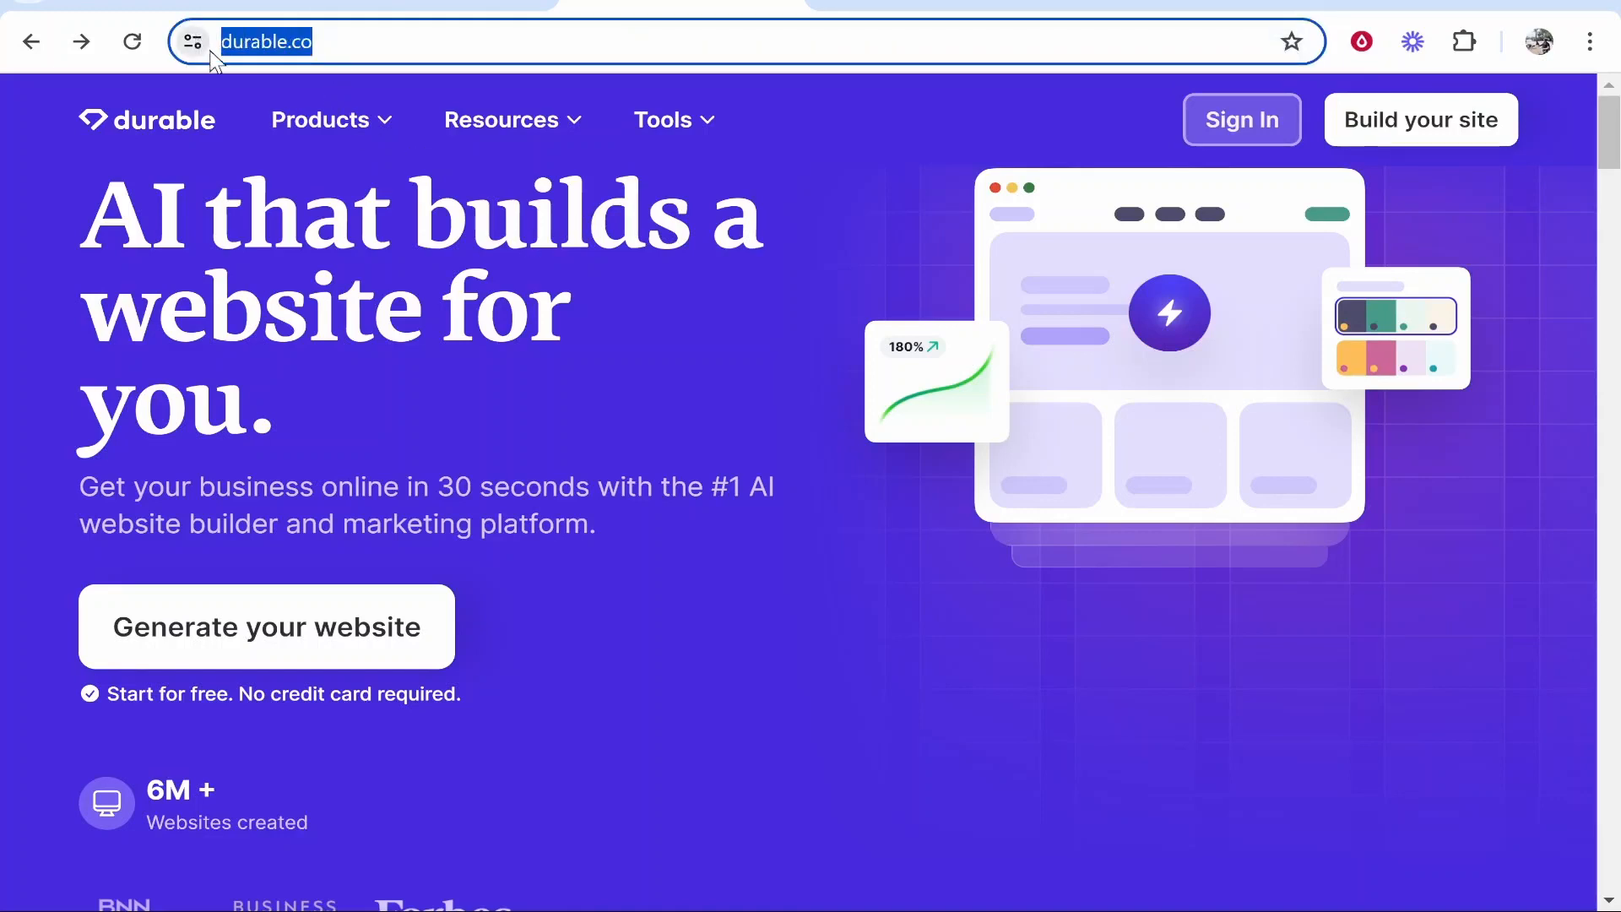
left_click(754, 229)
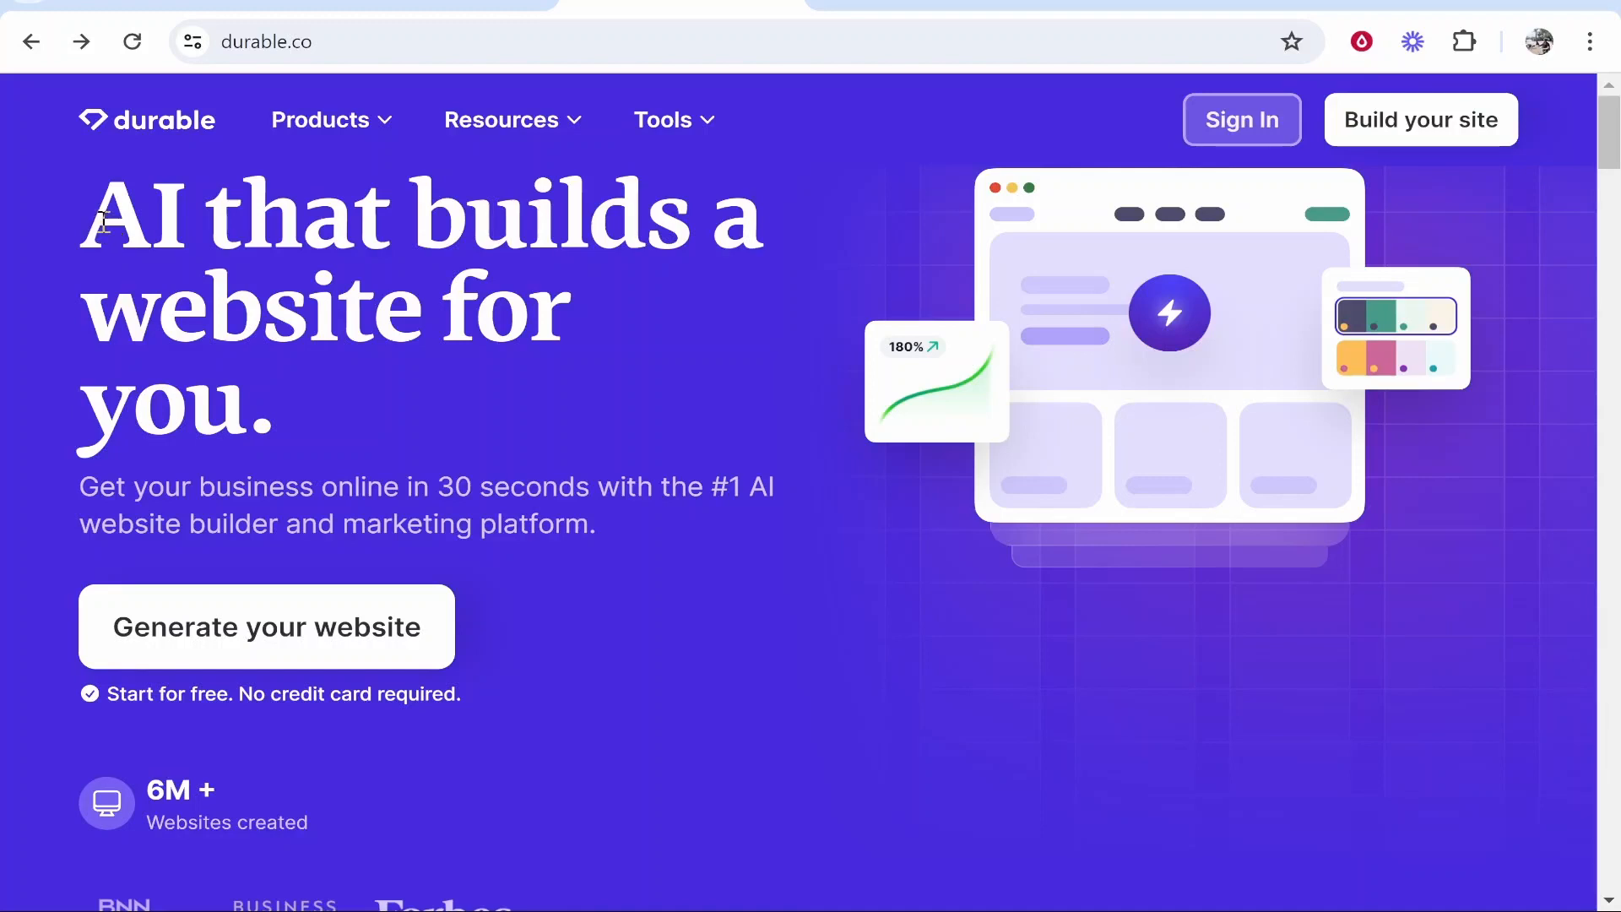
left_click_drag(97, 219, 445, 221)
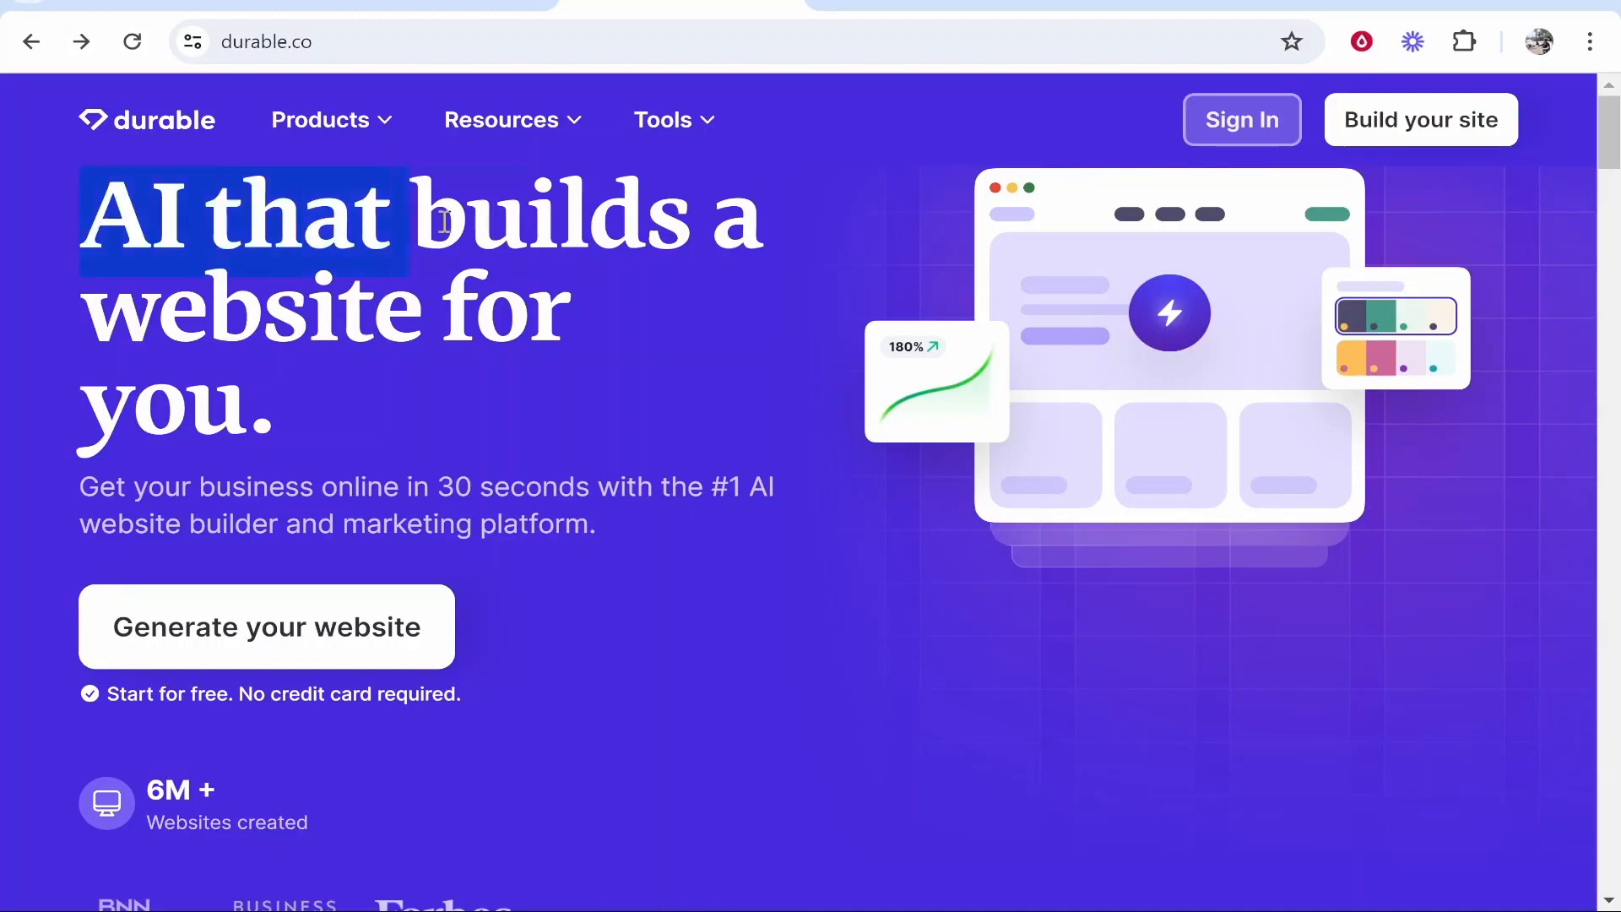
left_click_drag(673, 272, 337, 408)
left_click(334, 431)
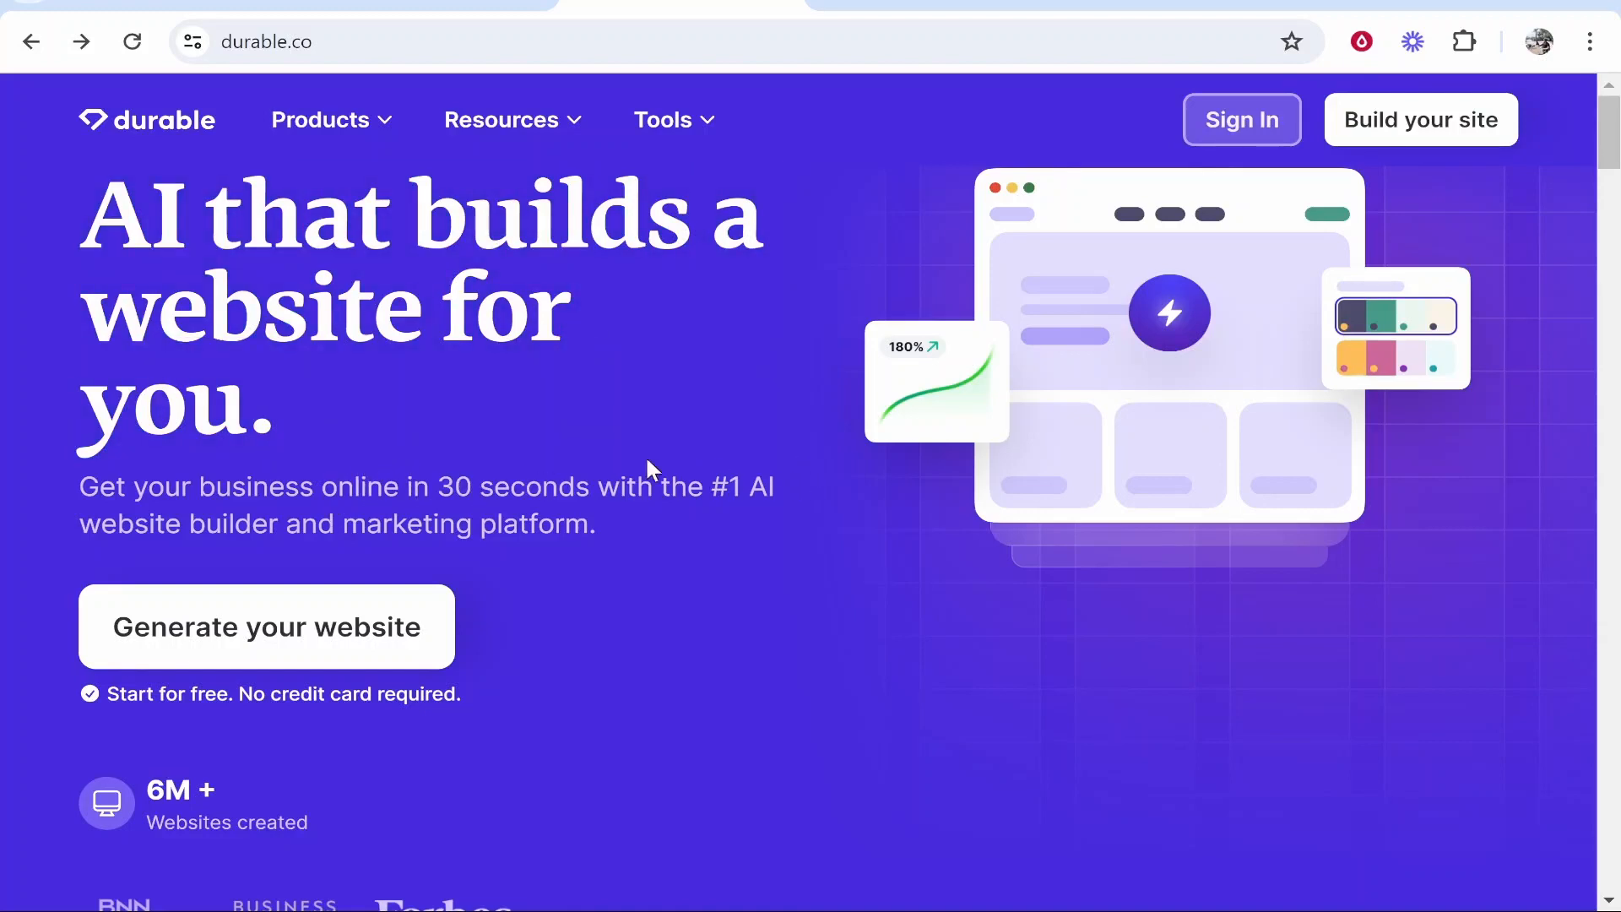
left_click_drag(91, 526, 667, 531)
left_click(620, 395)
scroll(605, 398, "down", 3)
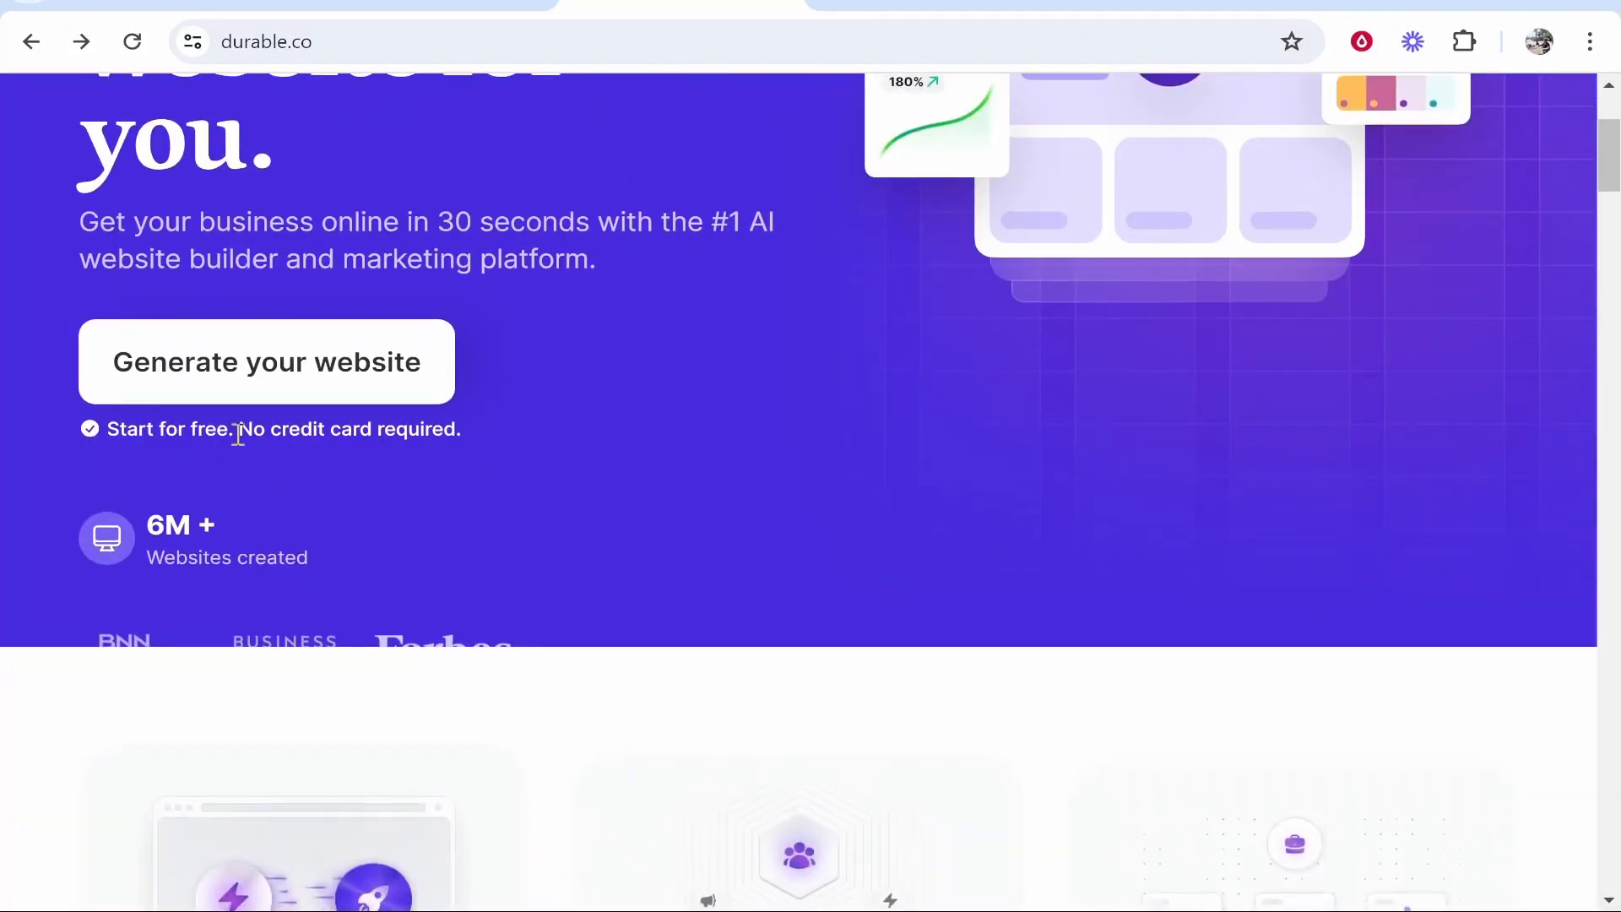
left_click_drag(270, 431, 386, 431)
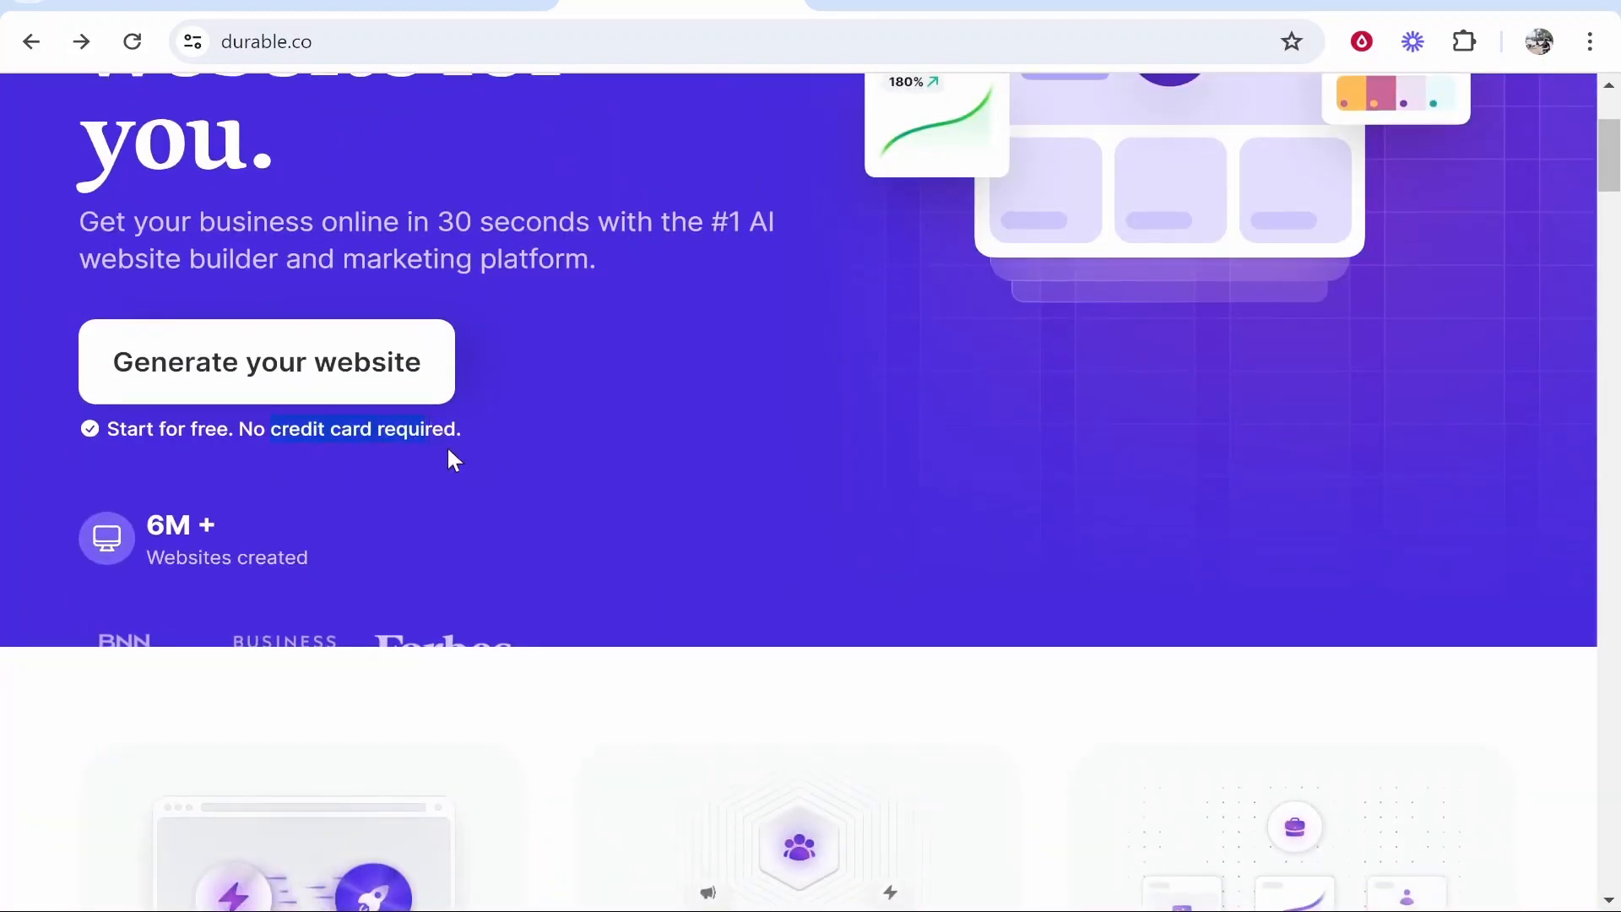
scroll(448, 456, "down", 7)
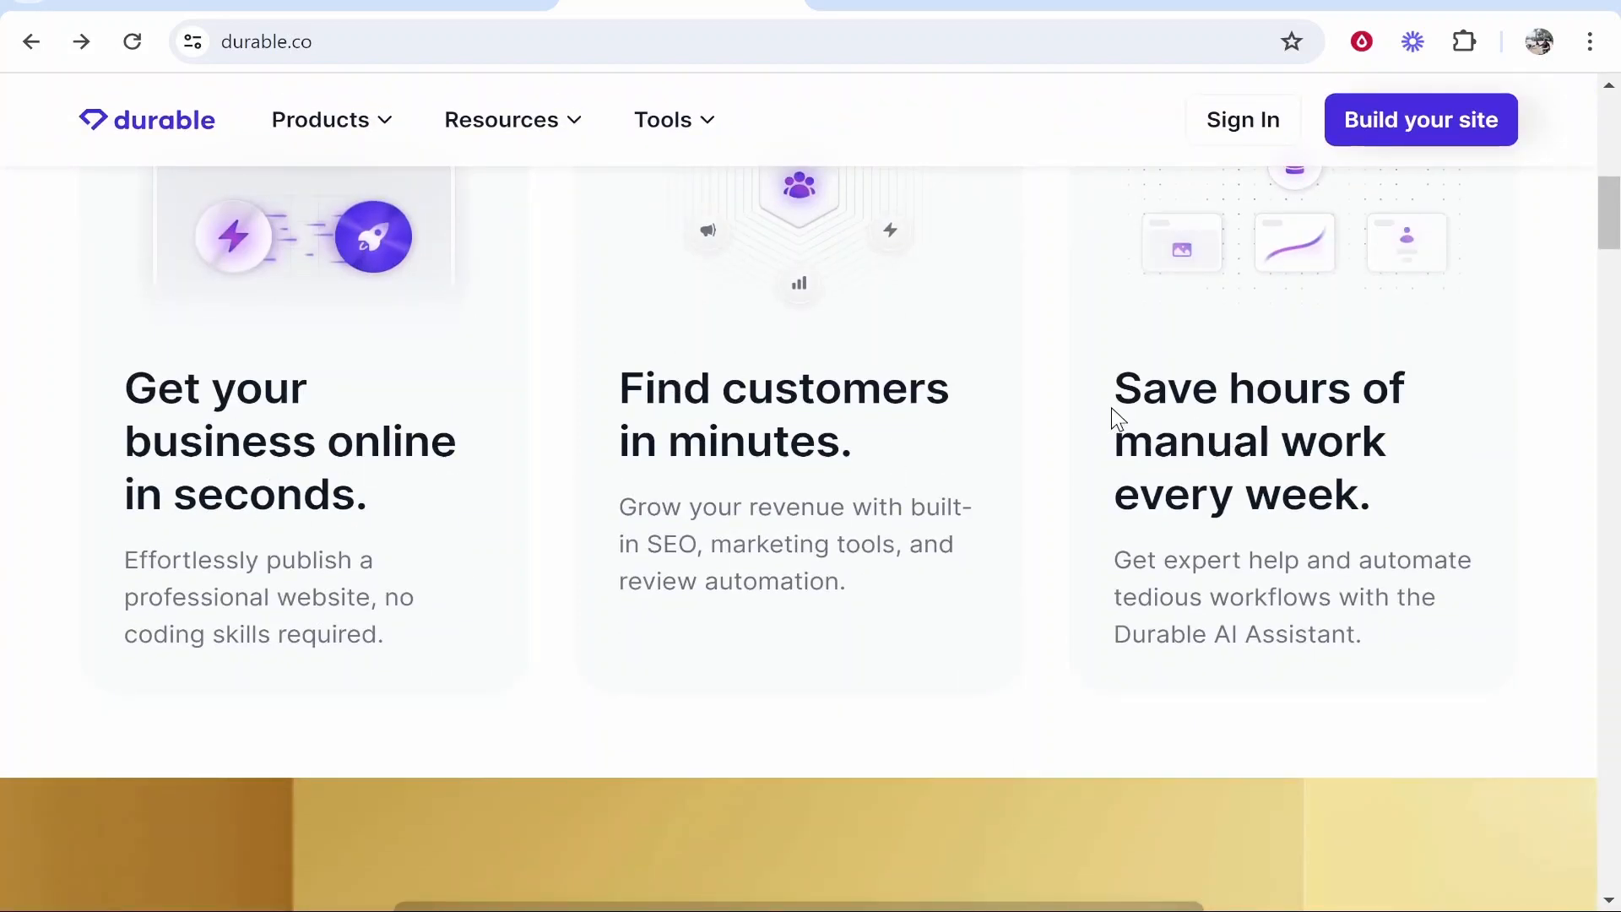
left_click_drag(1111, 407, 1422, 510)
left_click(1468, 453)
scroll(1467, 454, "down", 4)
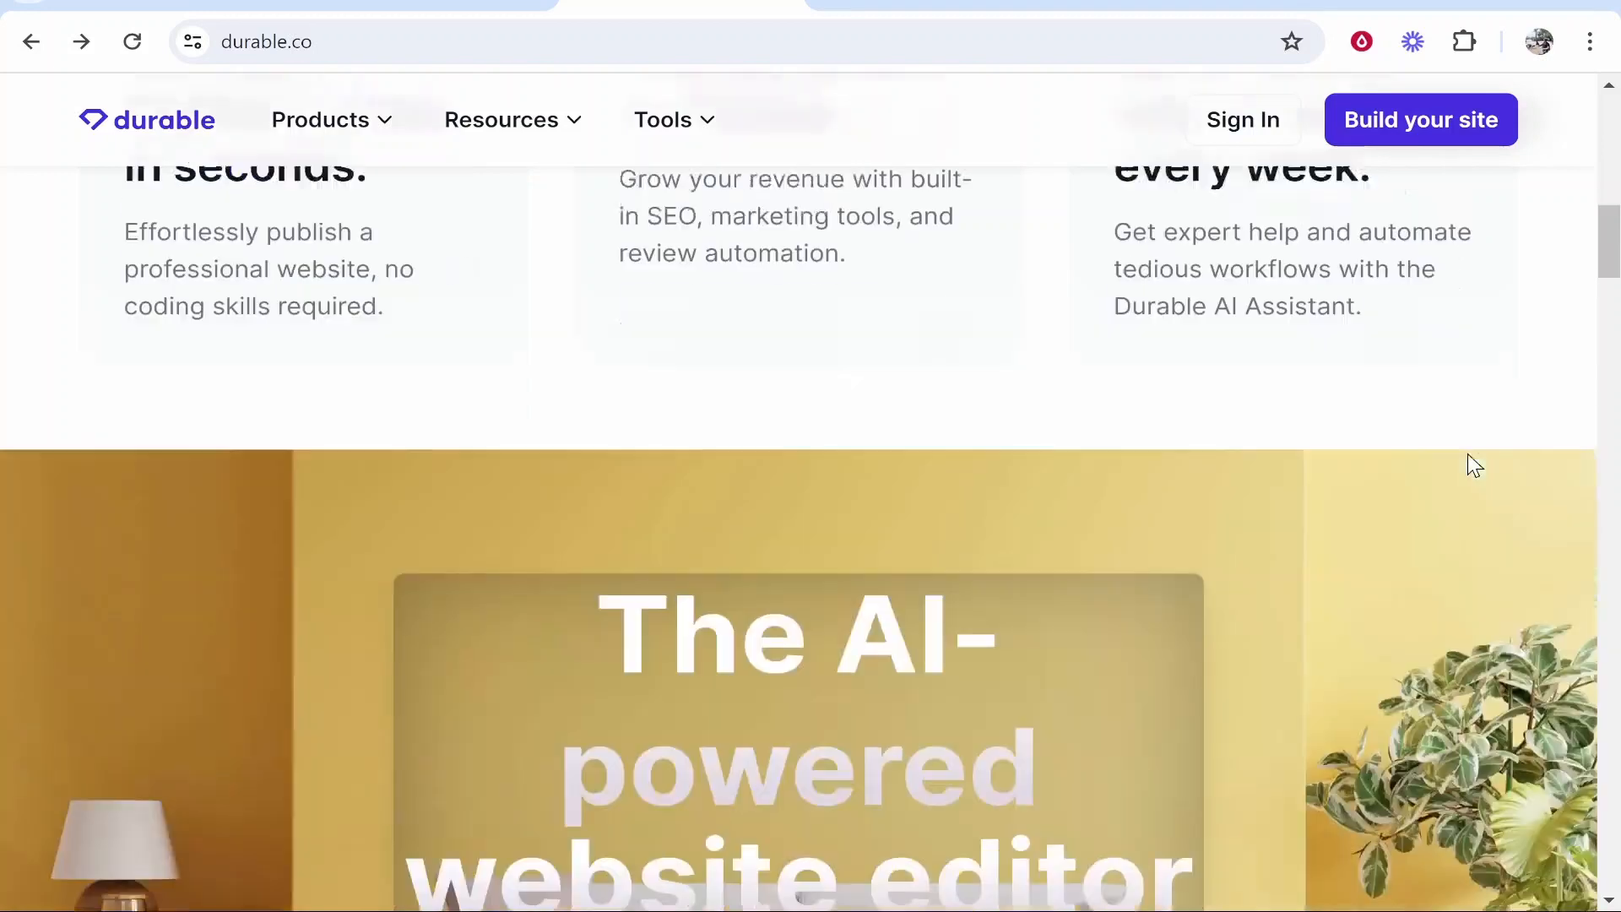
scroll(1467, 453, "down", 5)
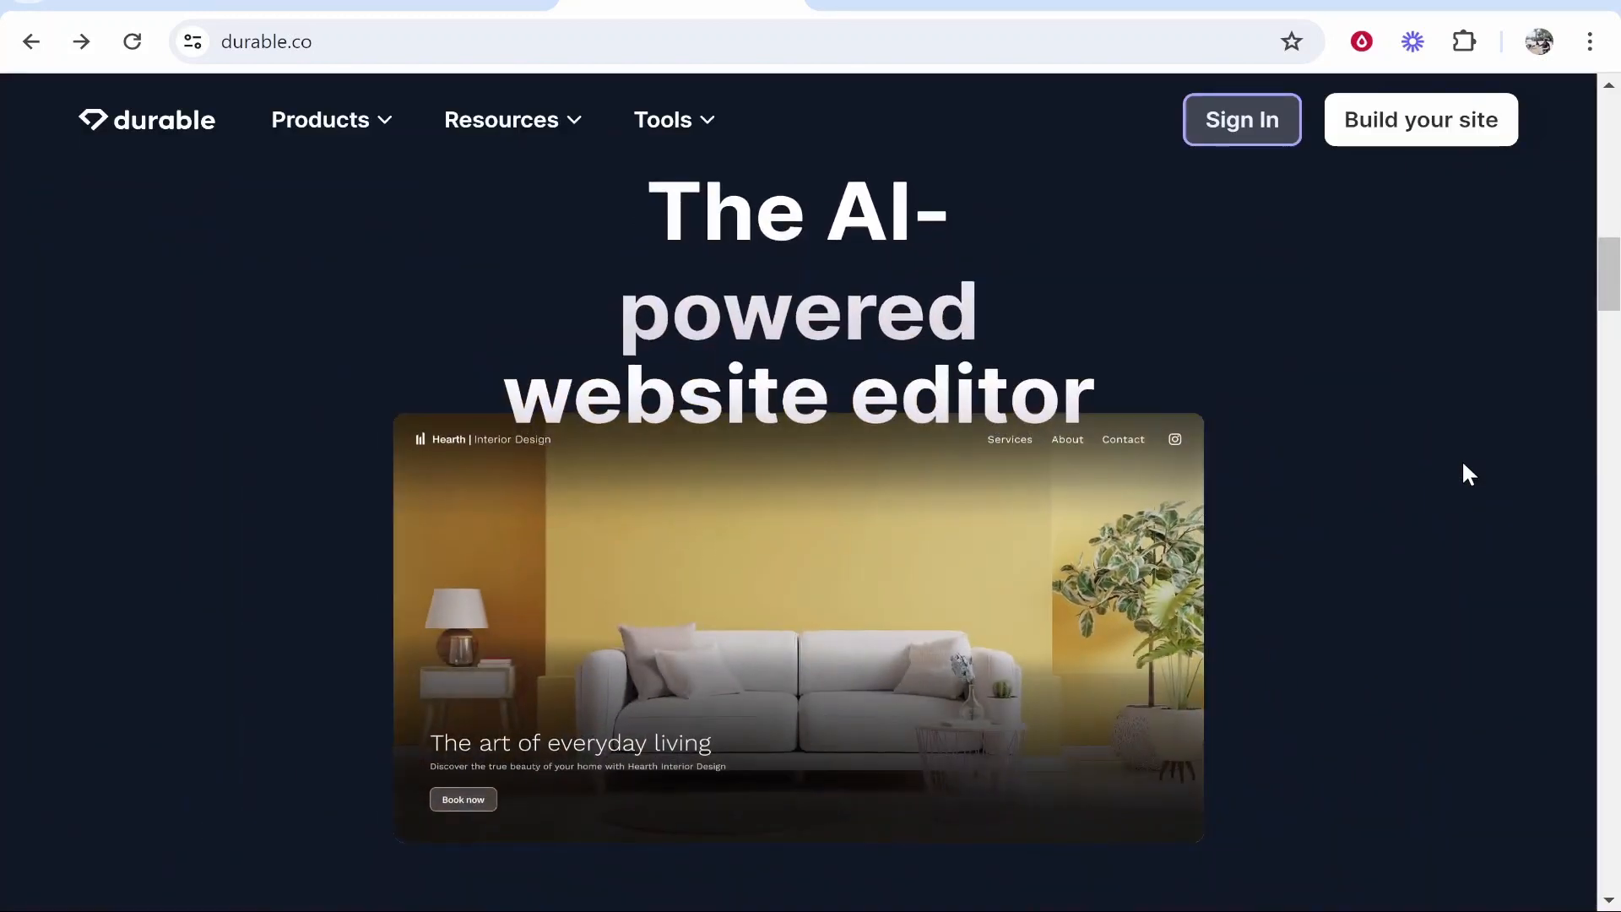
left_click_drag(1607, 257, 1607, 118)
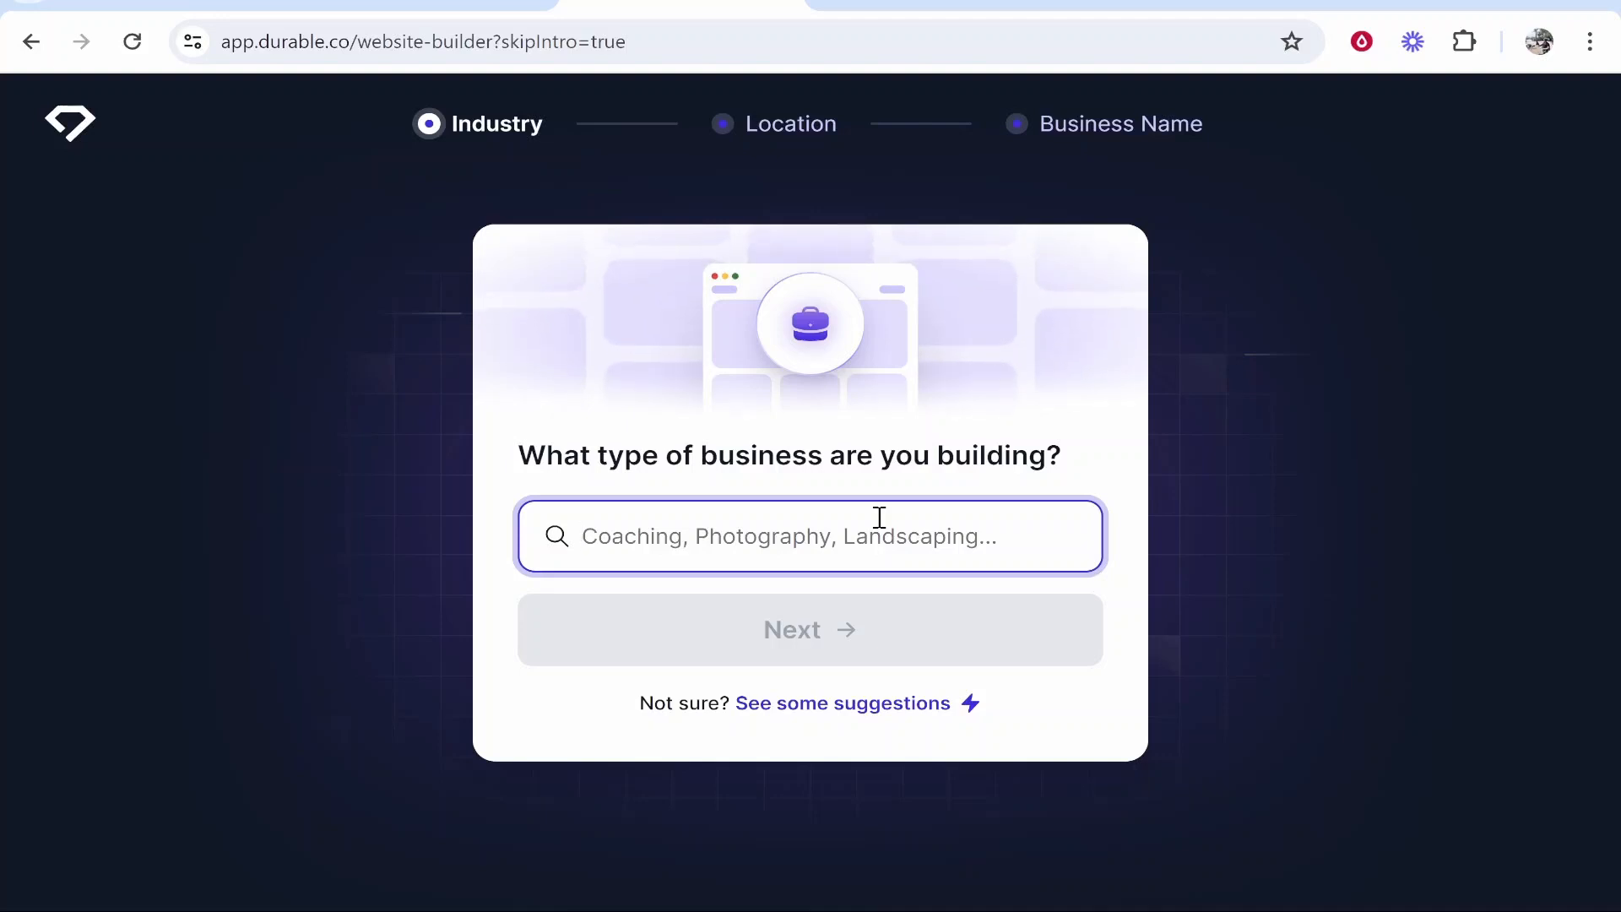
- Search business types for "marketing", choose Social Media Marketing, and continue to the location question
type("marketing")
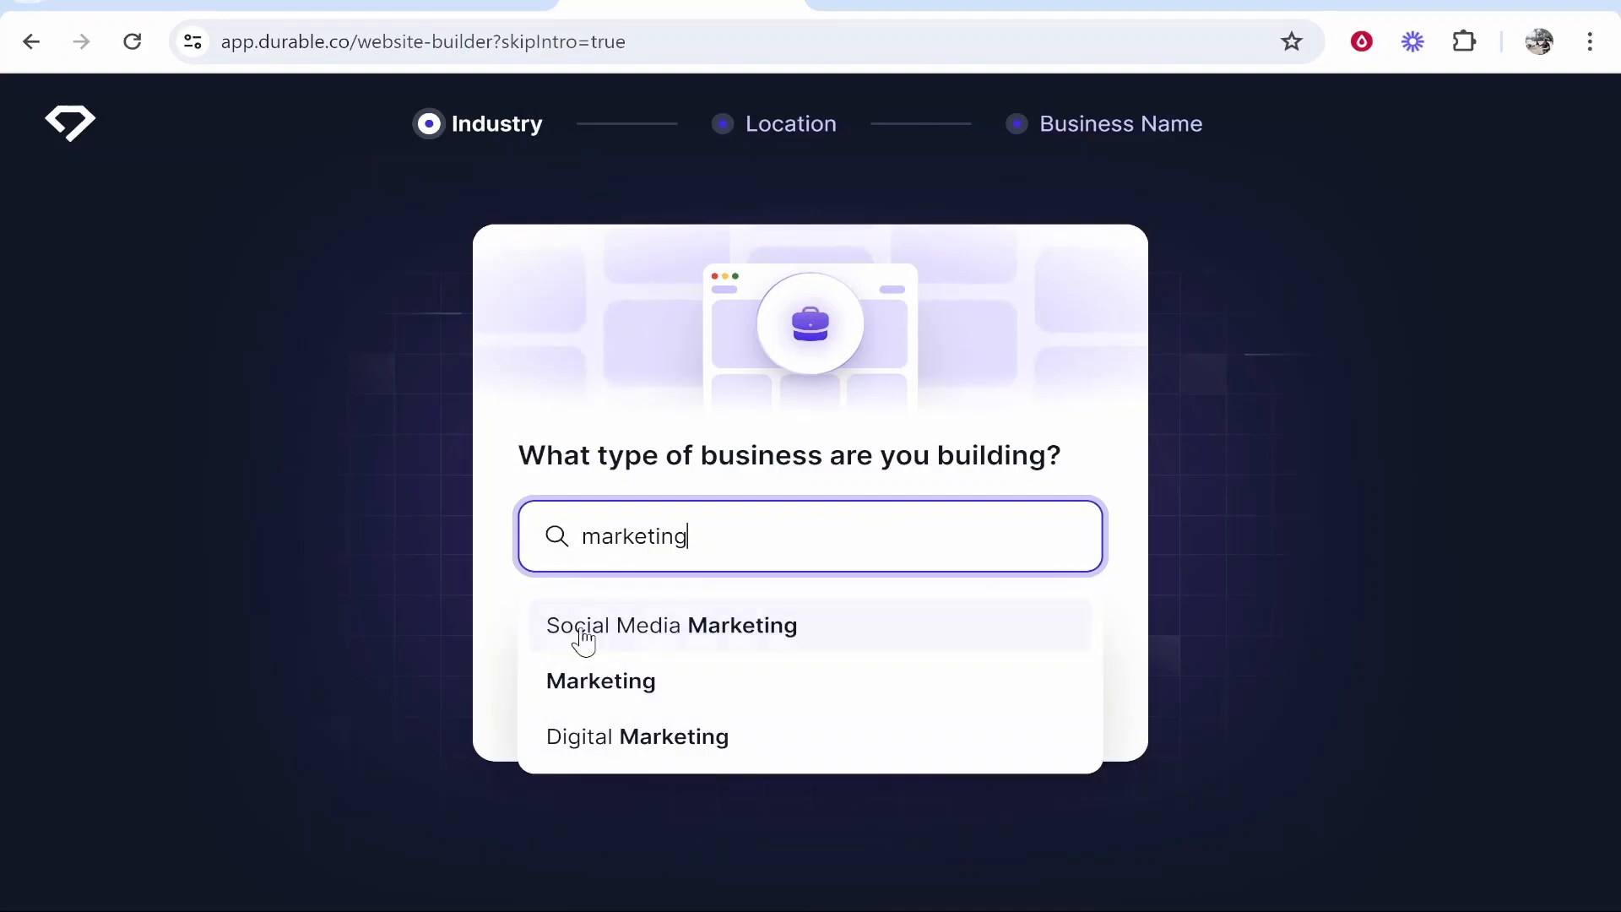
left_click(709, 621)
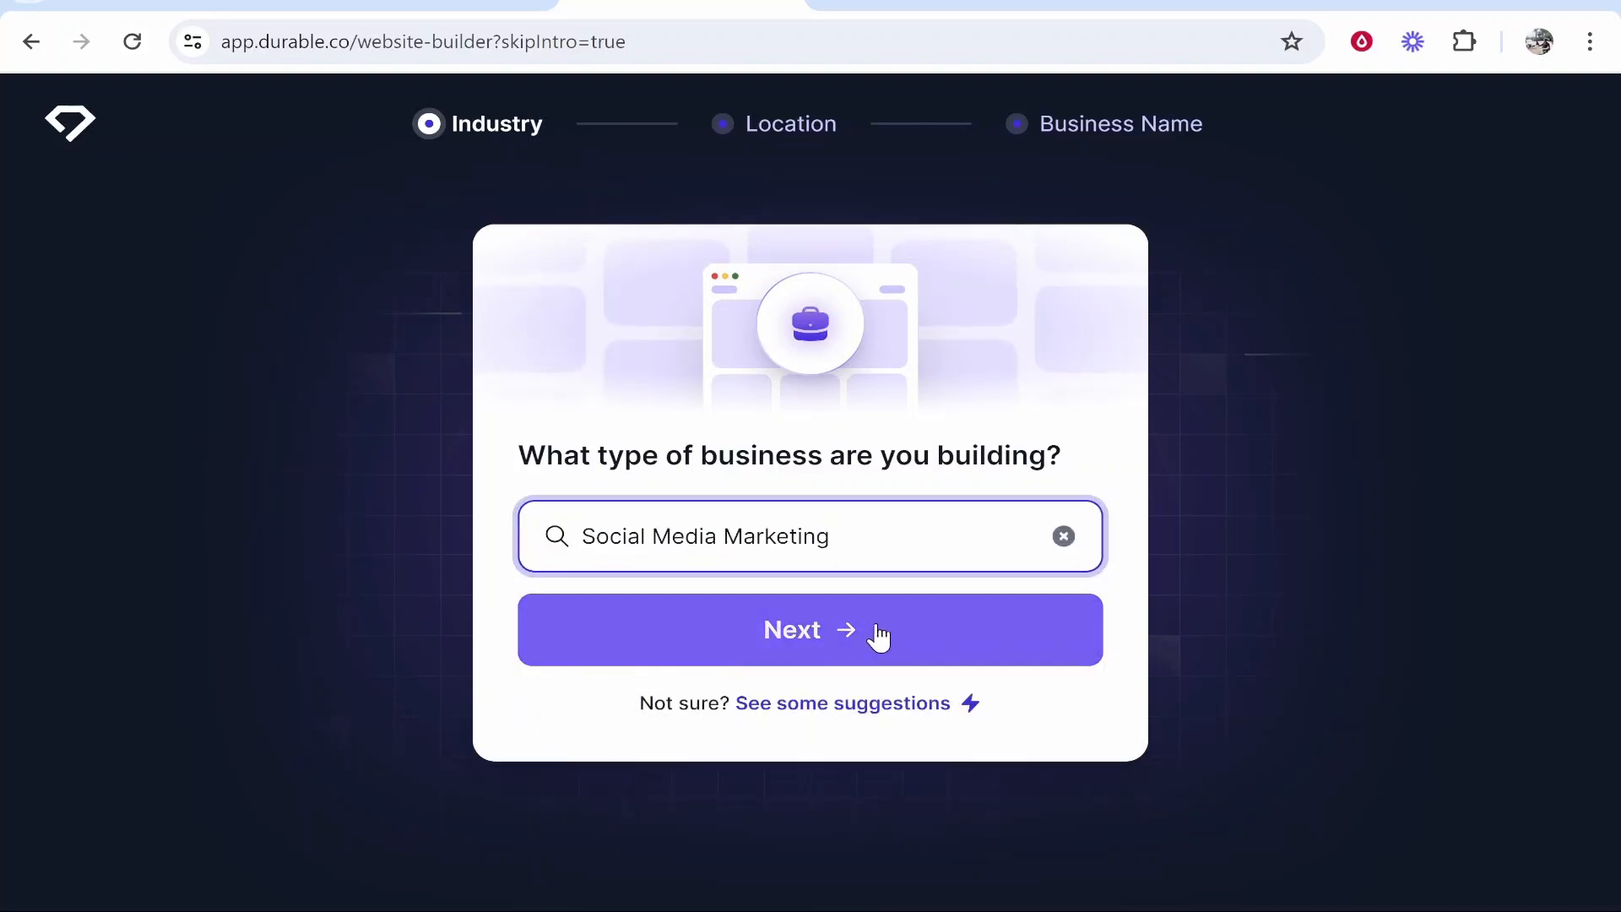
left_click(787, 641)
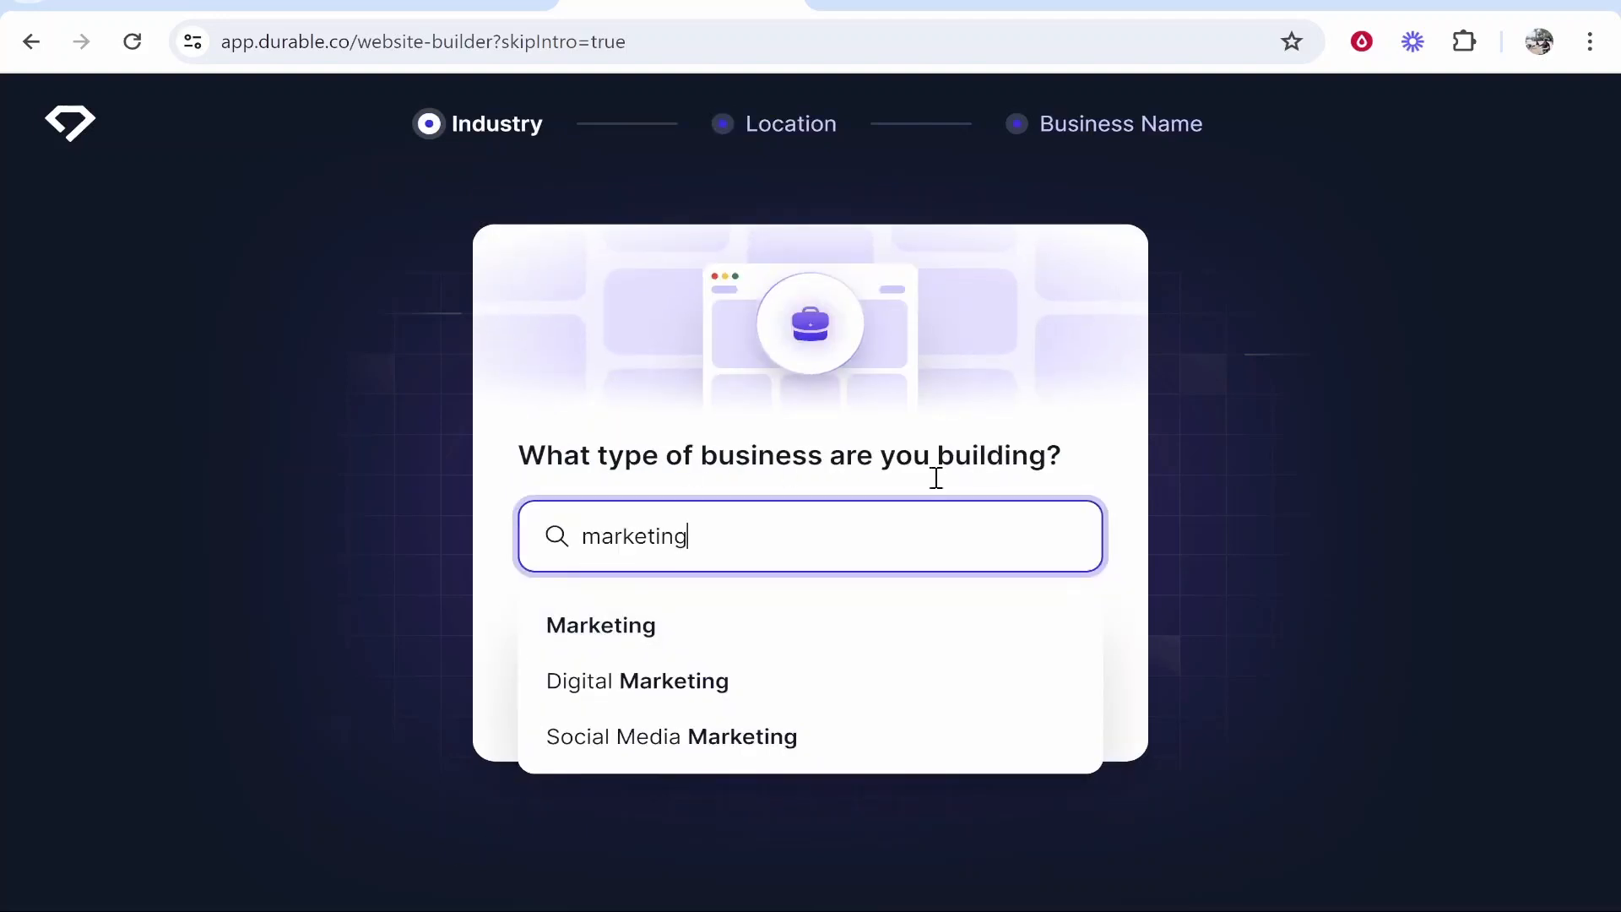
left_click(636, 742)
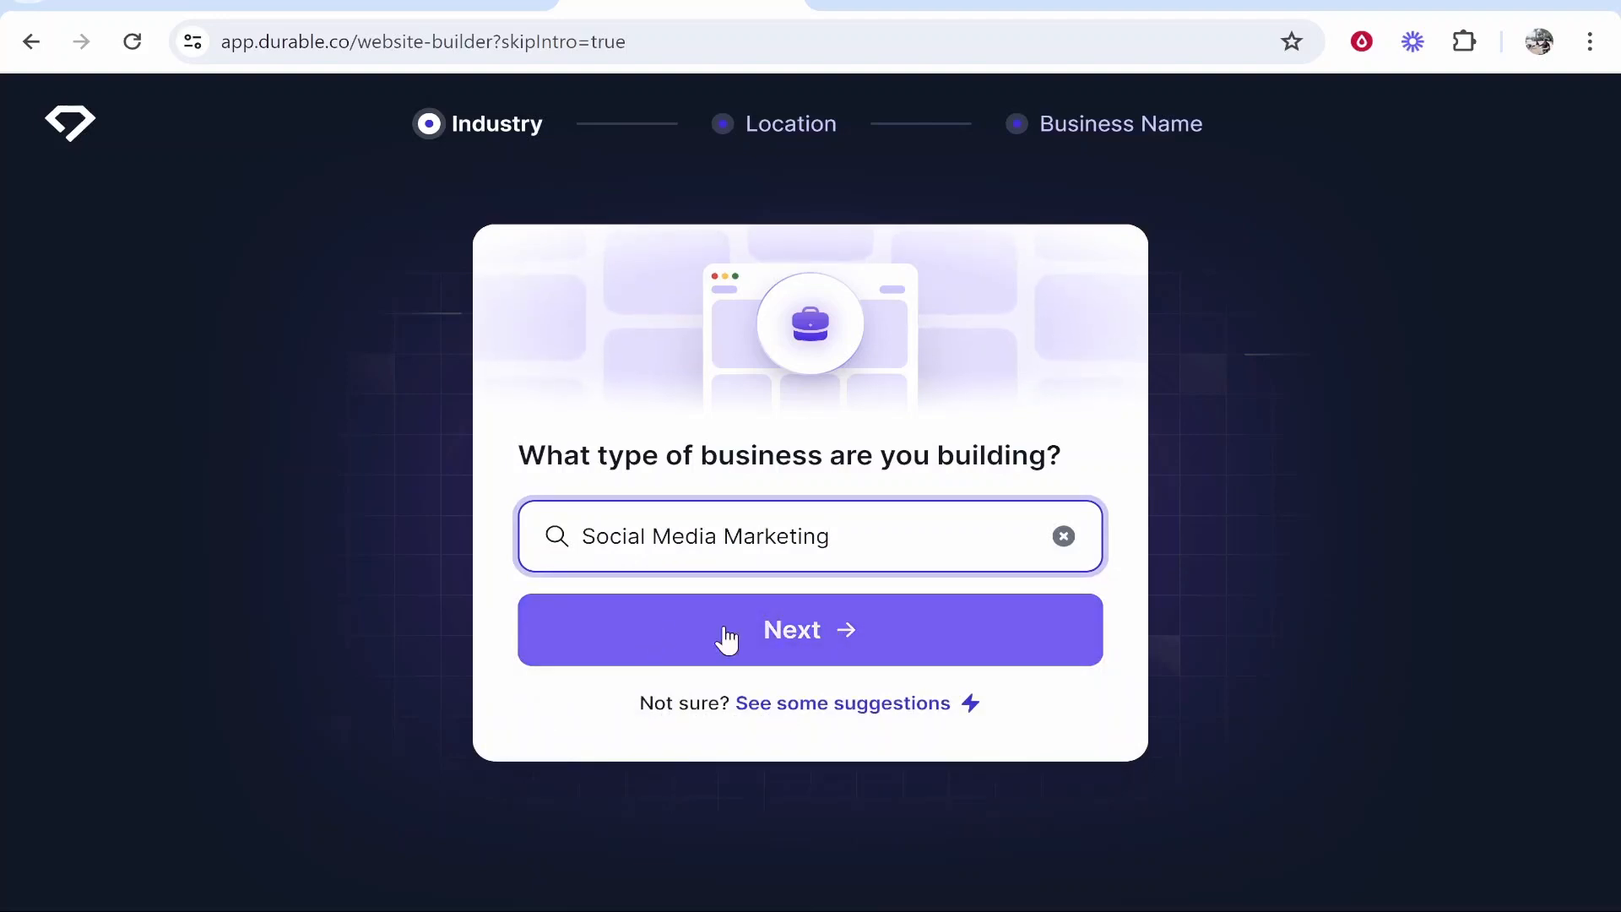
left_click(769, 641)
- Set the business location to London, UK and continue to the business name question
left_click(847, 554)
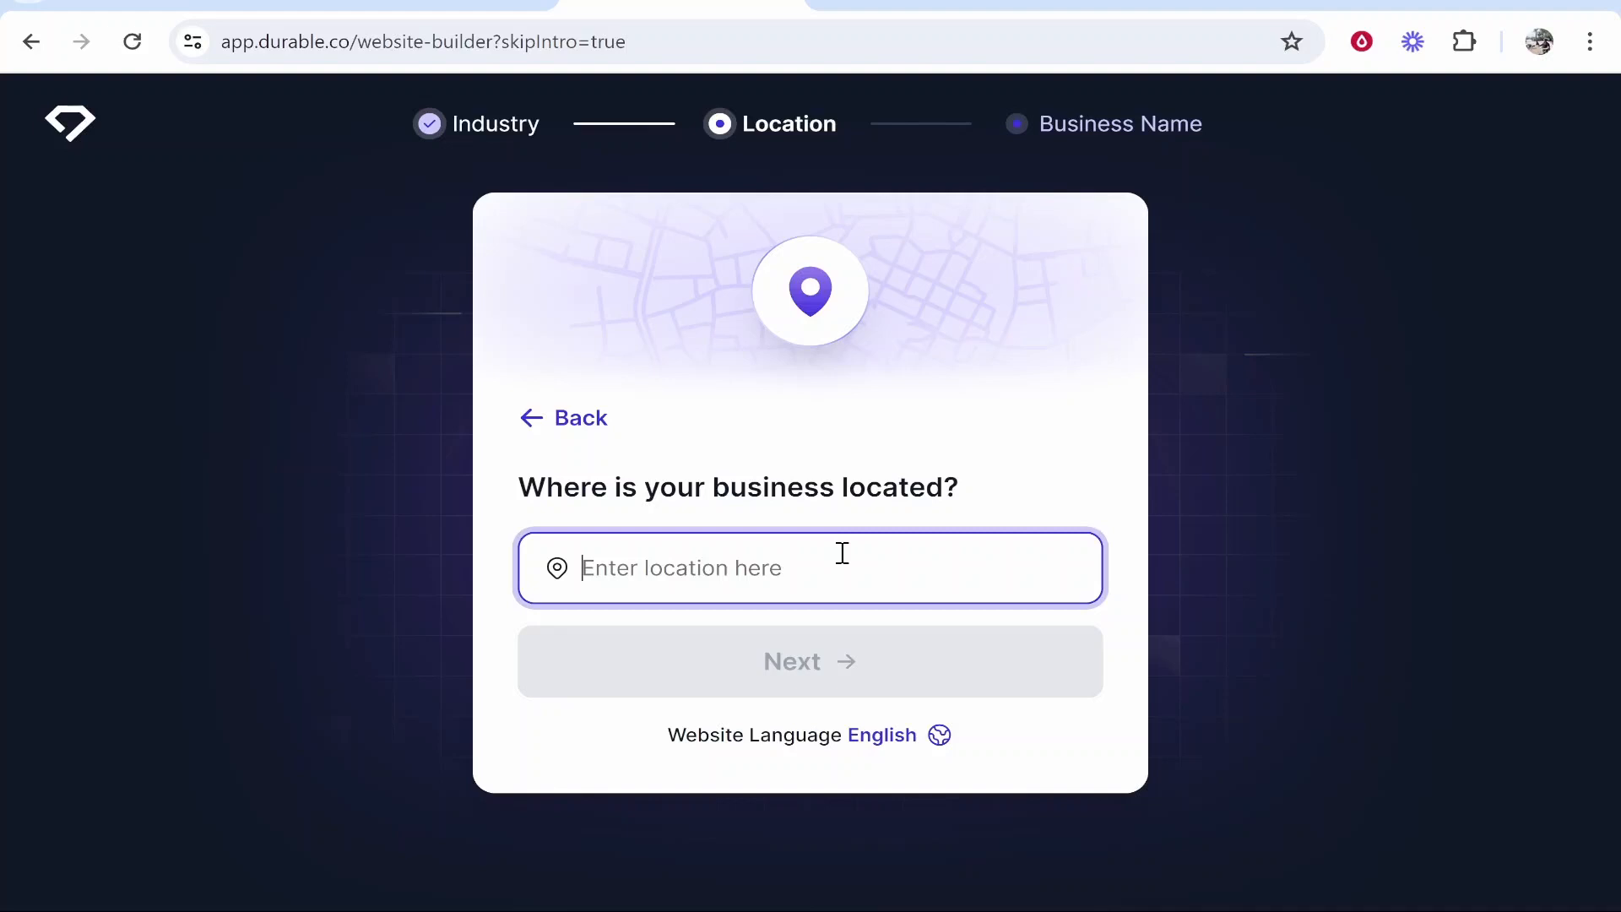
type("london")
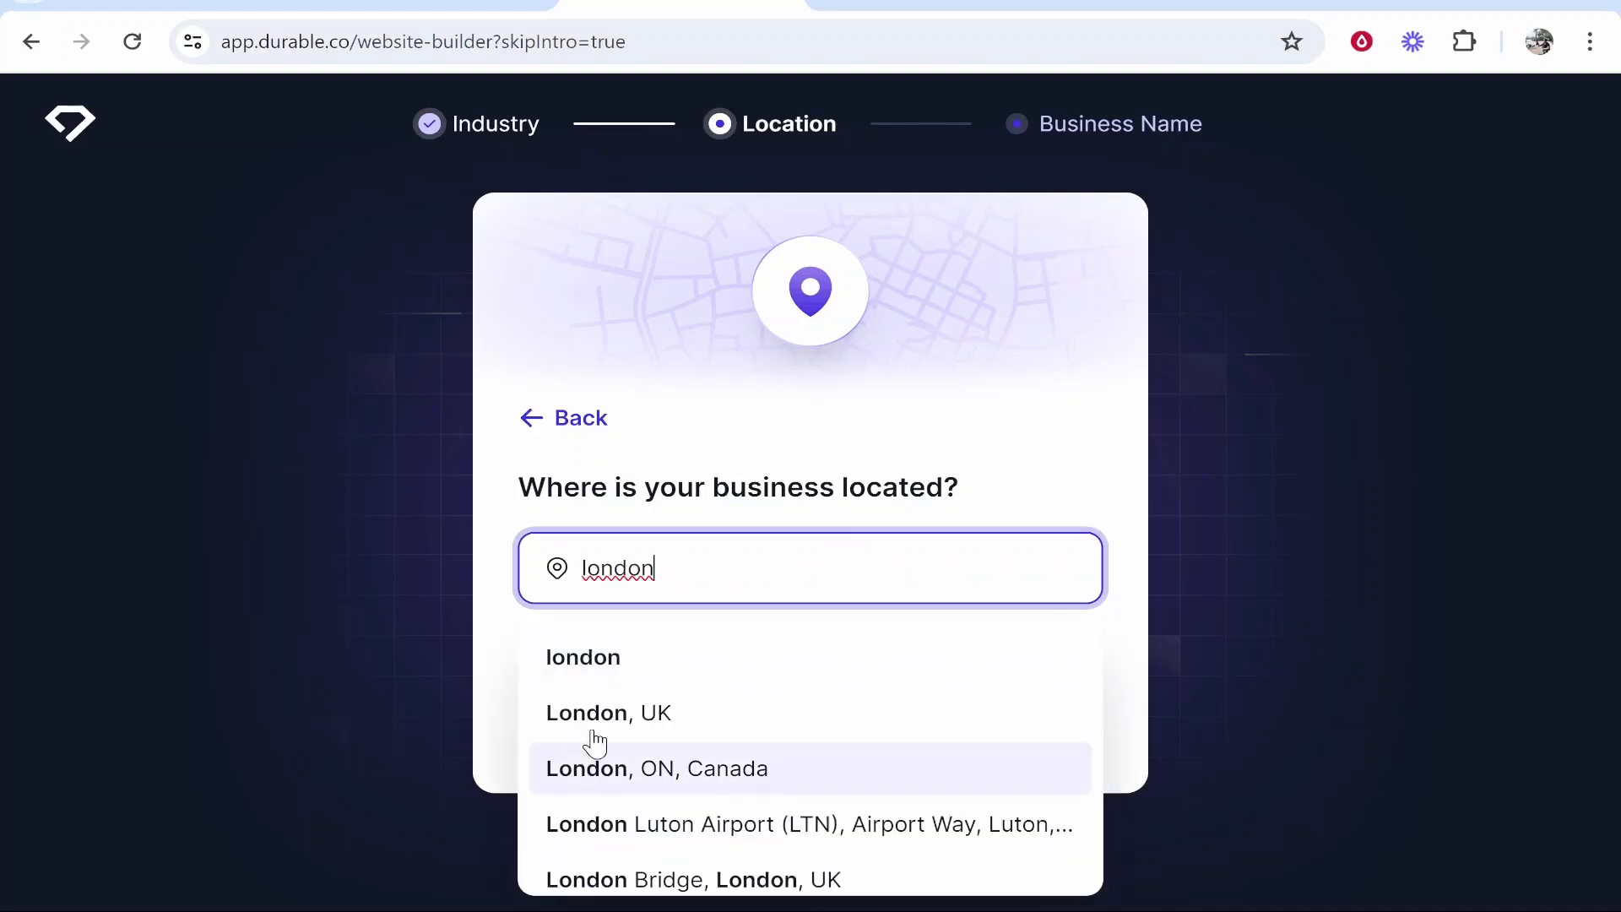
left_click(726, 717)
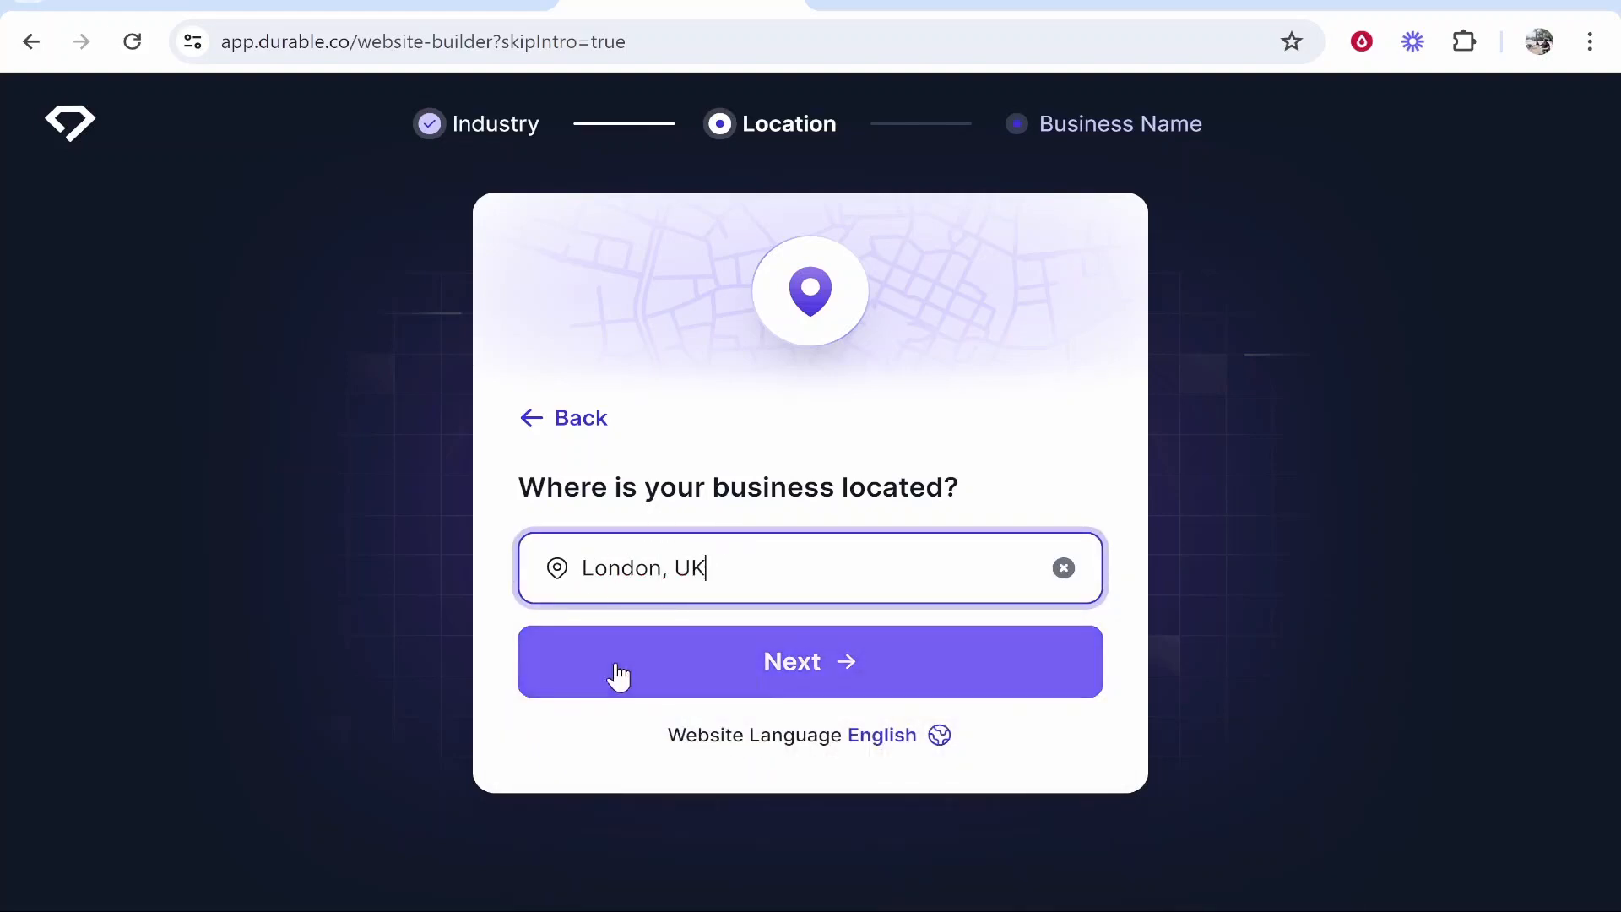
left_click(752, 665)
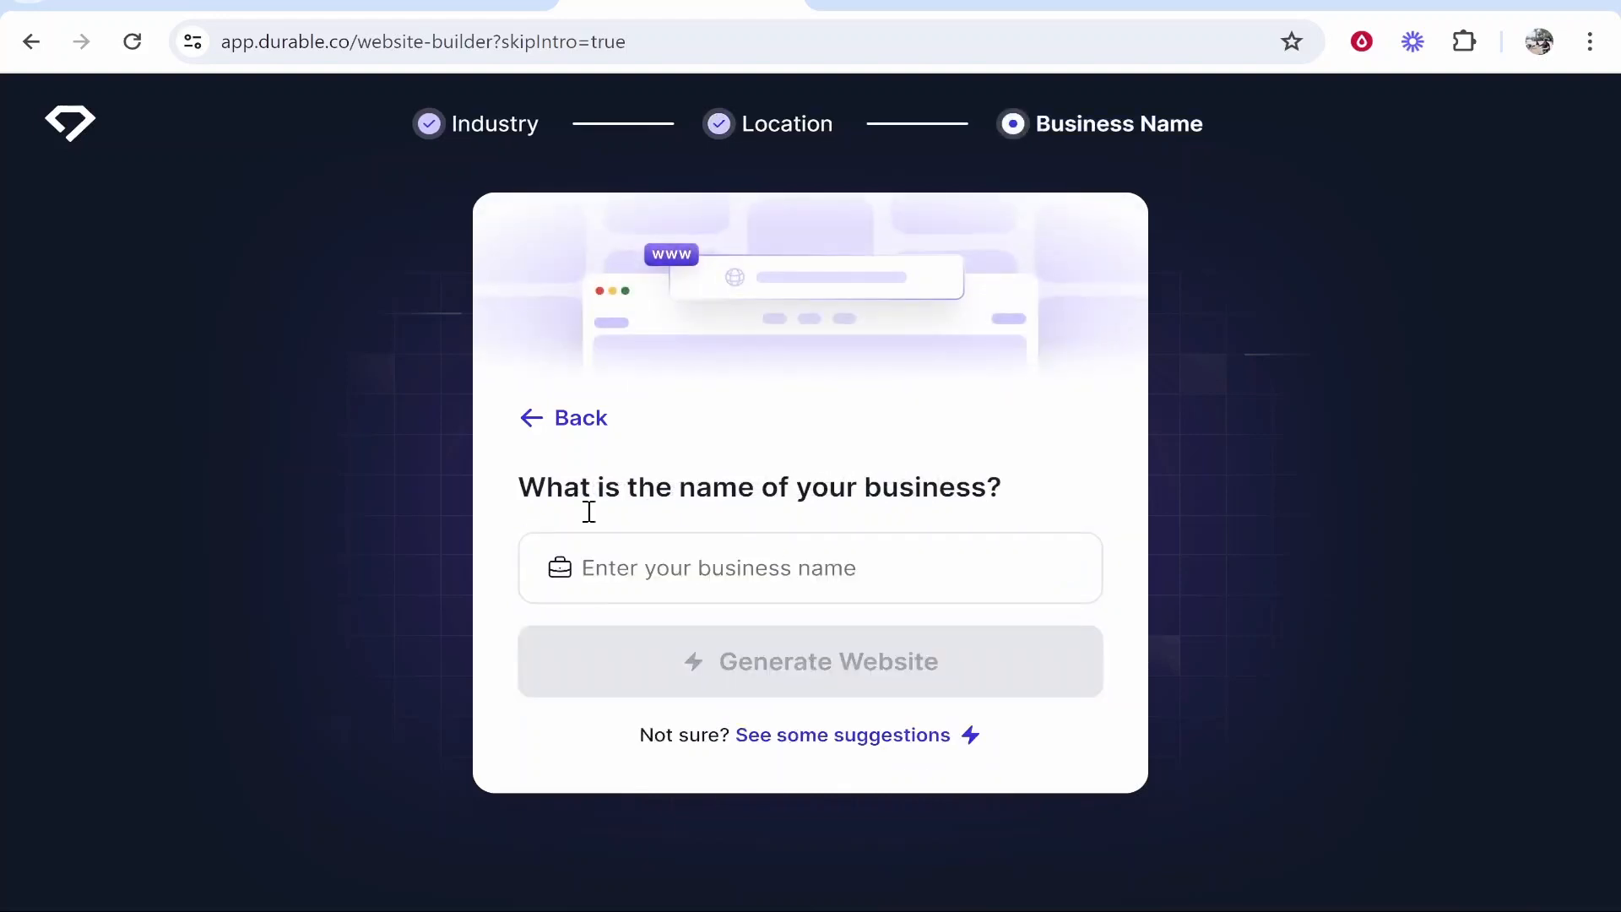
- Name the business "SocialGrow Marketing" and generate the website
left_click_drag(518, 489, 1046, 503)
left_click(1000, 485)
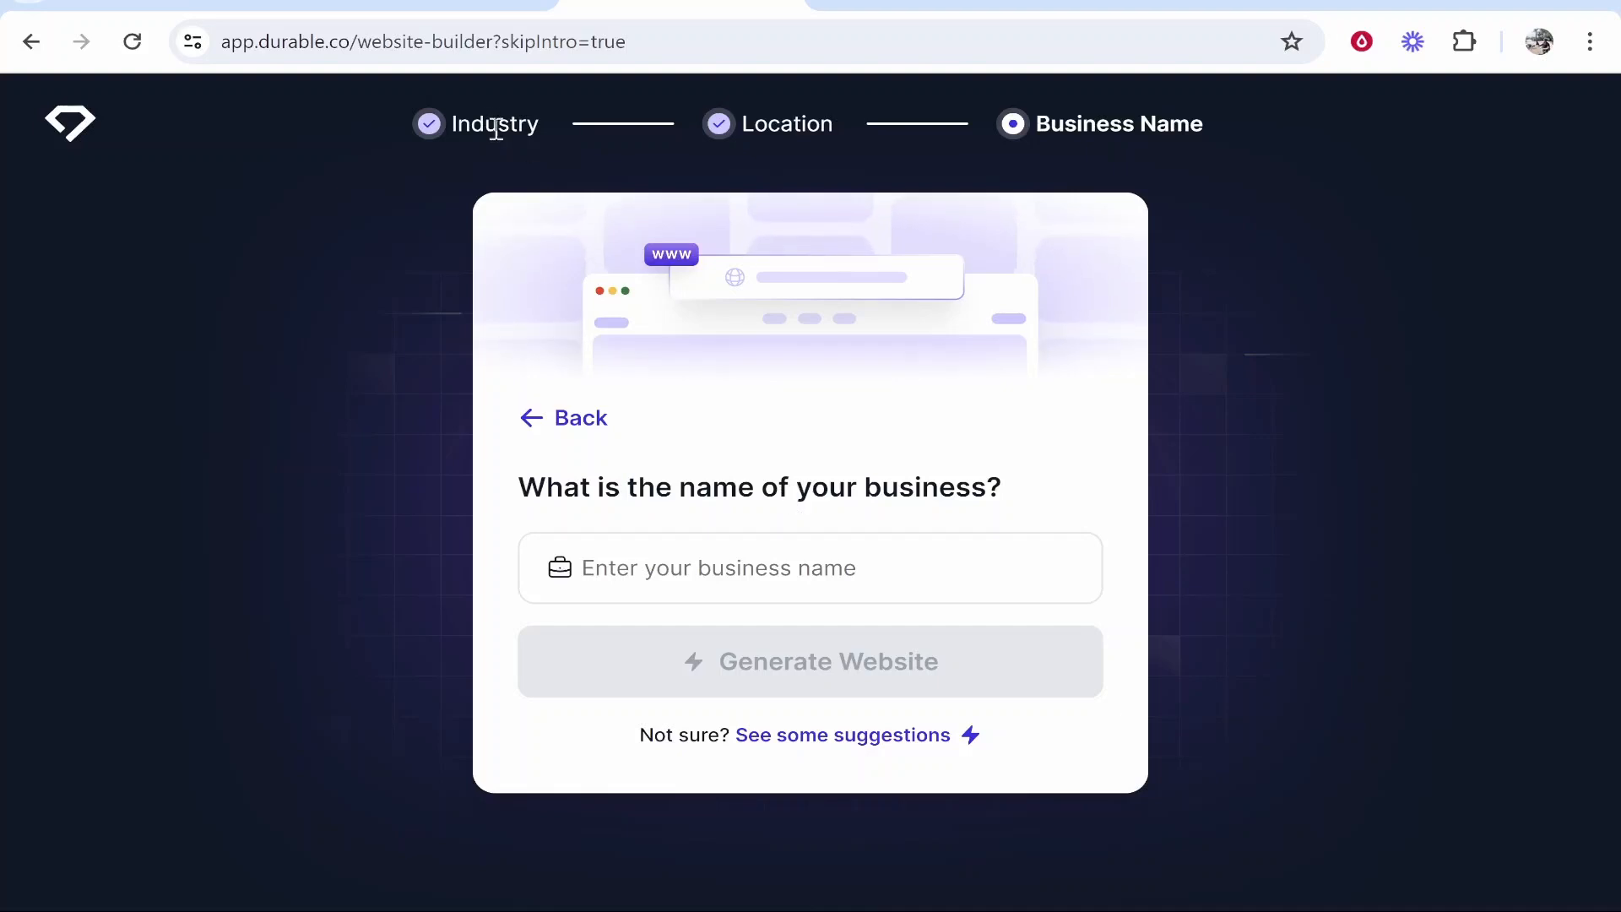
left_click(682, 576)
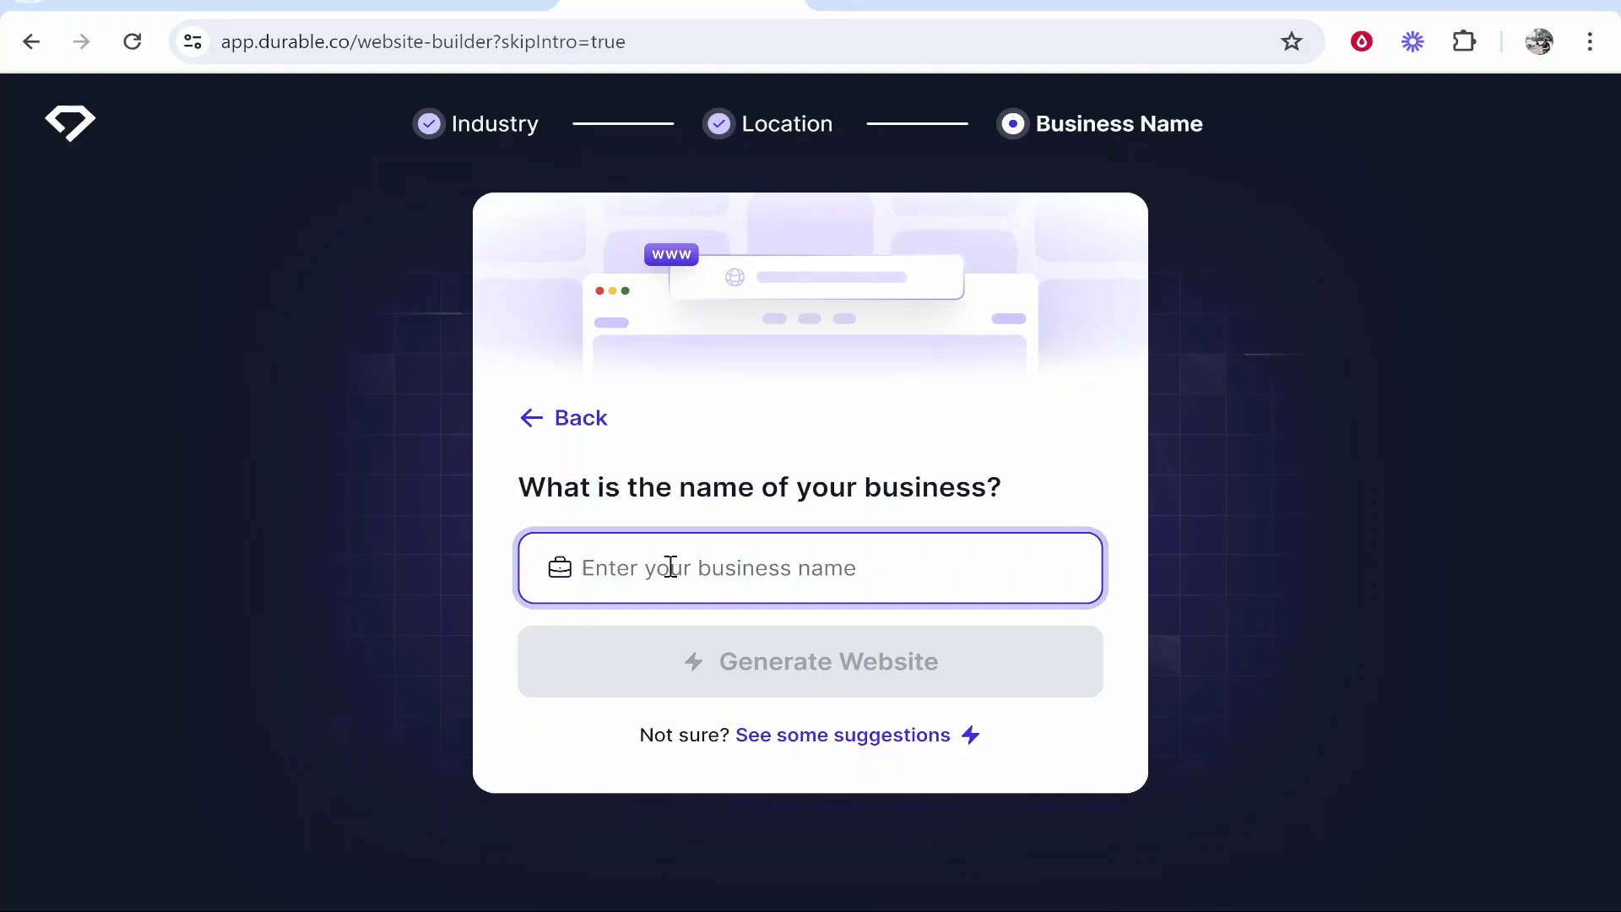
type("SoicalGrow Marketing")
right_click(620, 568)
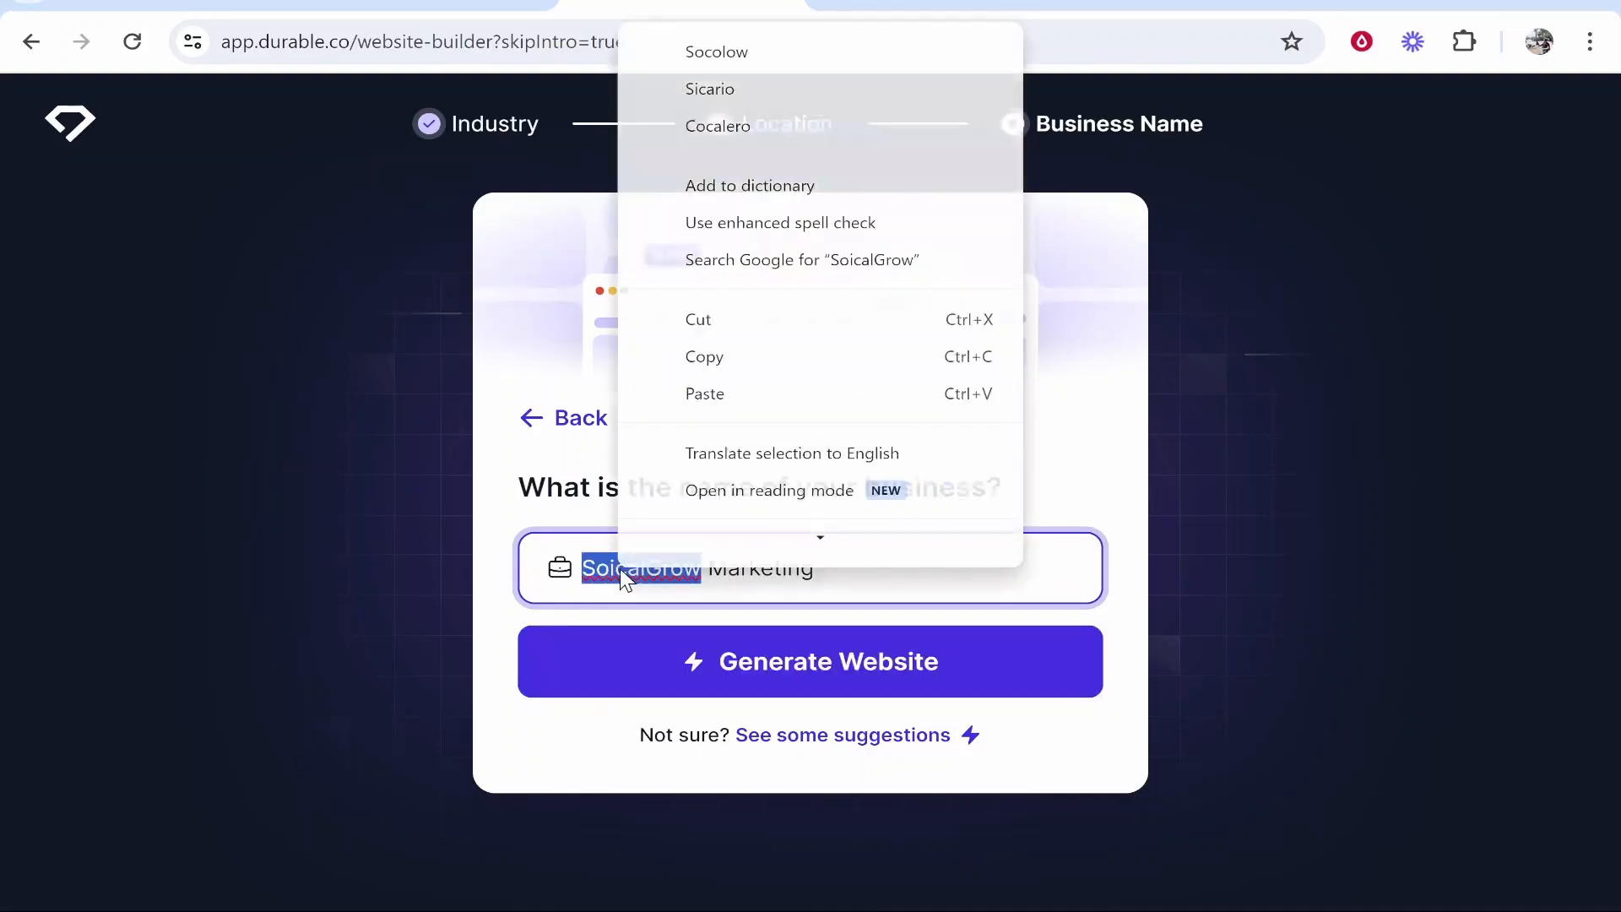
left_click(620, 577)
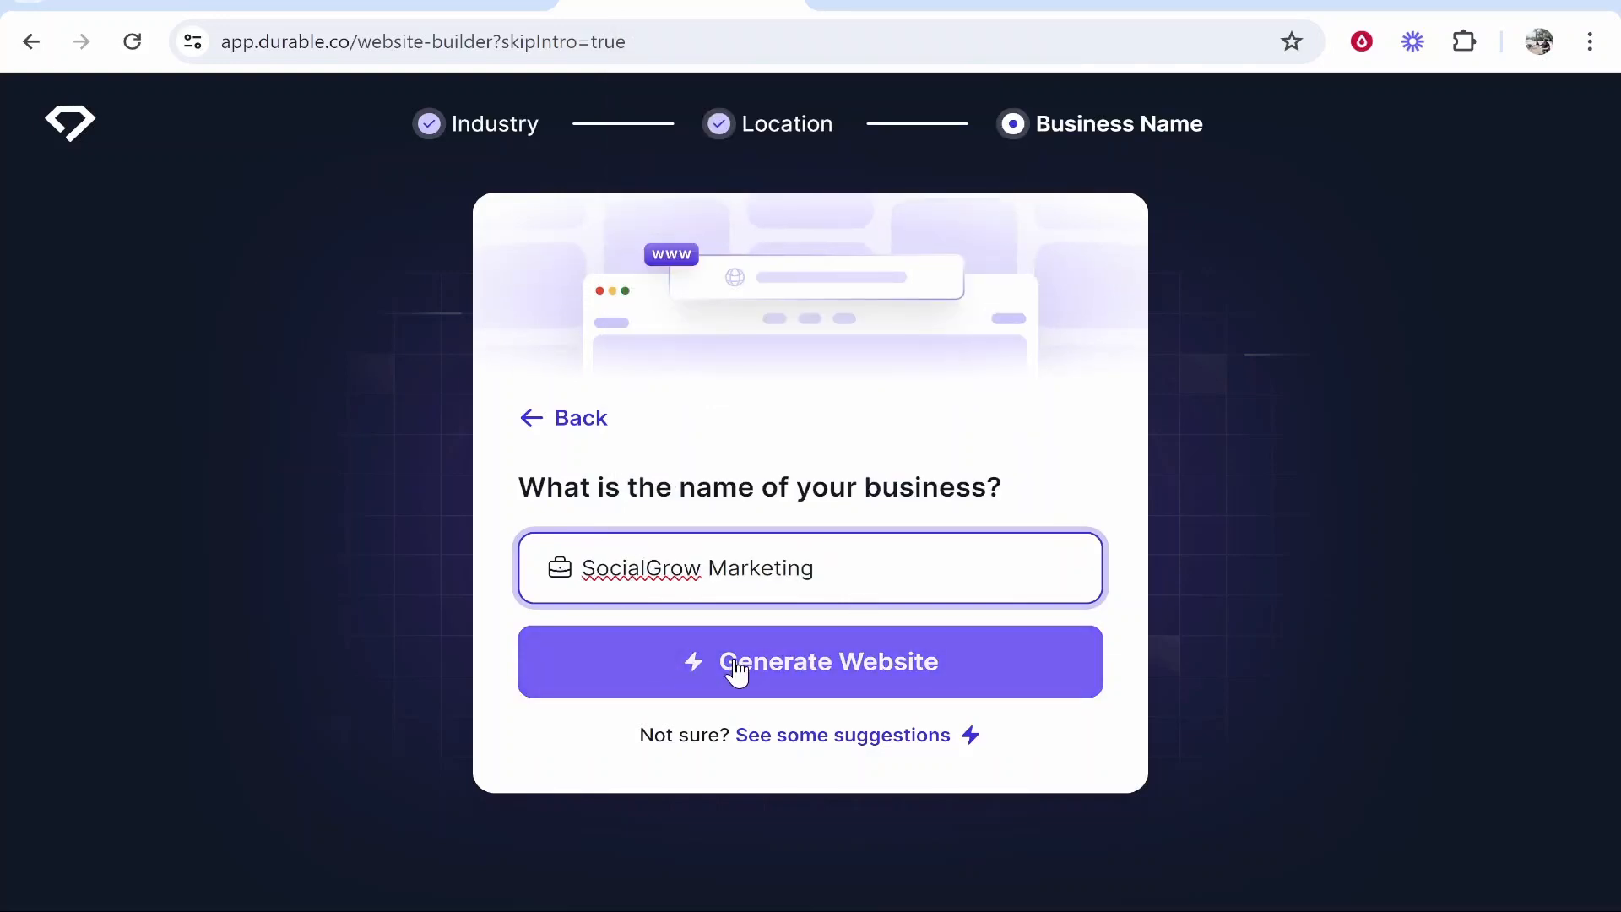
left_click(737, 667)
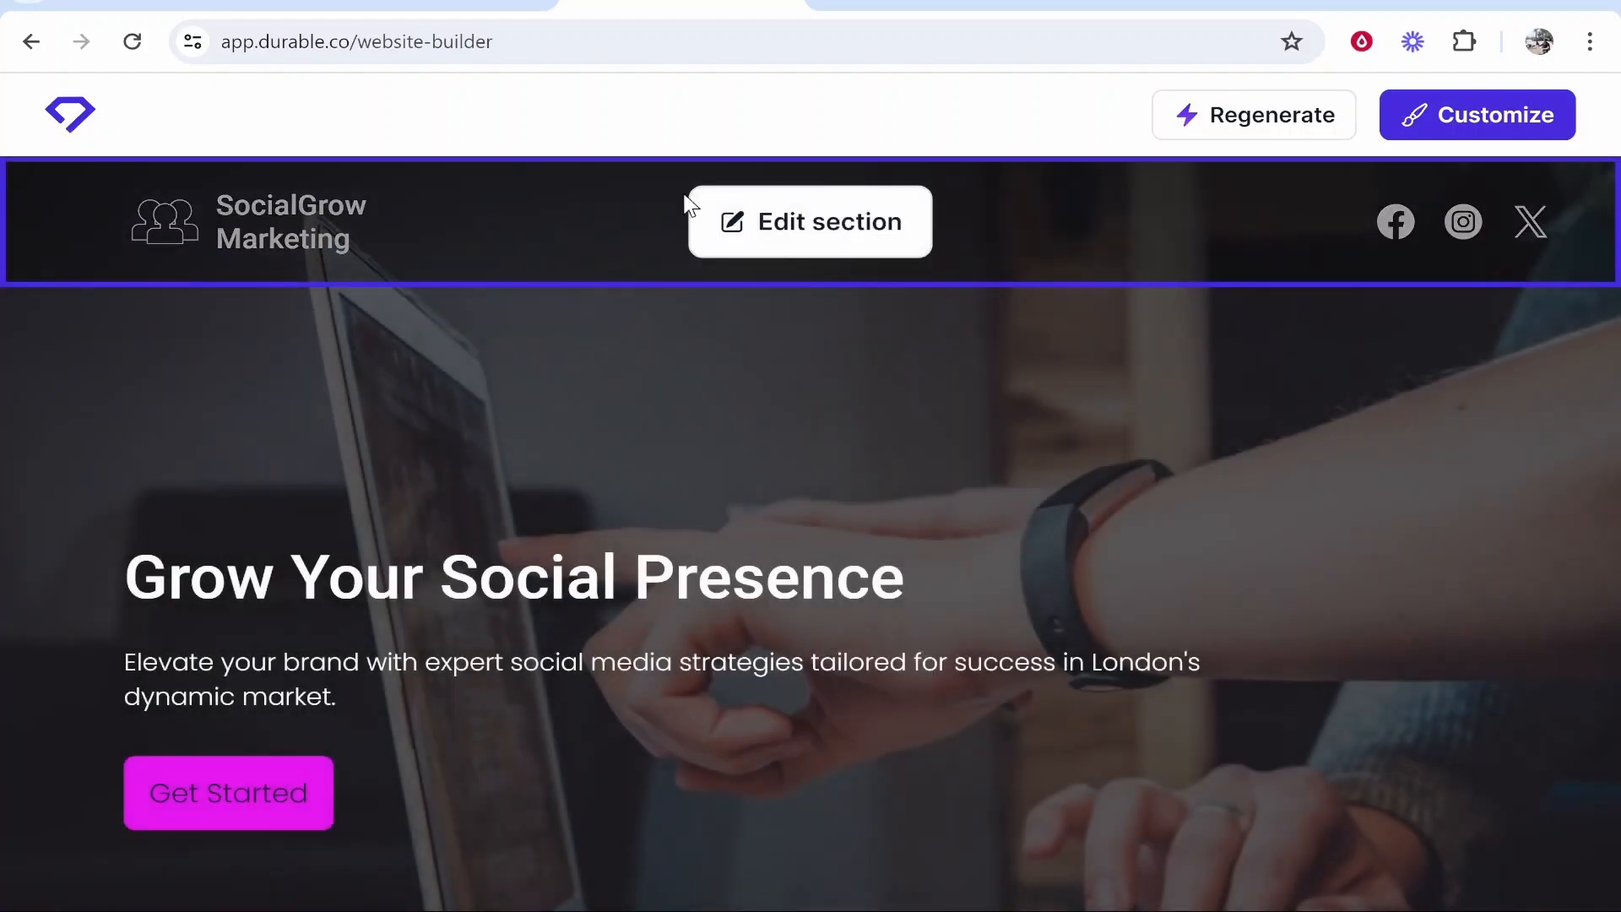
- Review the generated site's sections down to About us and open that section for editing
scroll(558, 481, "down", 2)
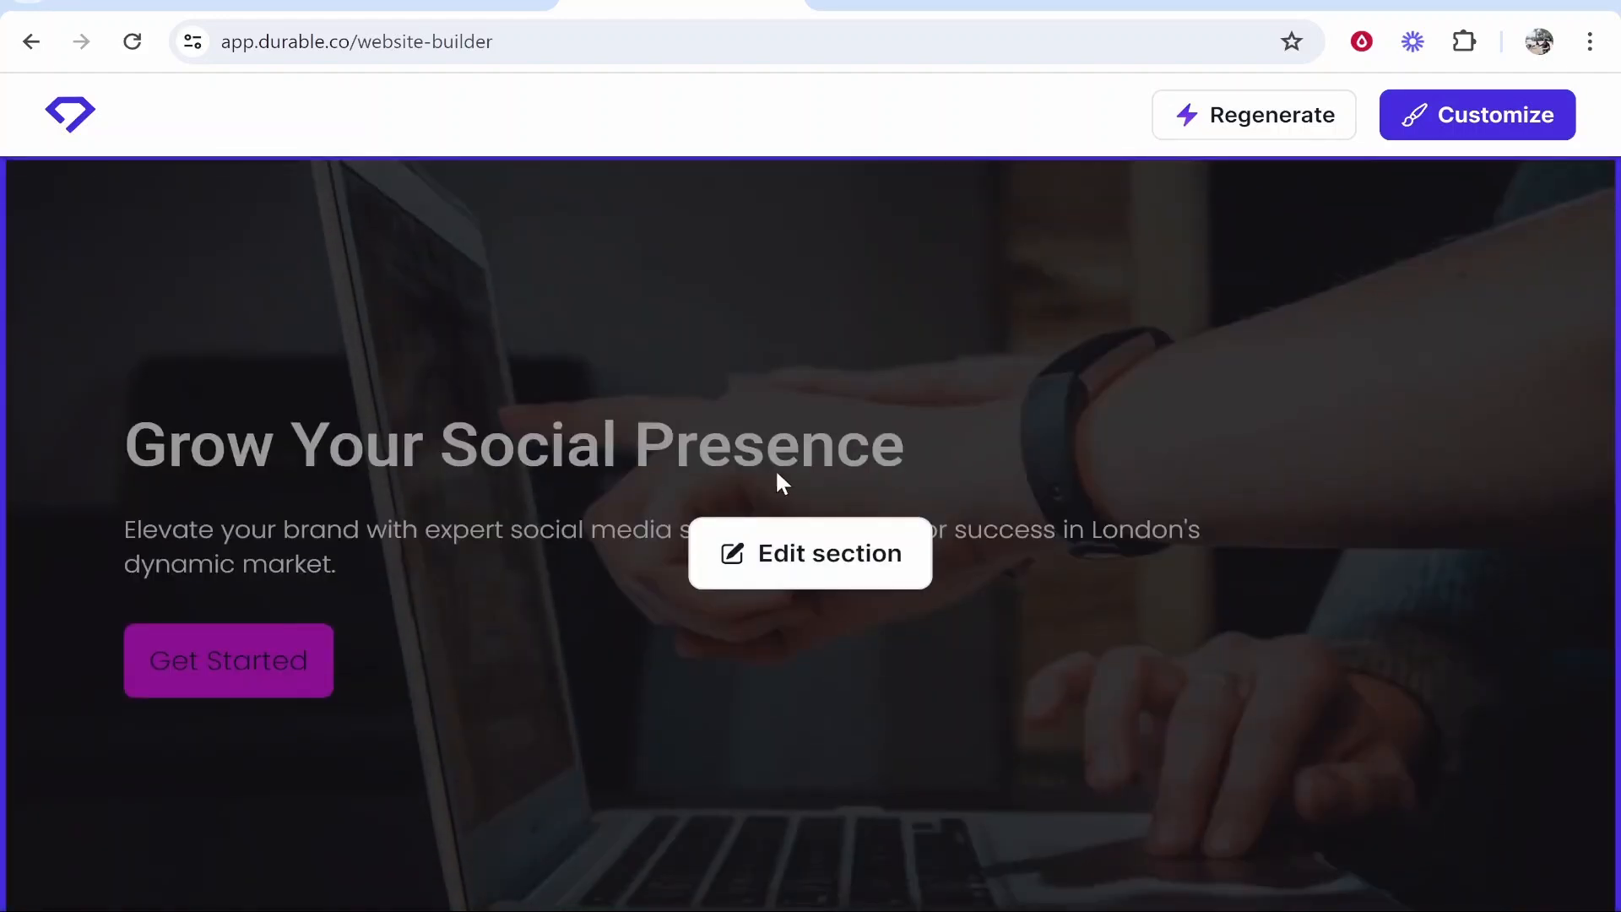
scroll(144, 519, "down", 3)
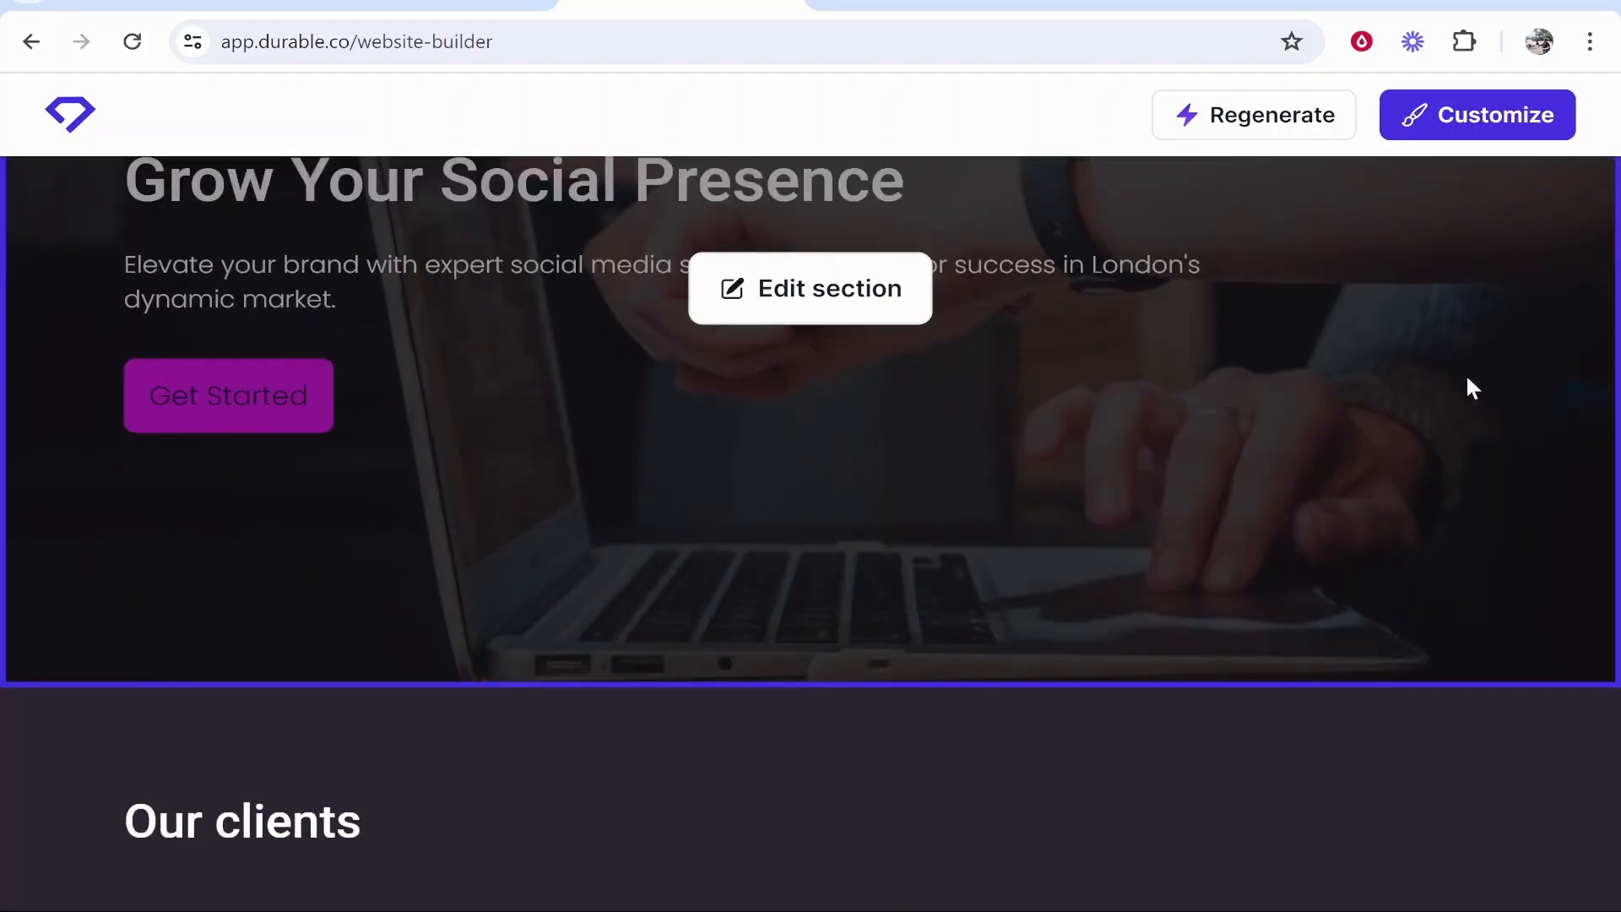
scroll(746, 579, "down", 8)
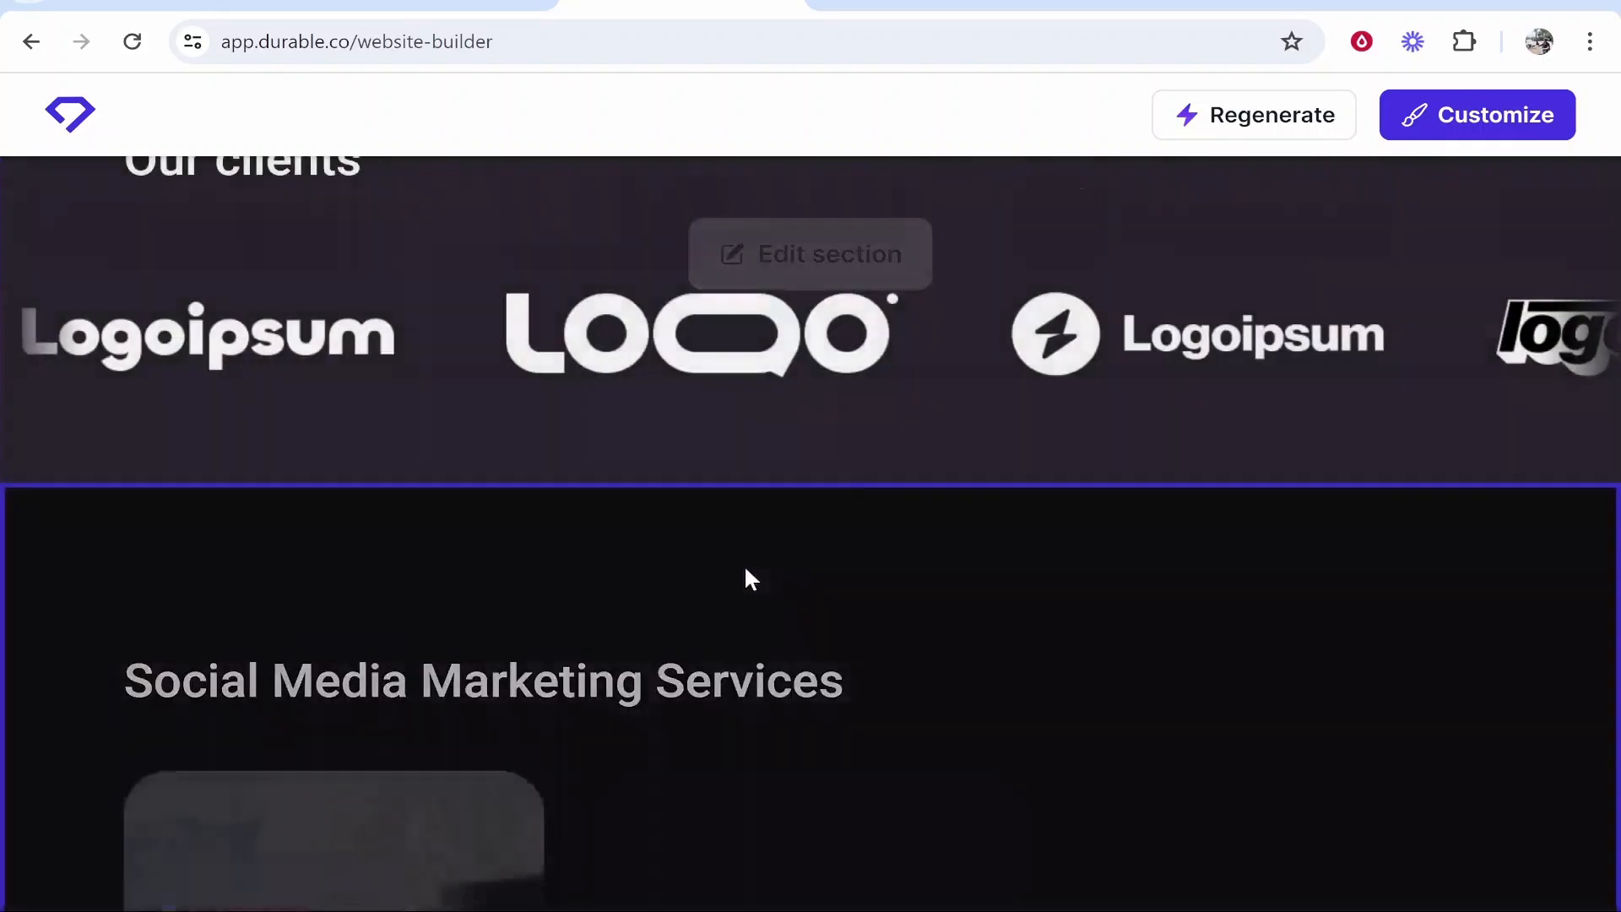
scroll(551, 507, "down", 8)
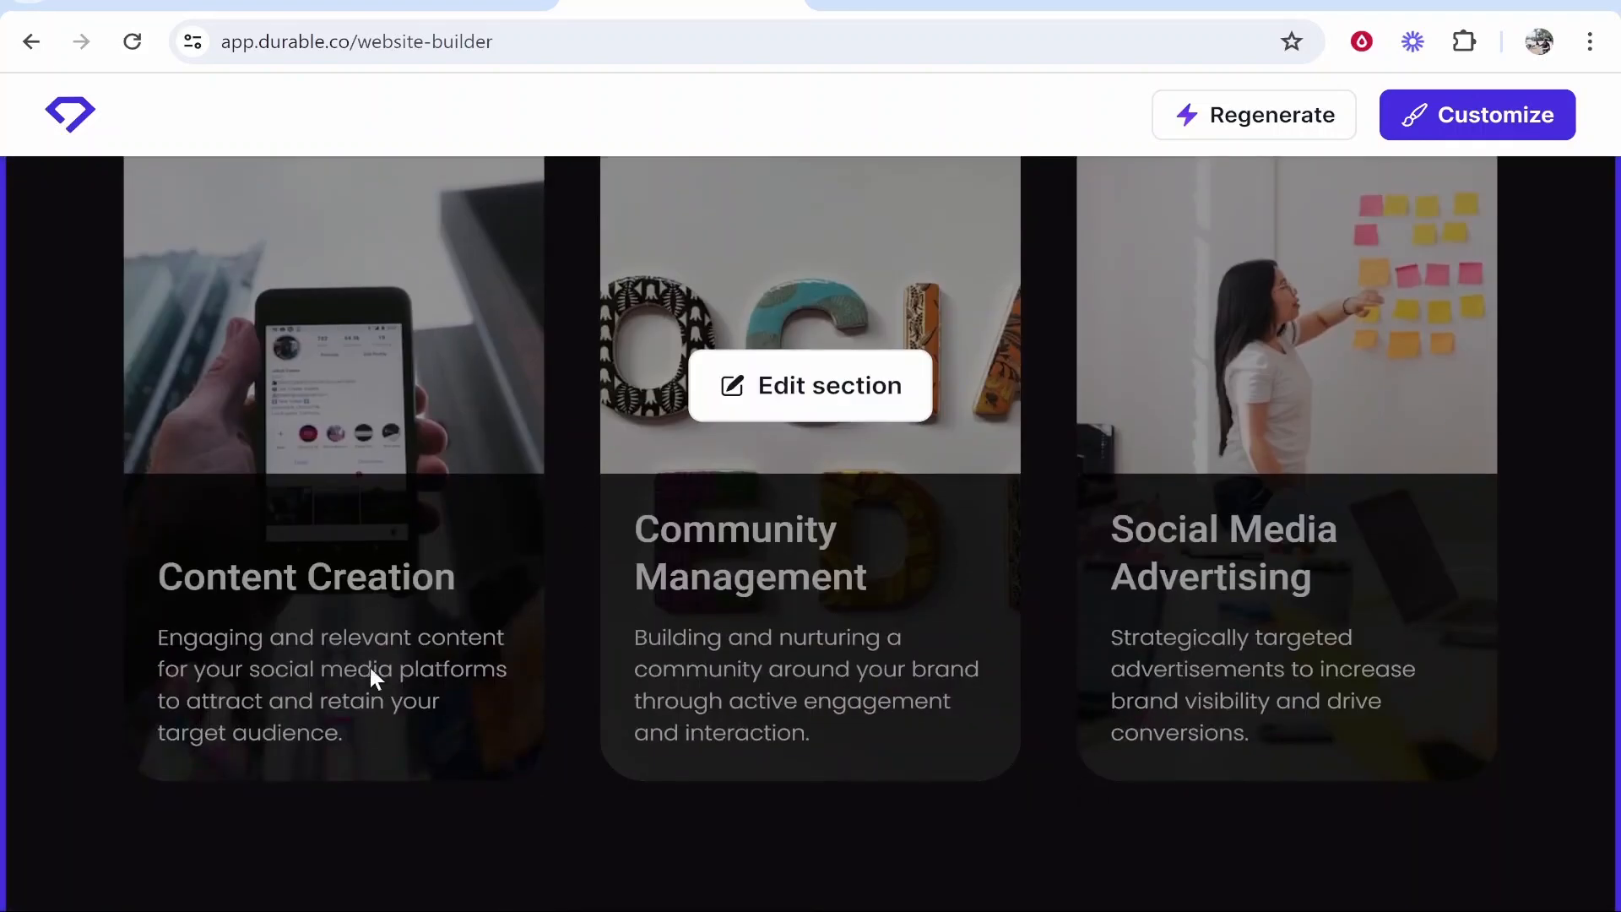
scroll(812, 722, "down", 11)
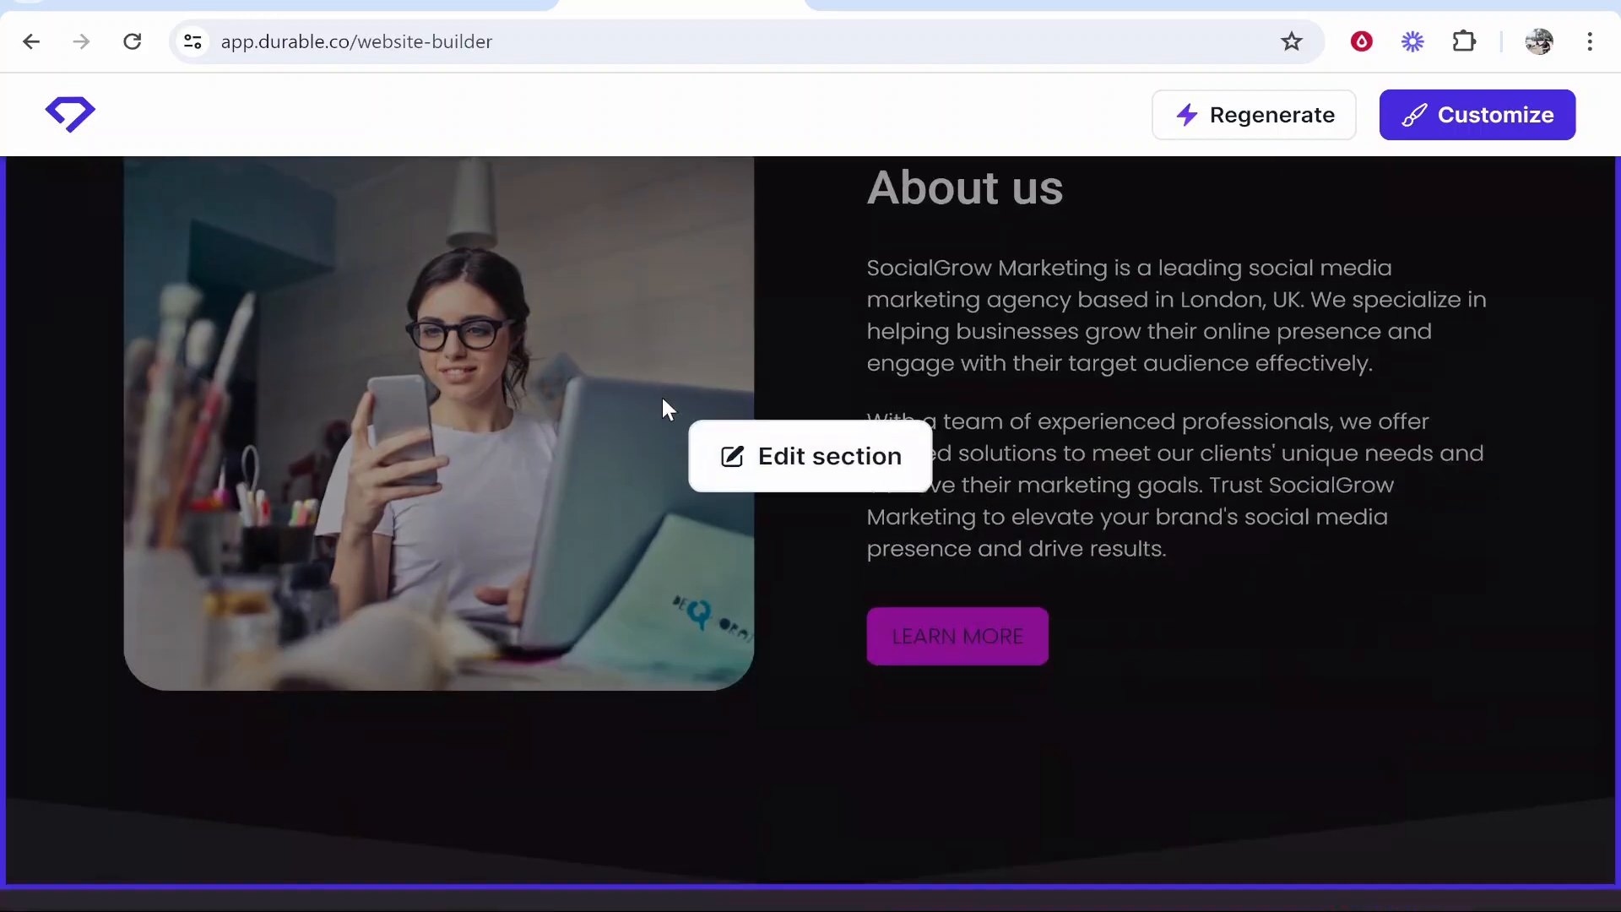
left_click(826, 453)
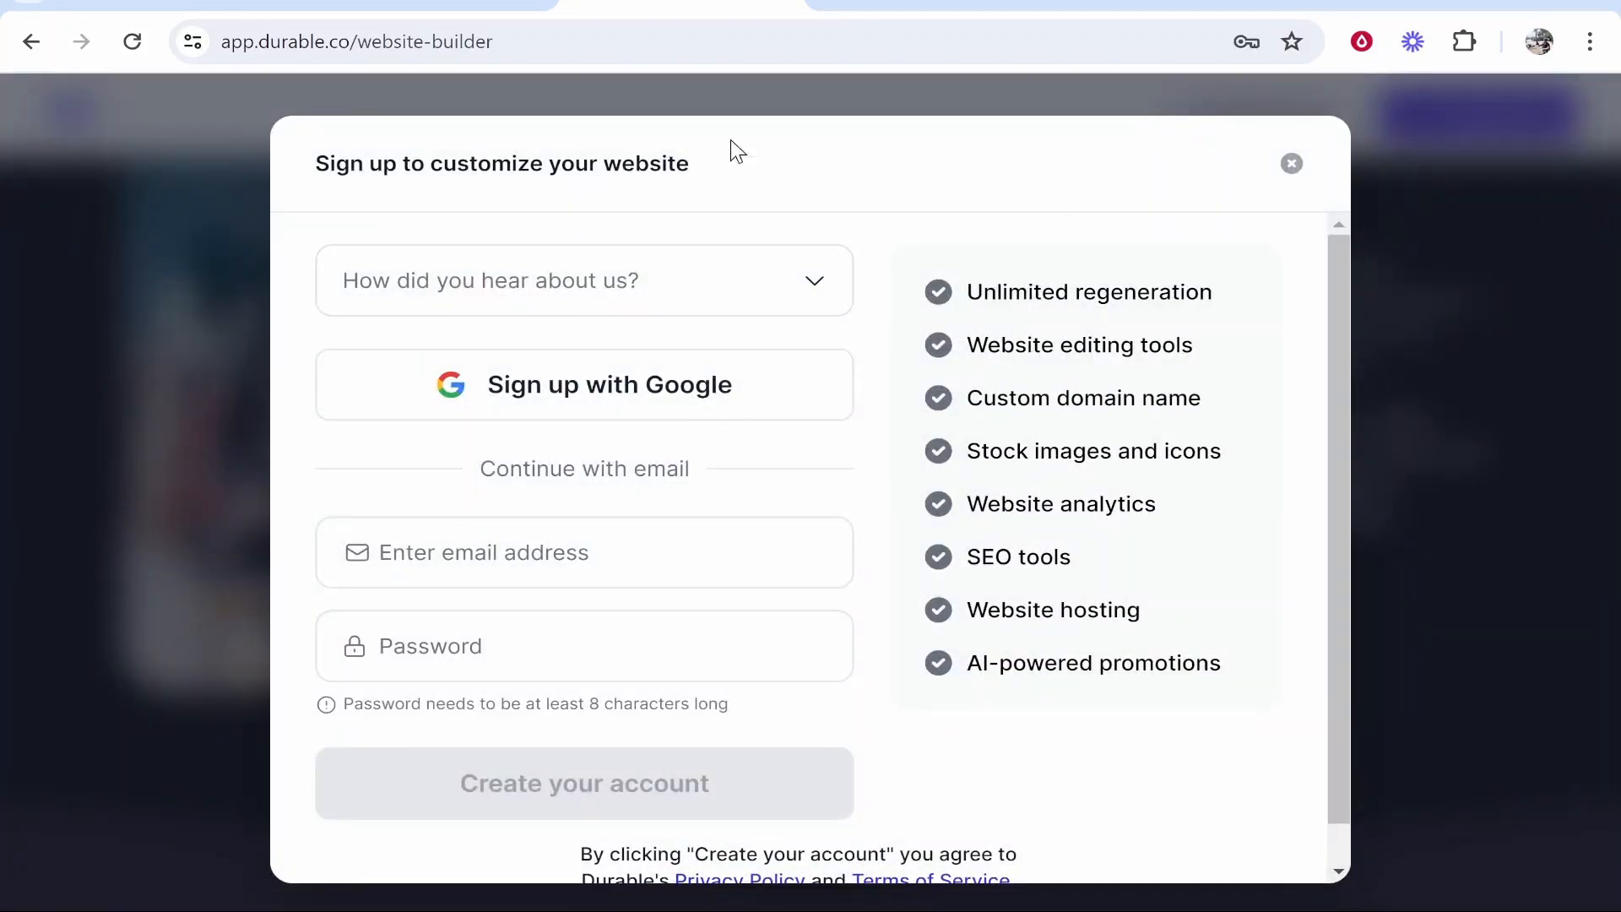
- Sign up with a Google account to unlock customizing the generated website
left_click_drag(700, 169, 293, 174)
left_click(337, 156)
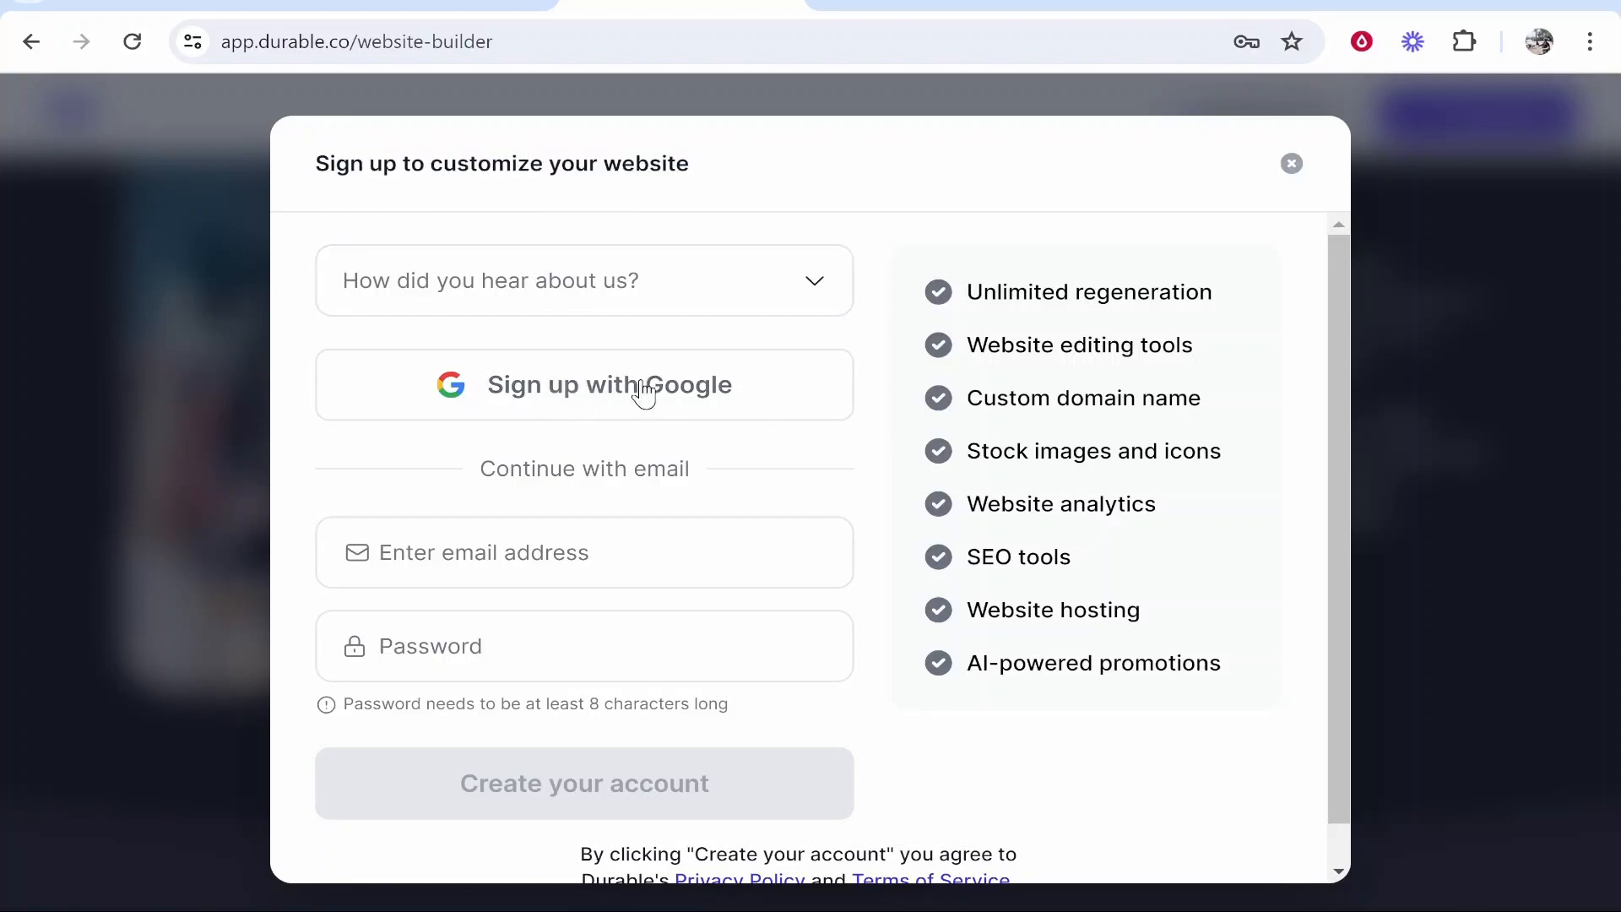
left_click(448, 544)
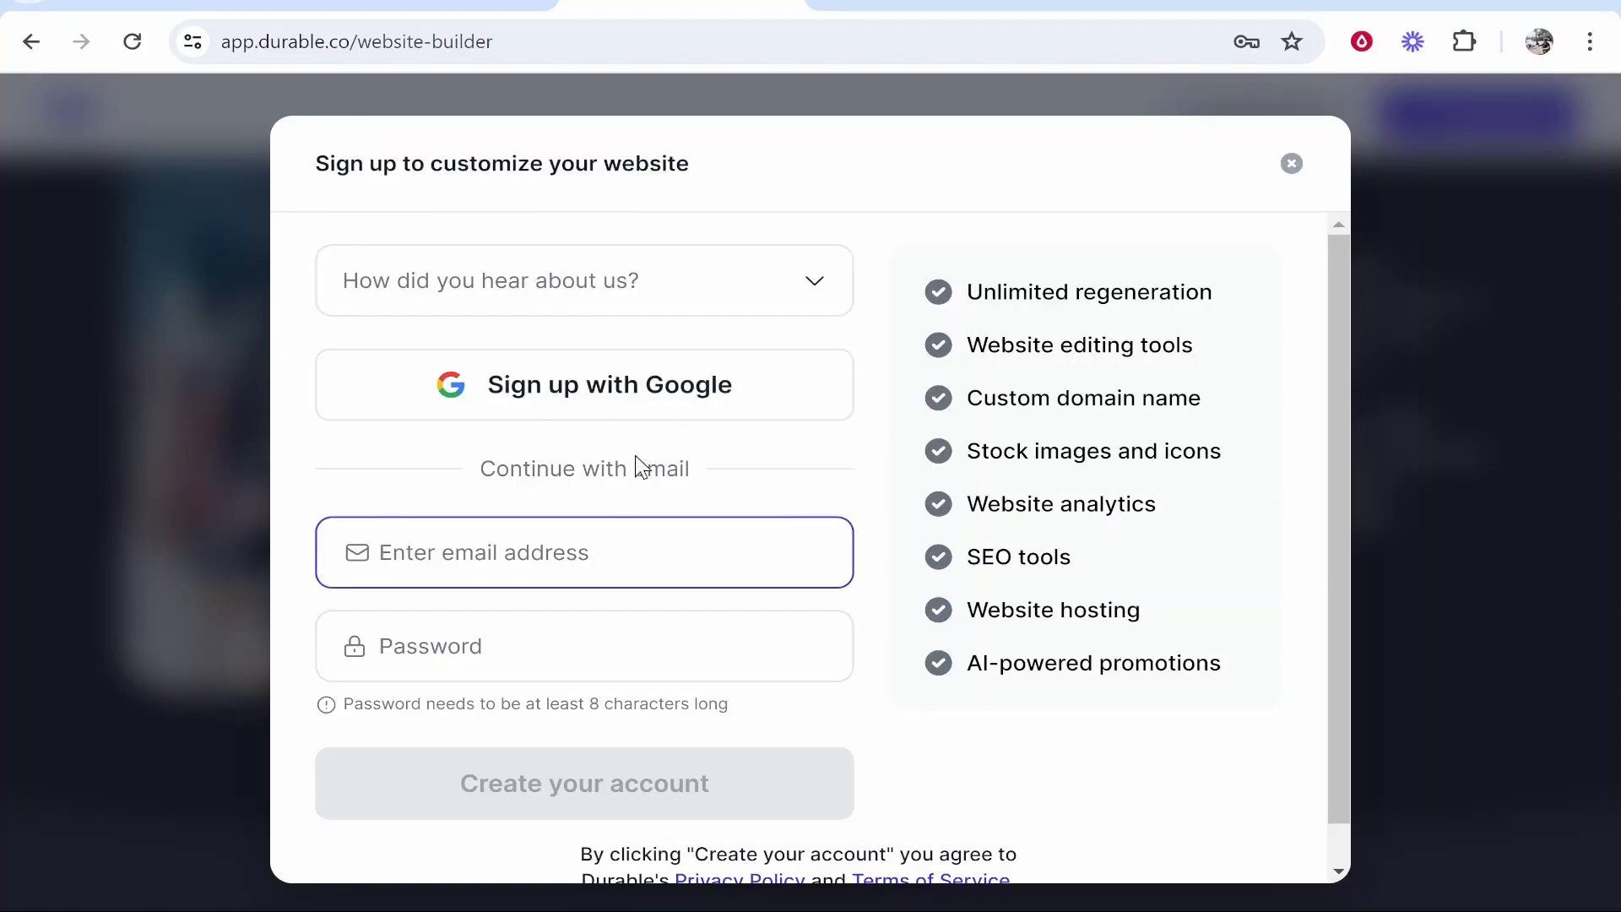
left_click(649, 407)
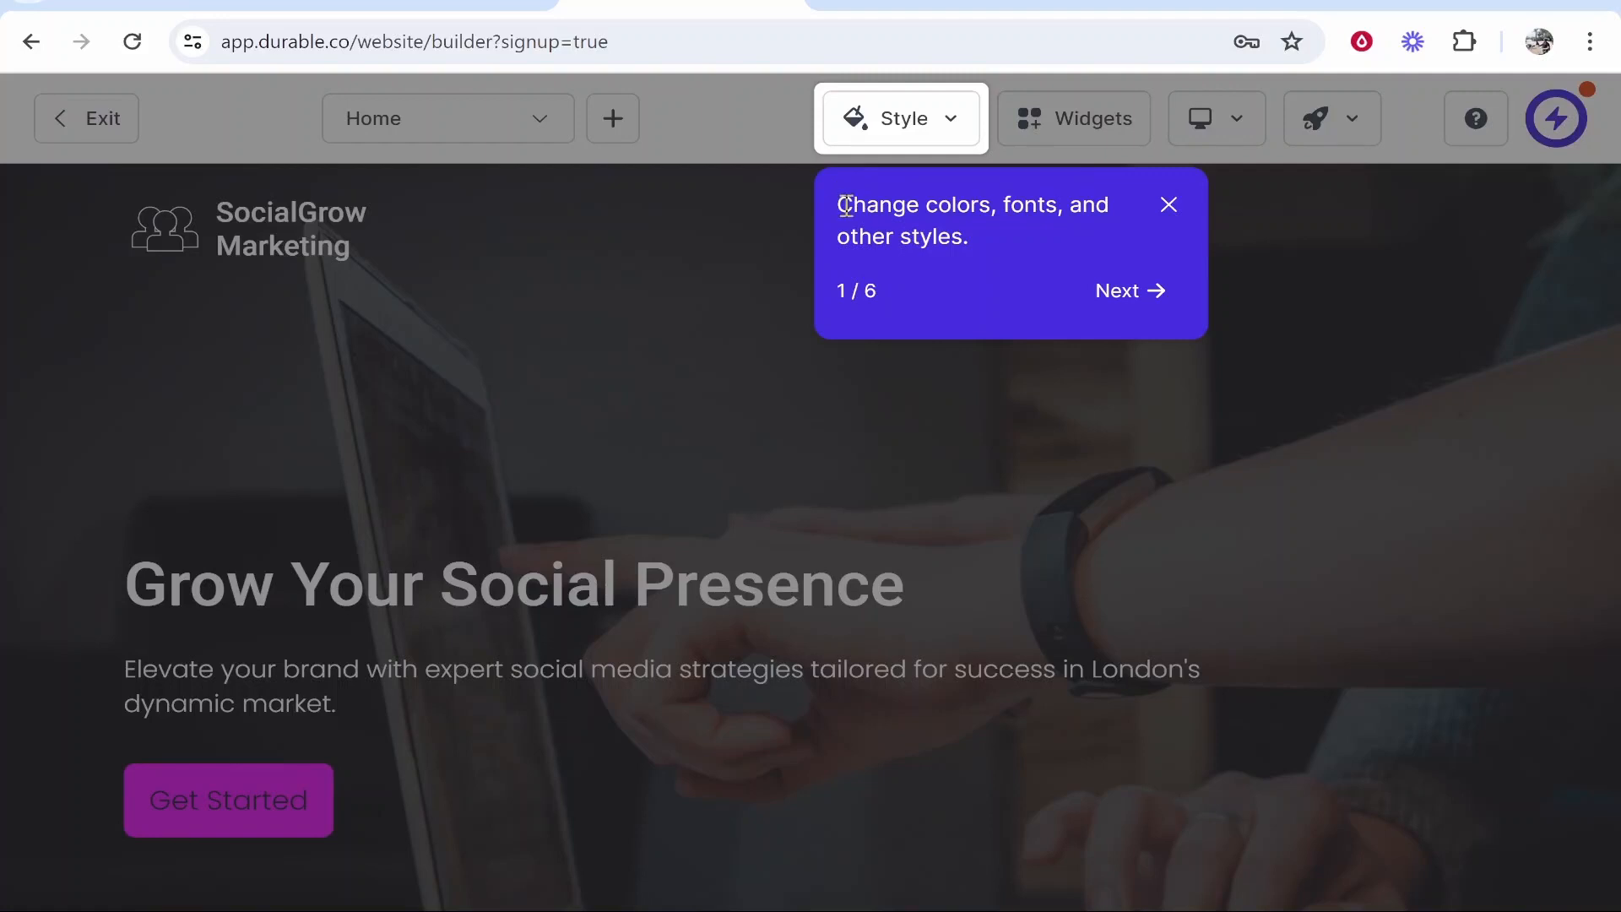
- Go through the six-part introductory editor tour and finish it
left_click_drag(846, 206, 1018, 212)
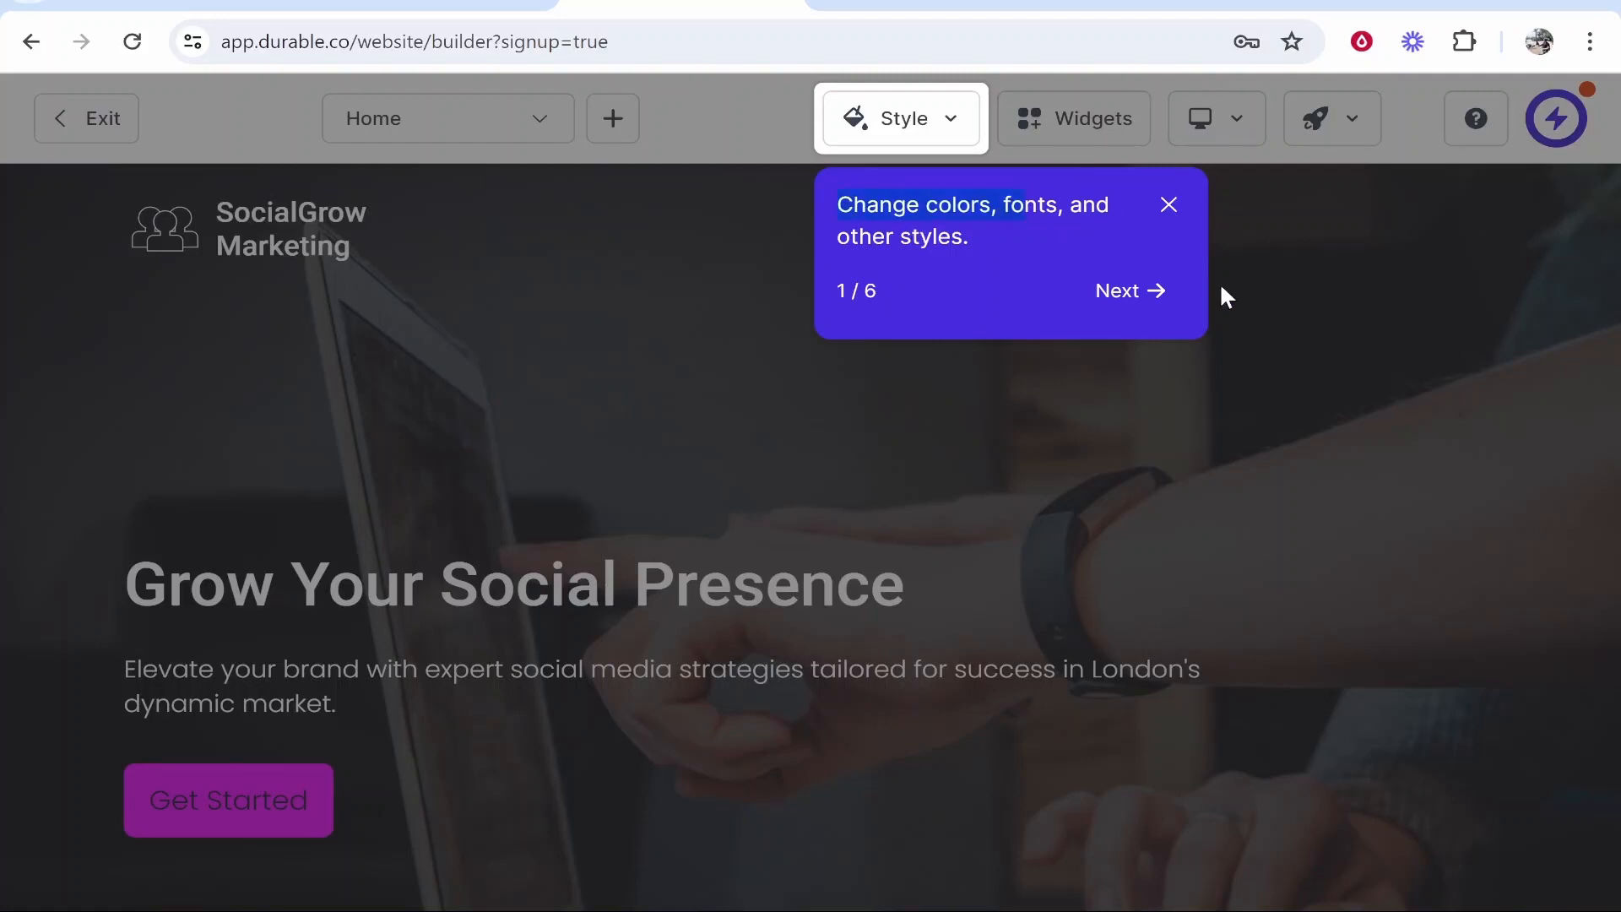
left_click(1131, 293)
left_click(336, 410)
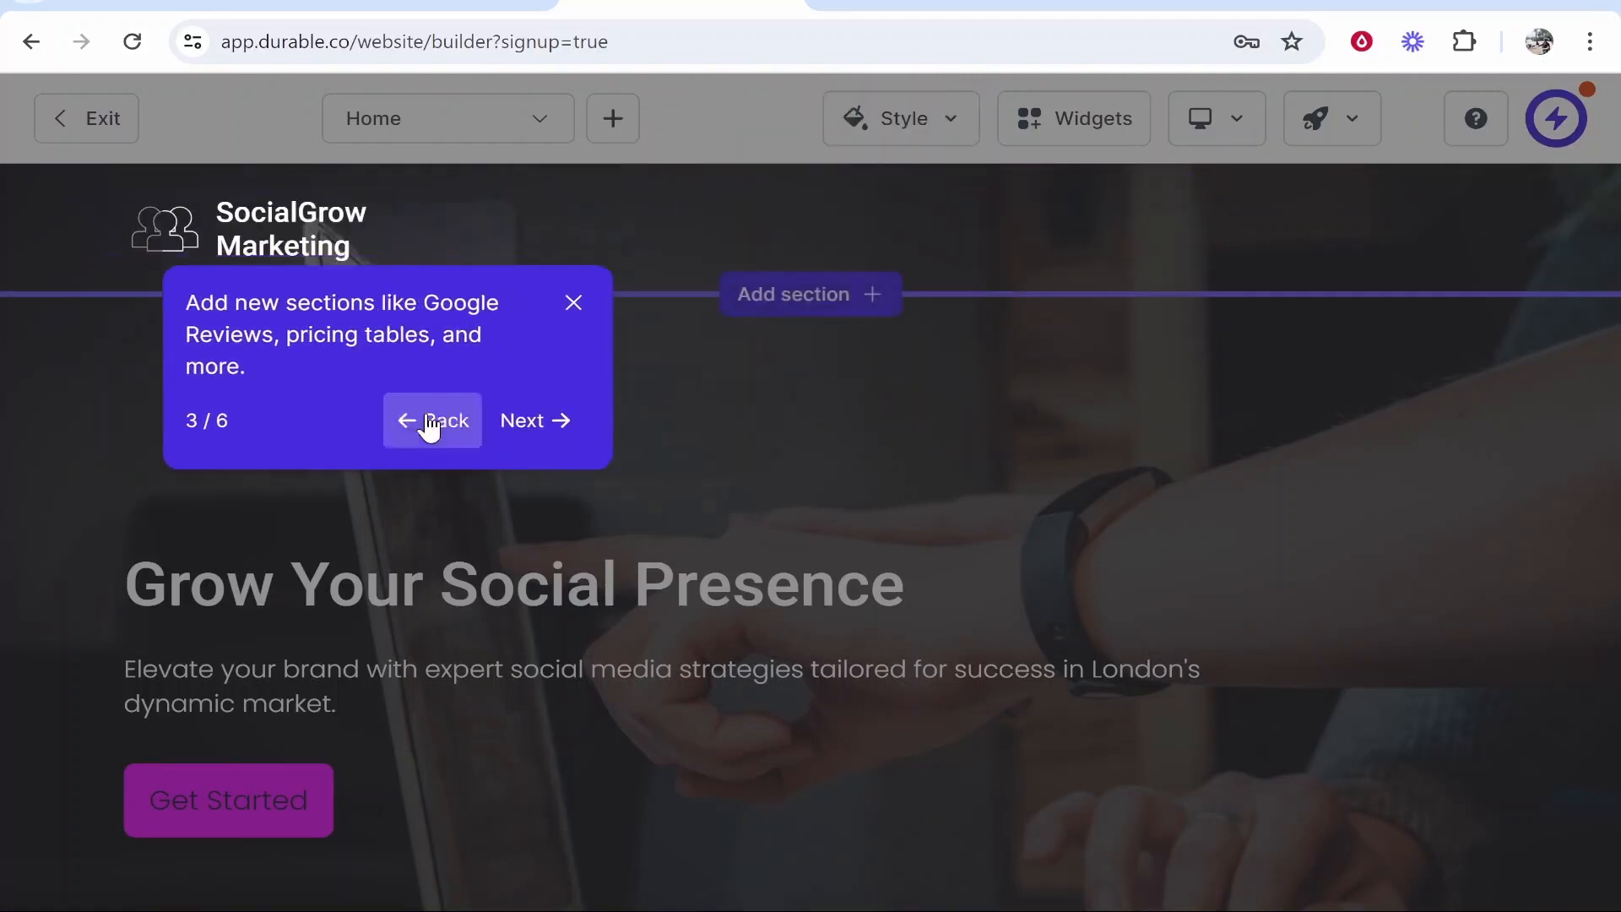
left_click(1089, 510)
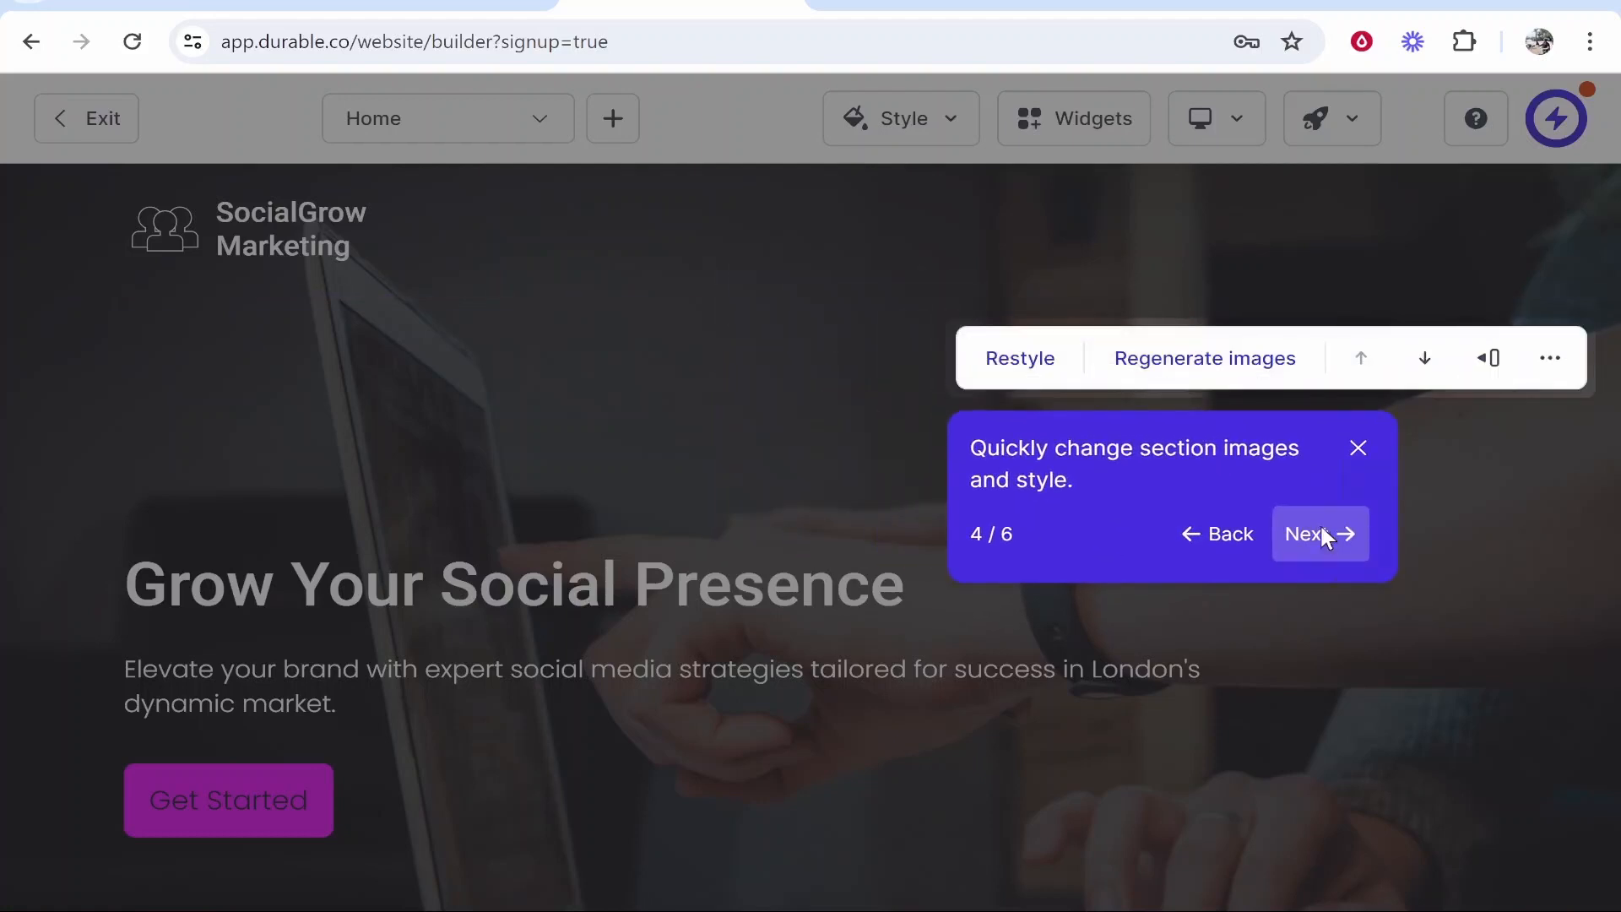
left_click(1317, 532)
left_click(621, 295)
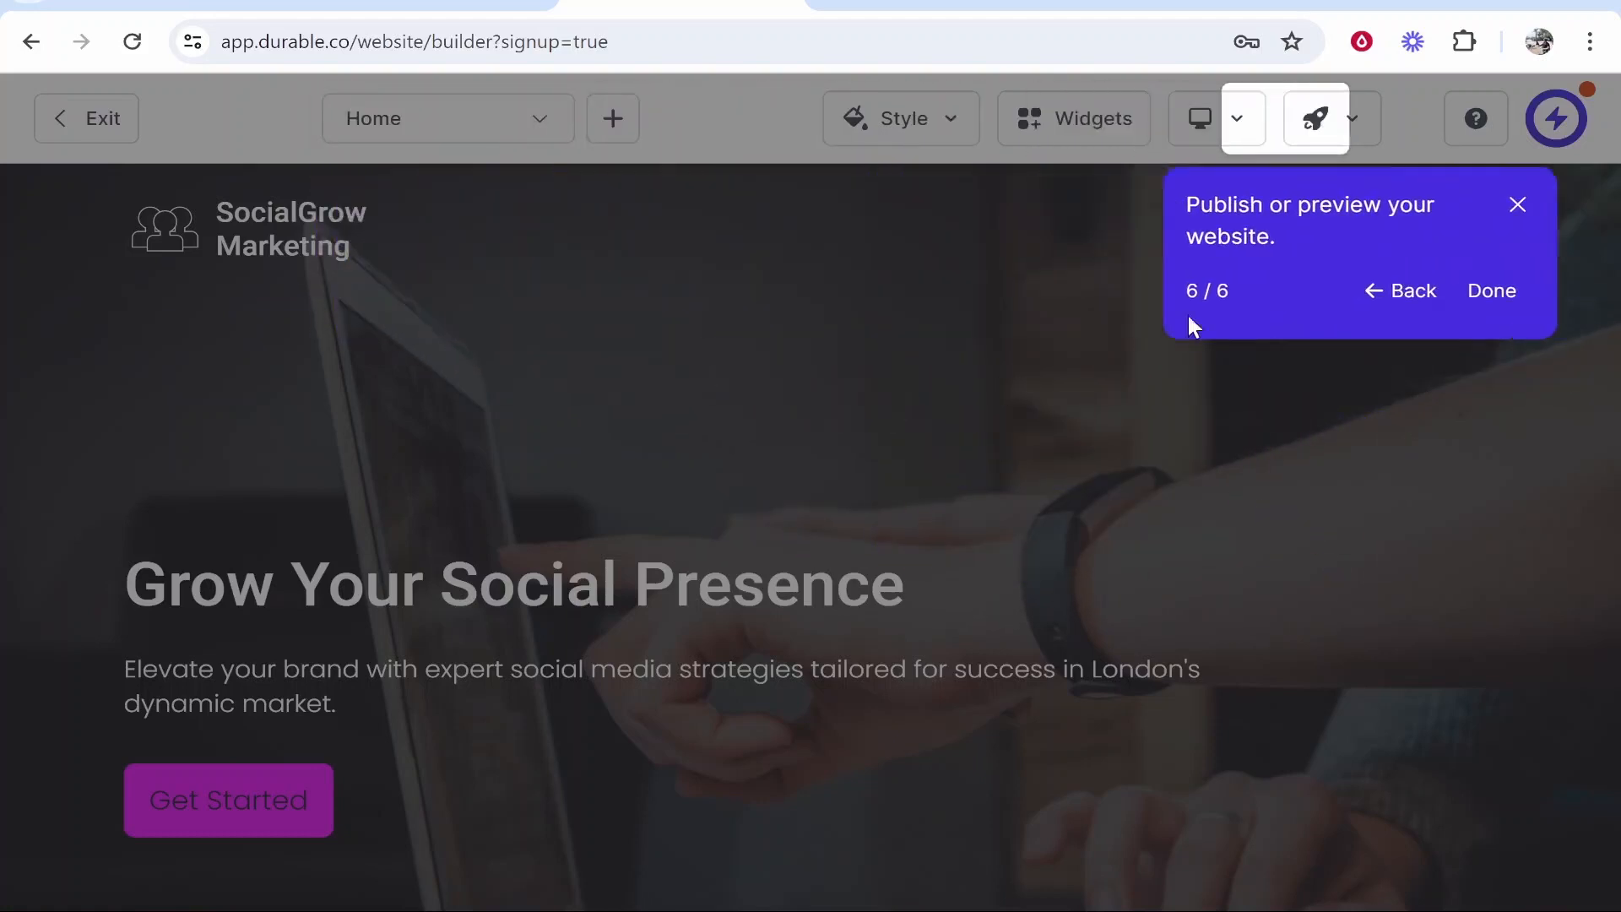
left_click(1547, 297)
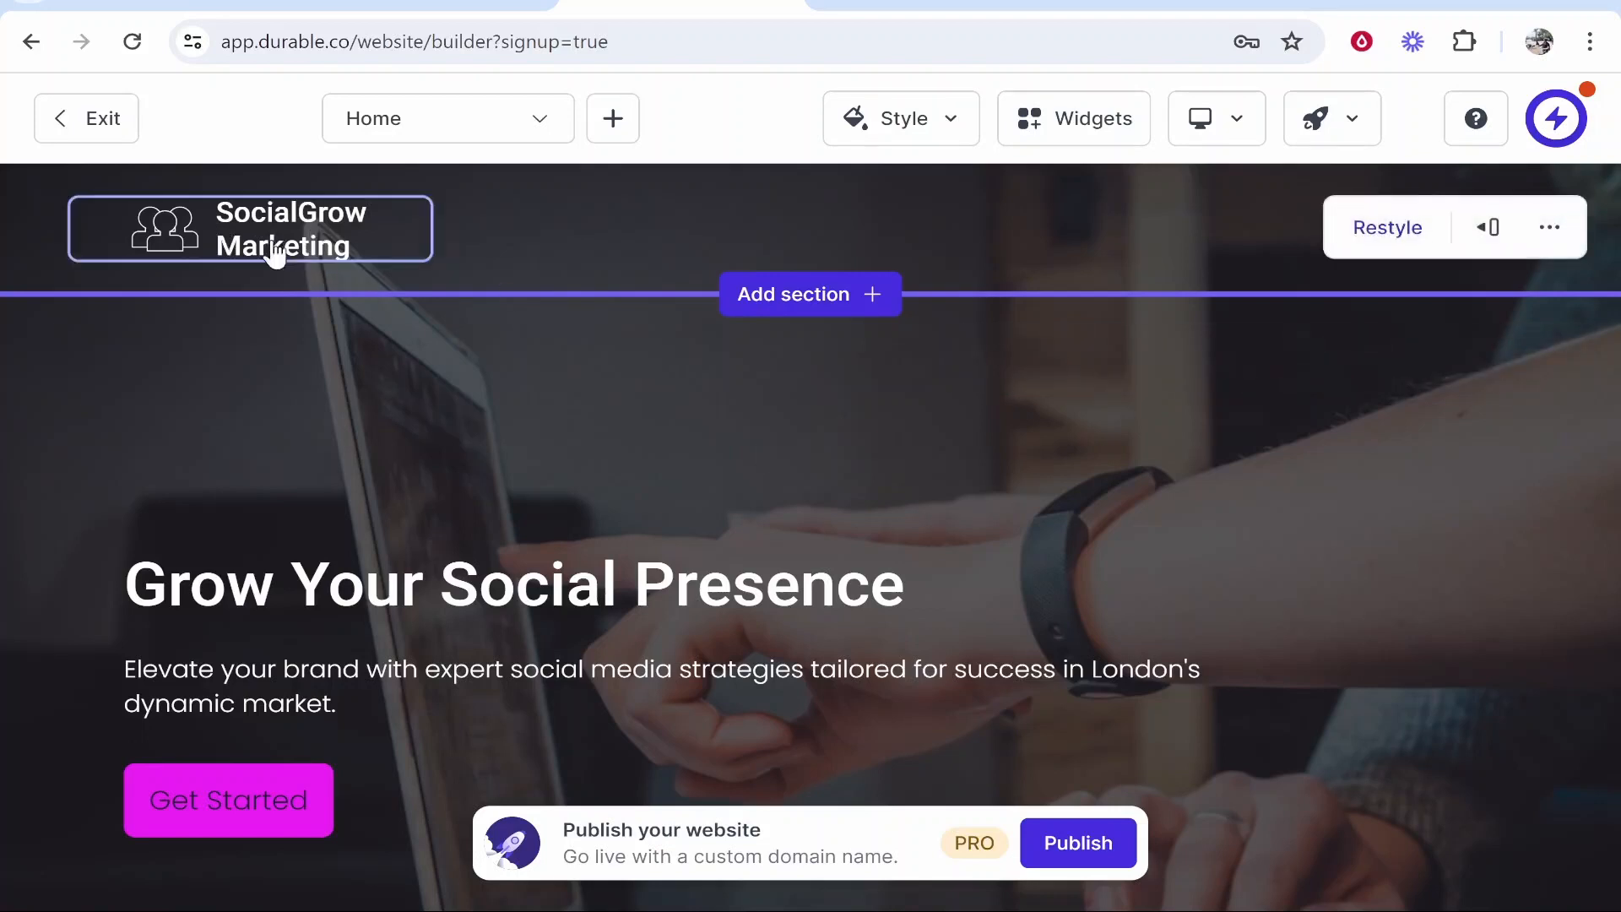
- Keep the header logo as Text + Icon and replace its icon with a solid three-person silhouette
left_click(248, 264)
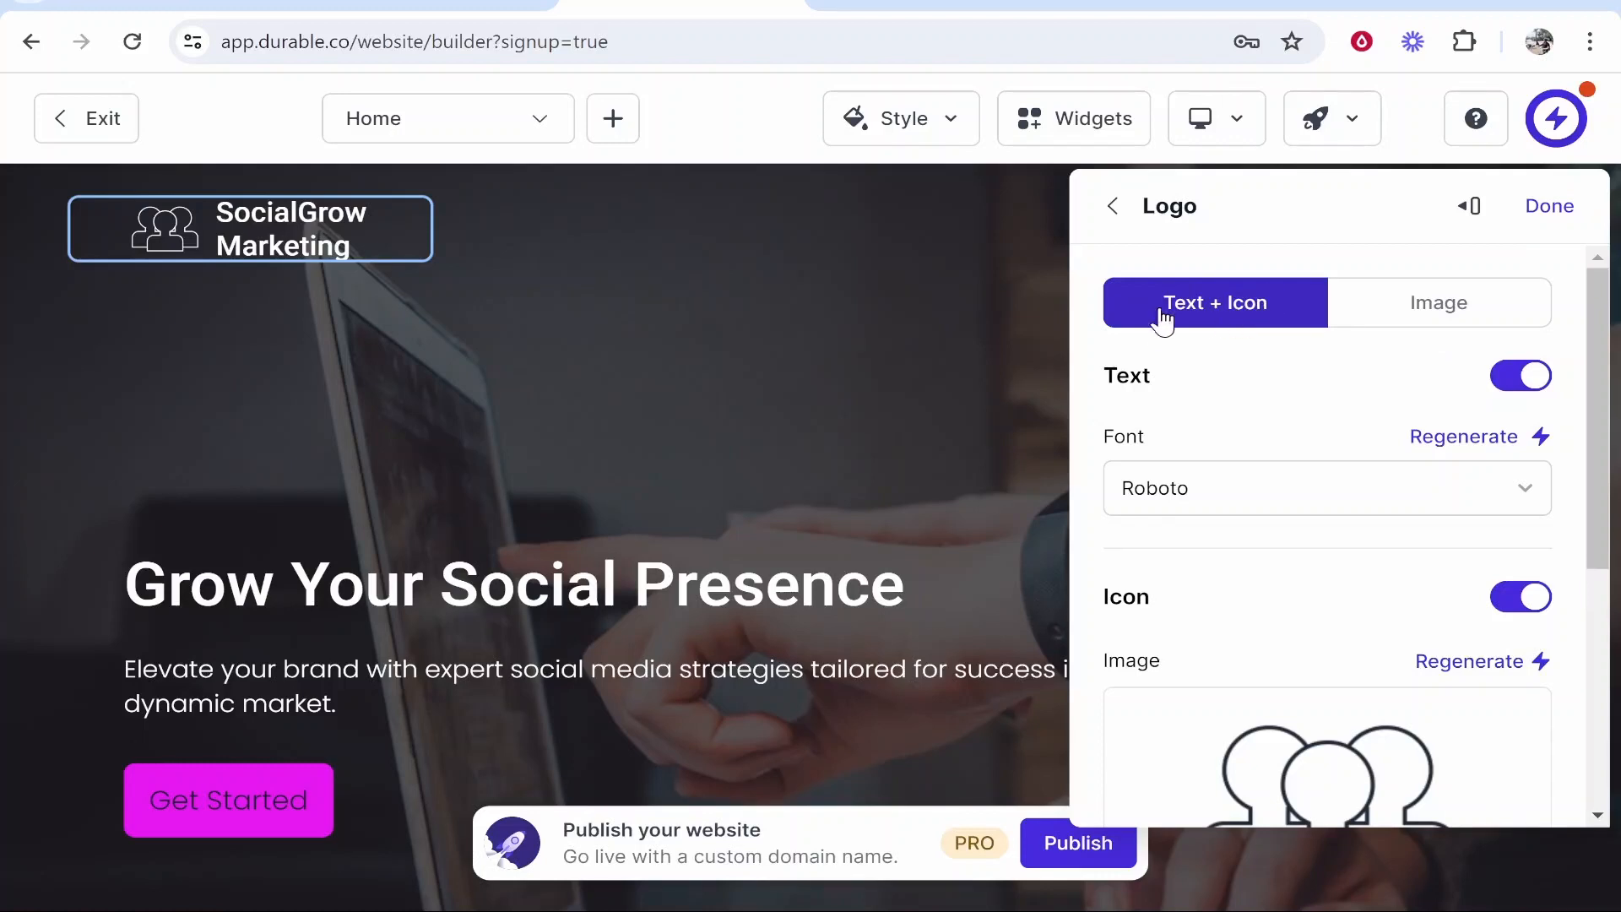
left_click(1466, 304)
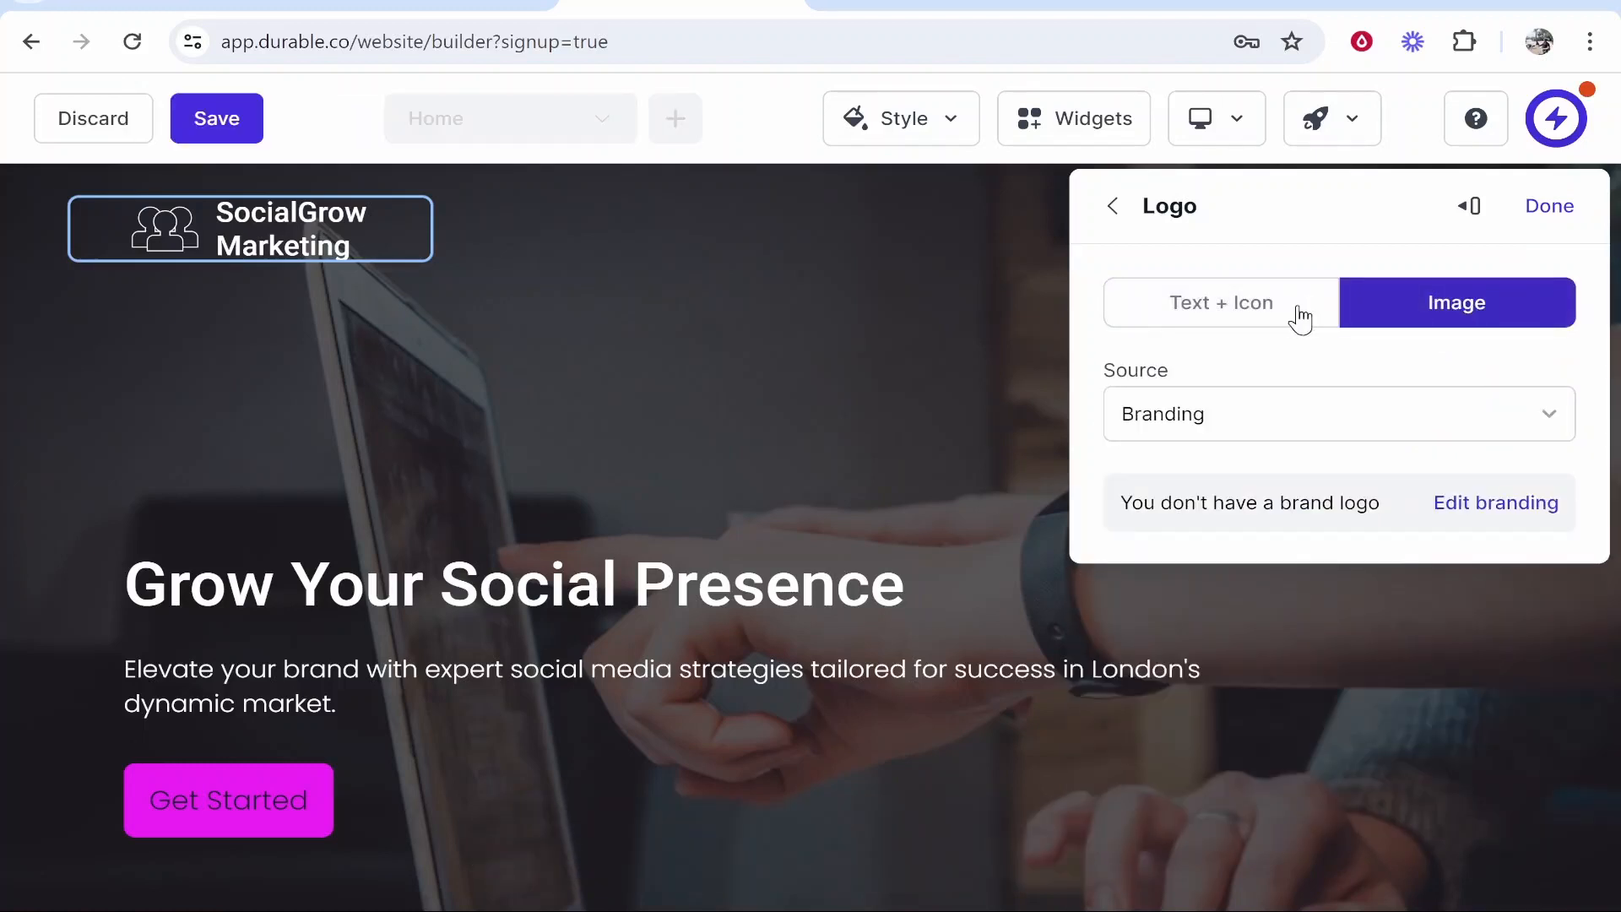
left_click(1281, 316)
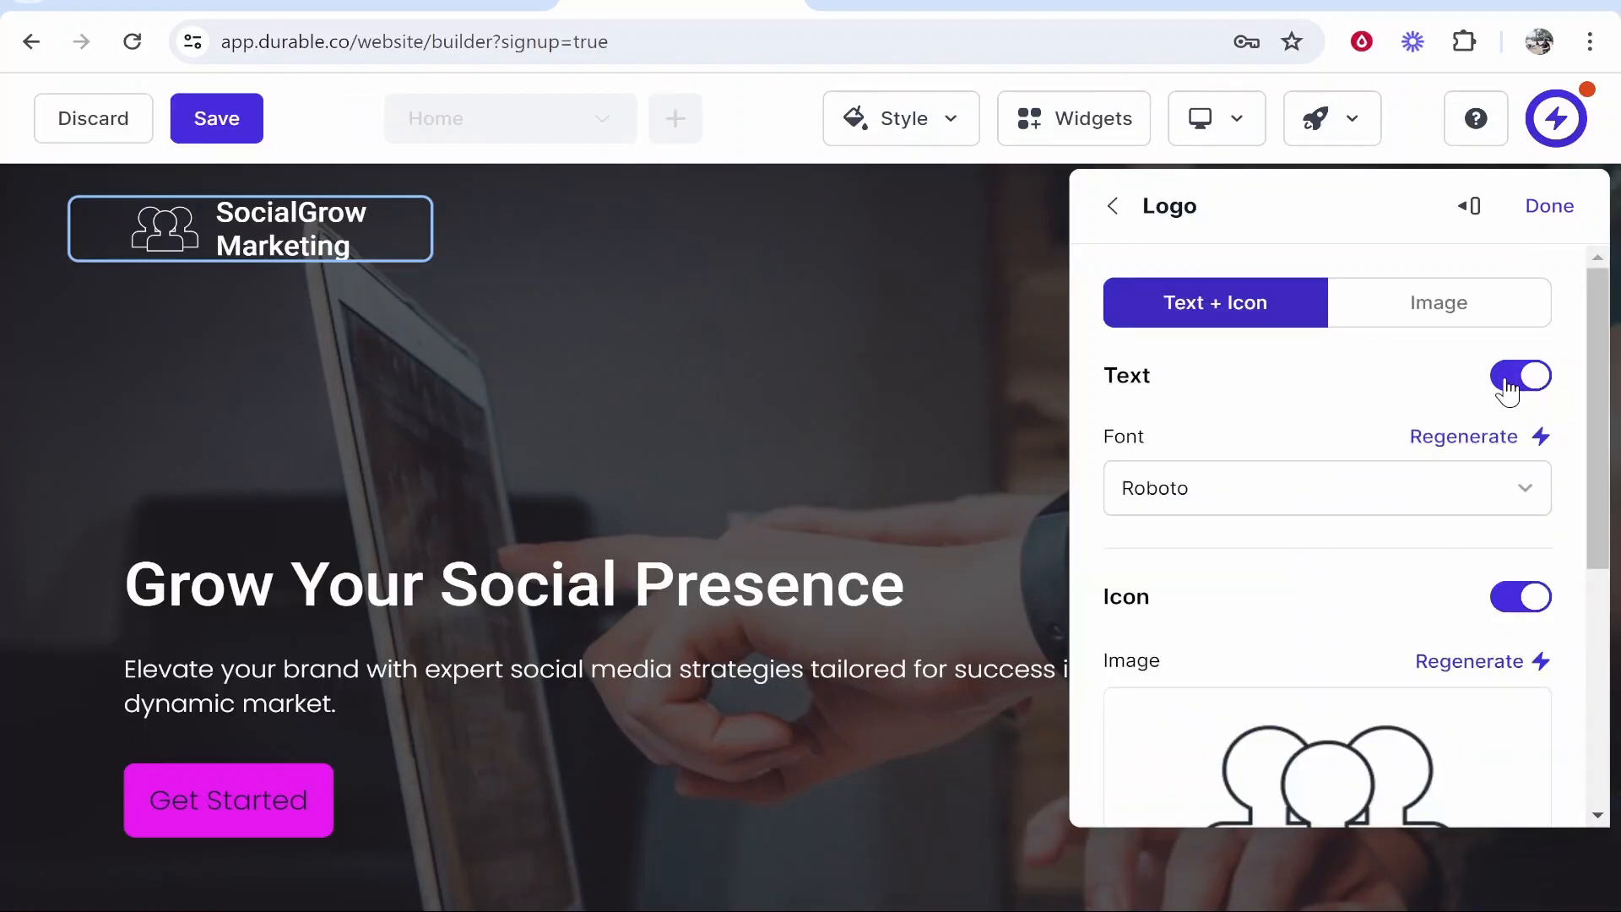
scroll(1369, 460, "down", 2)
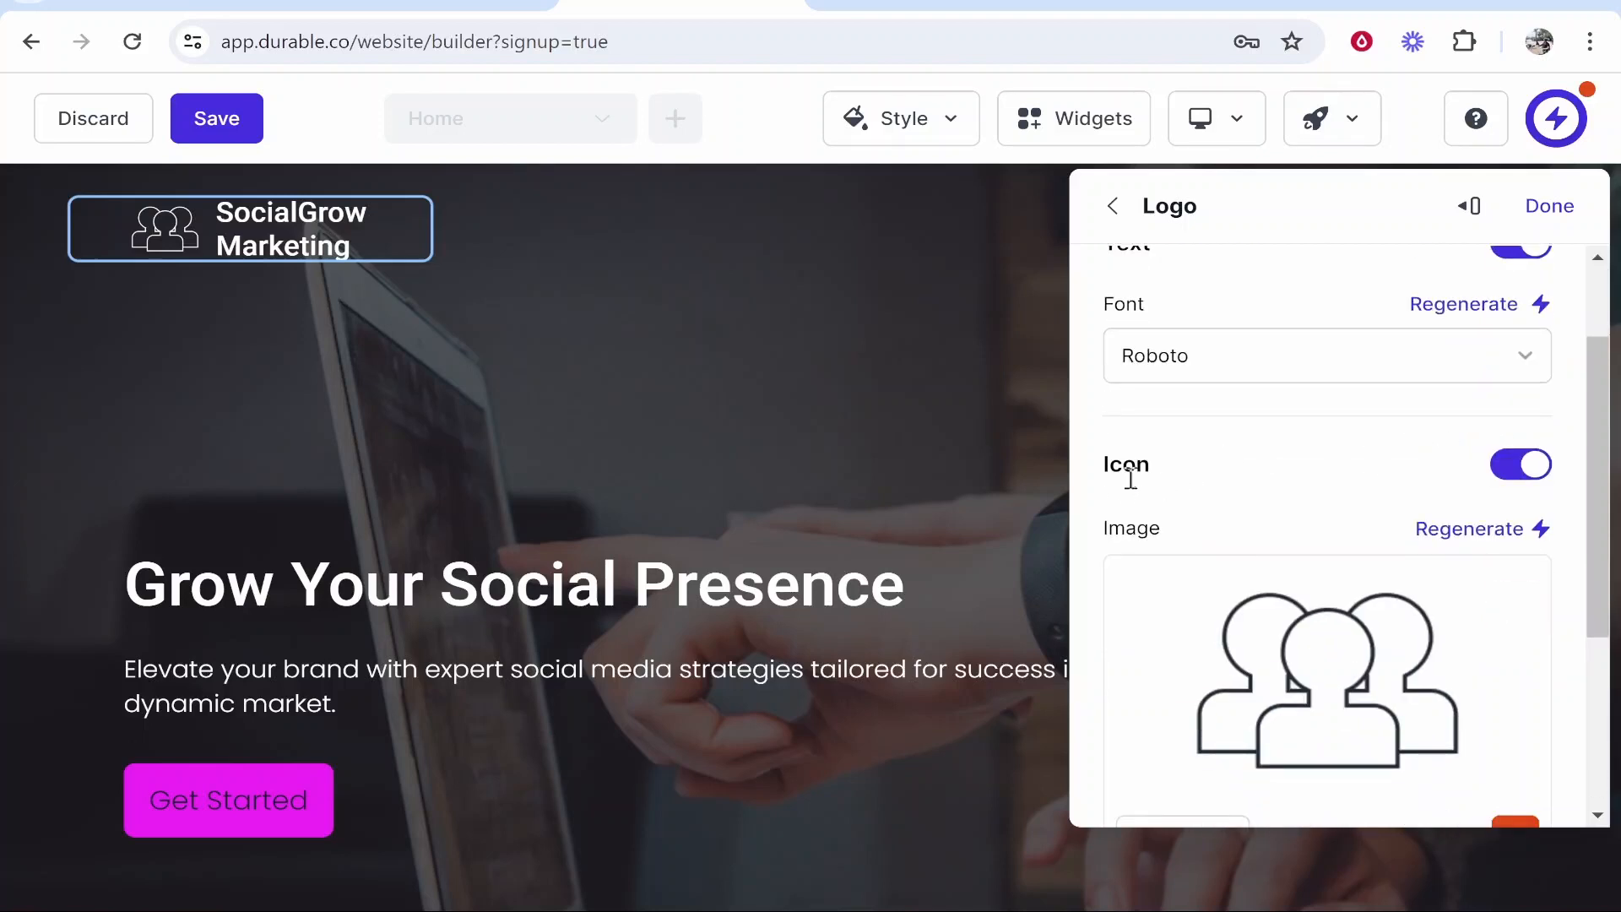
scroll(1220, 492, "down", 3)
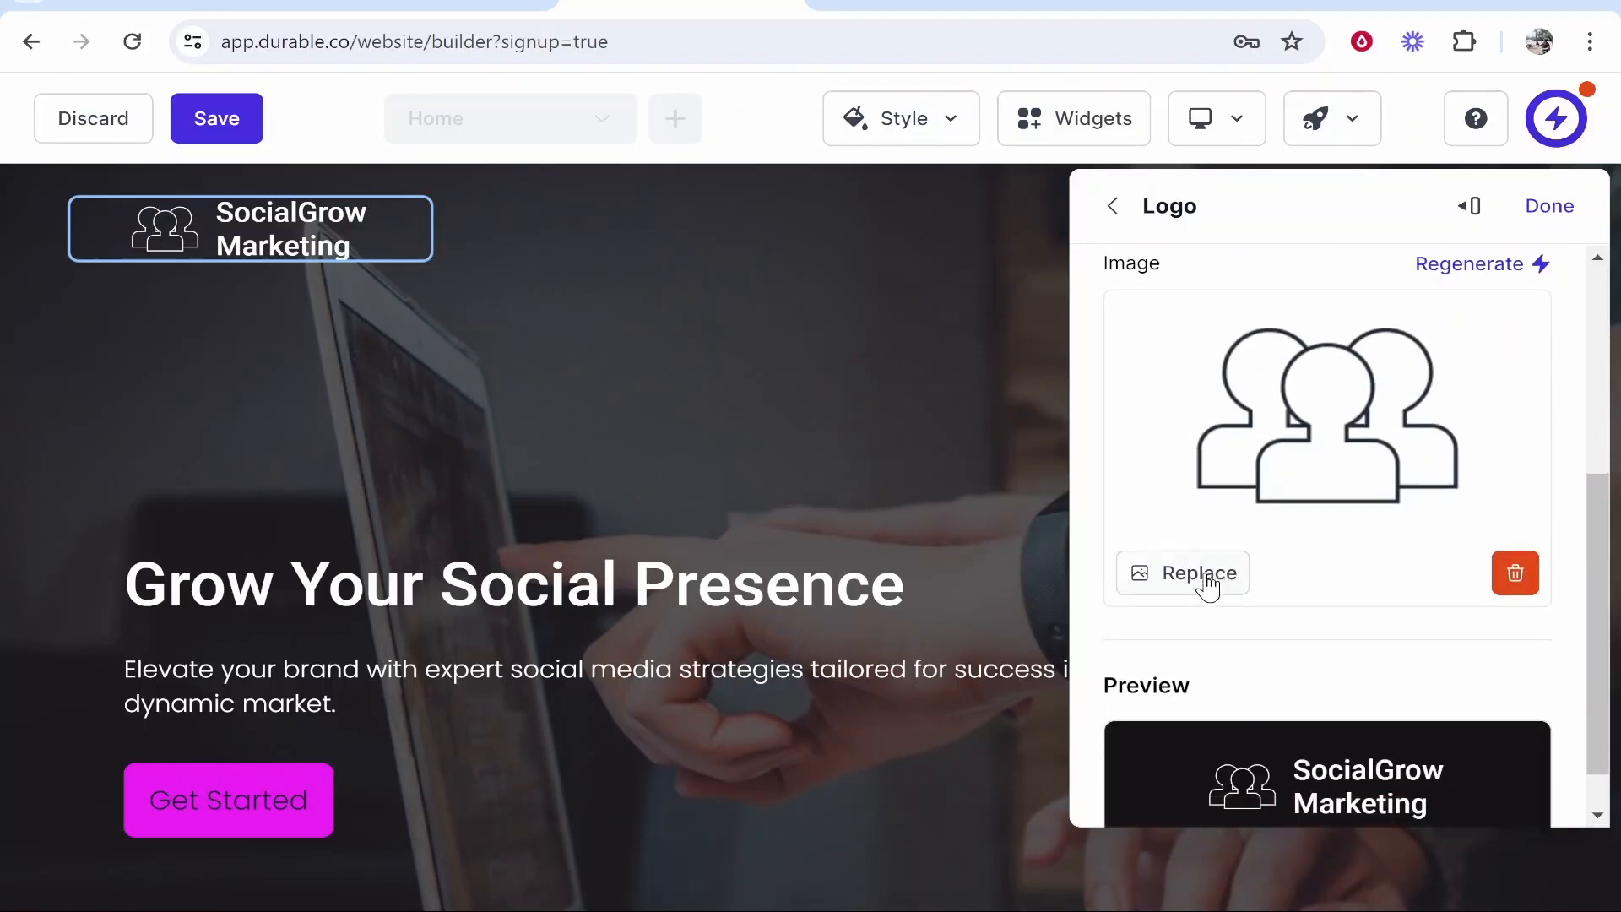
left_click(1214, 579)
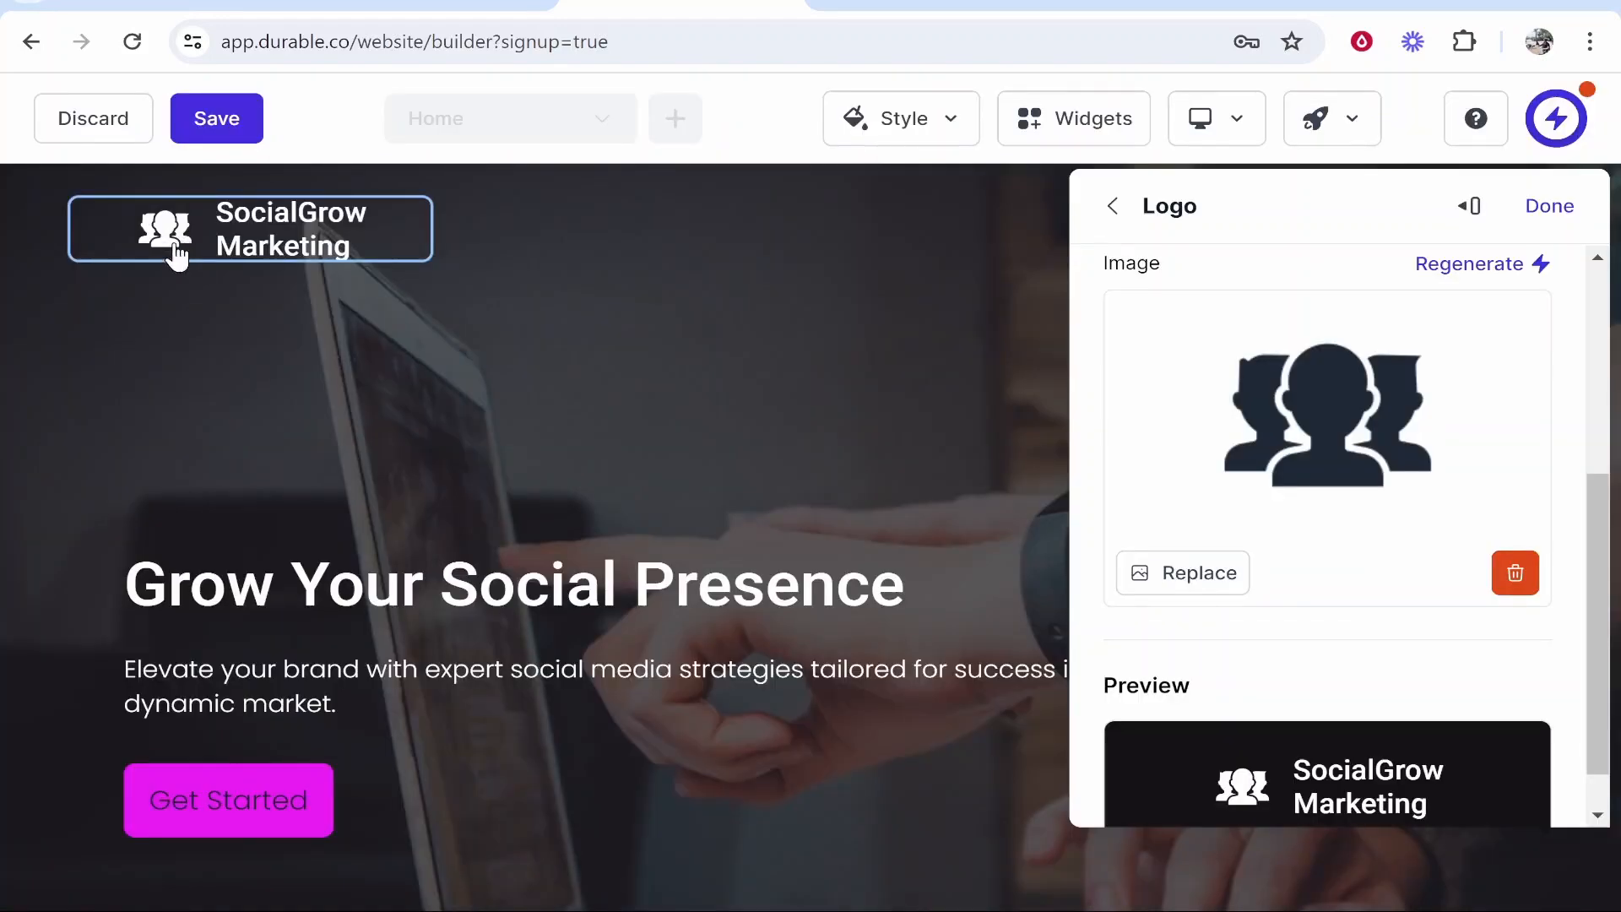
scroll(1362, 544, "down", 1)
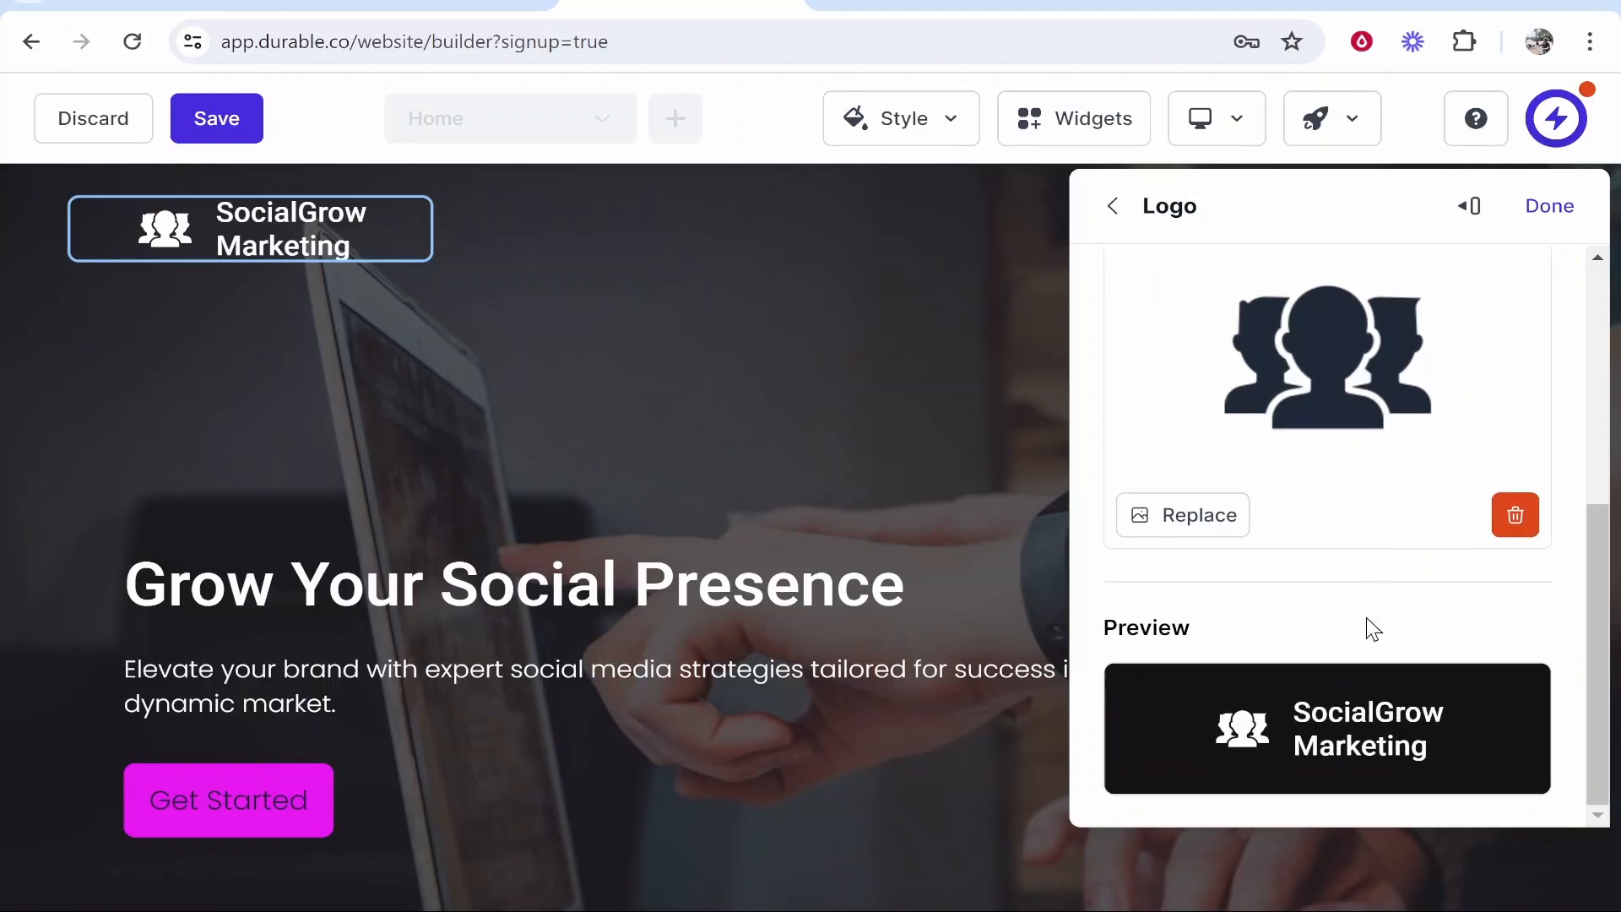
- Try regenerated fonts for the logo text, ending on Roboto
scroll(1368, 625, "up", 5)
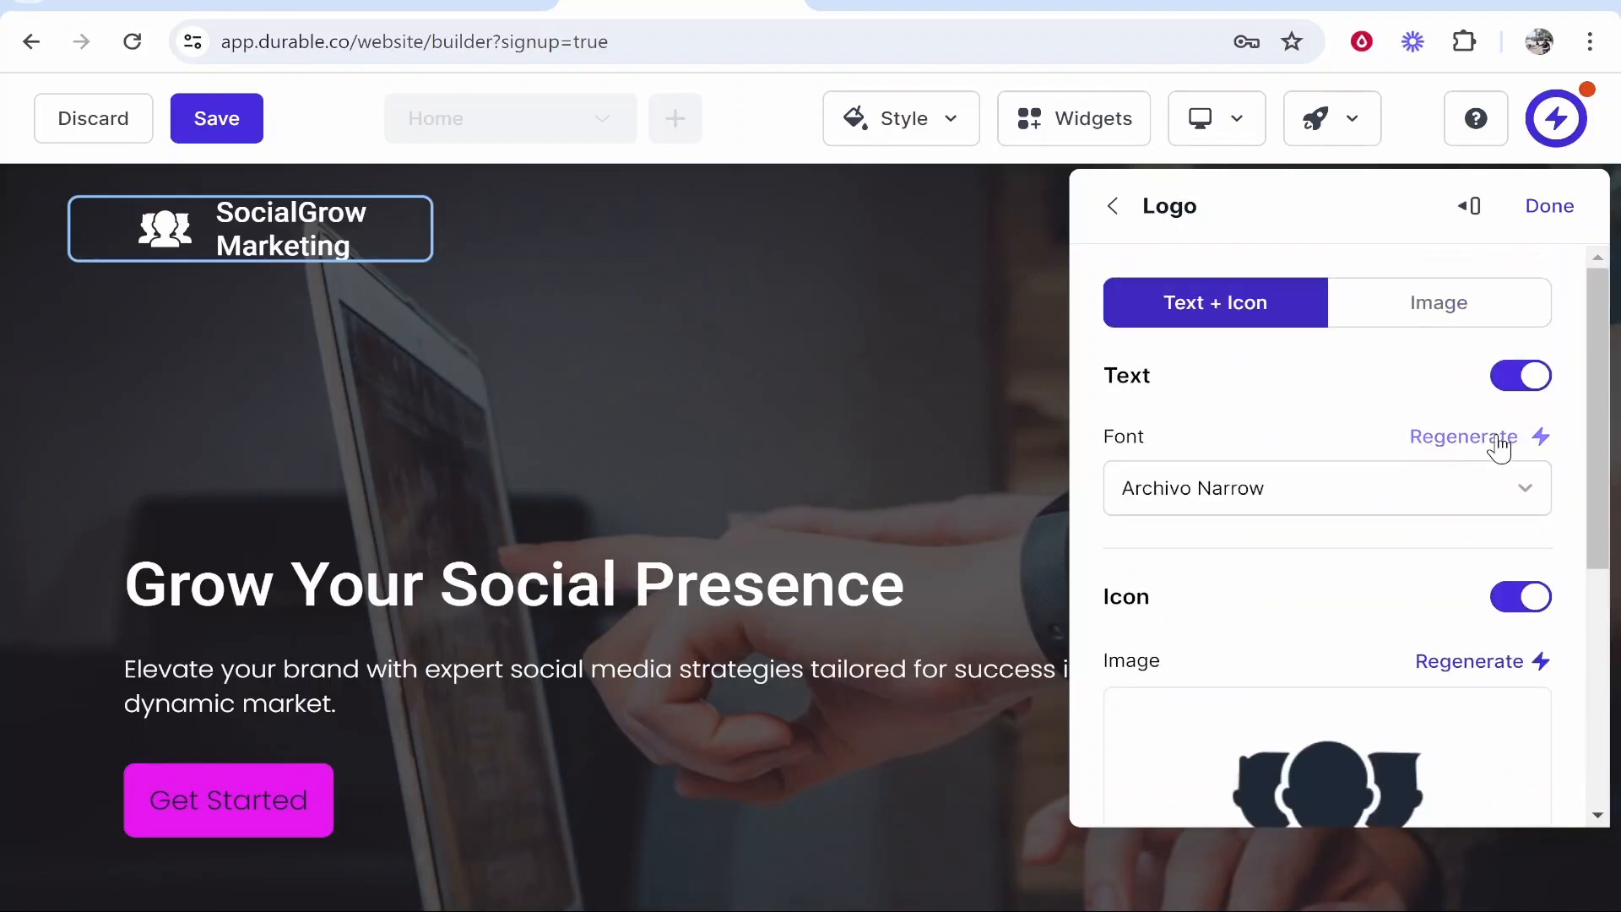
left_click(1522, 441)
left_click(1476, 439)
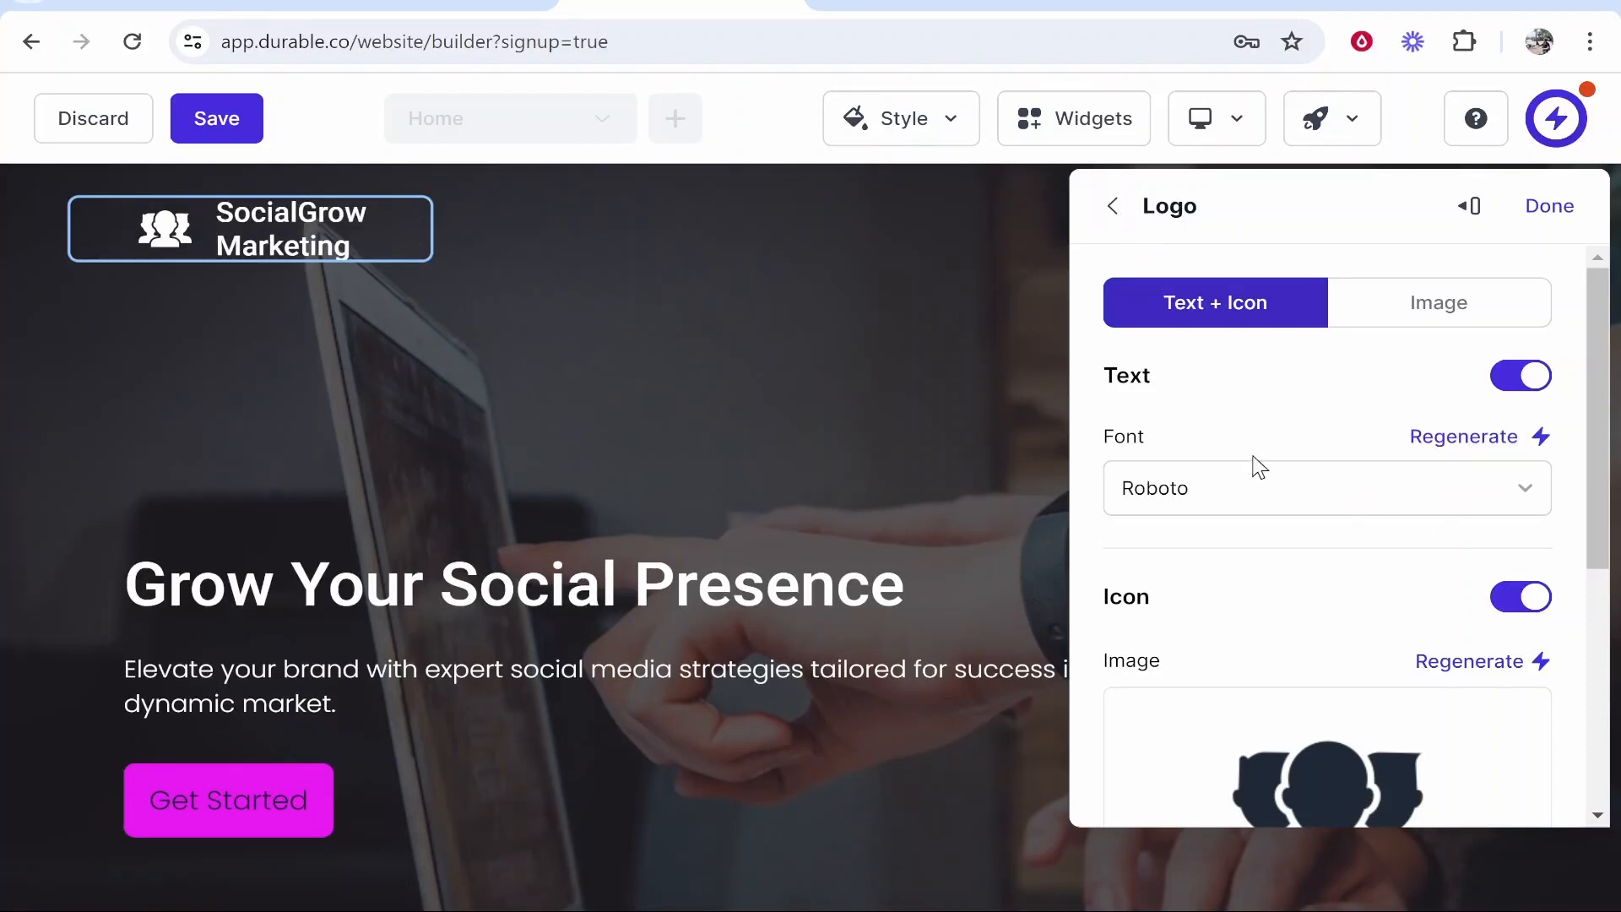
- Return to the header settings and set the header's social icon size to Small
left_click(1113, 208)
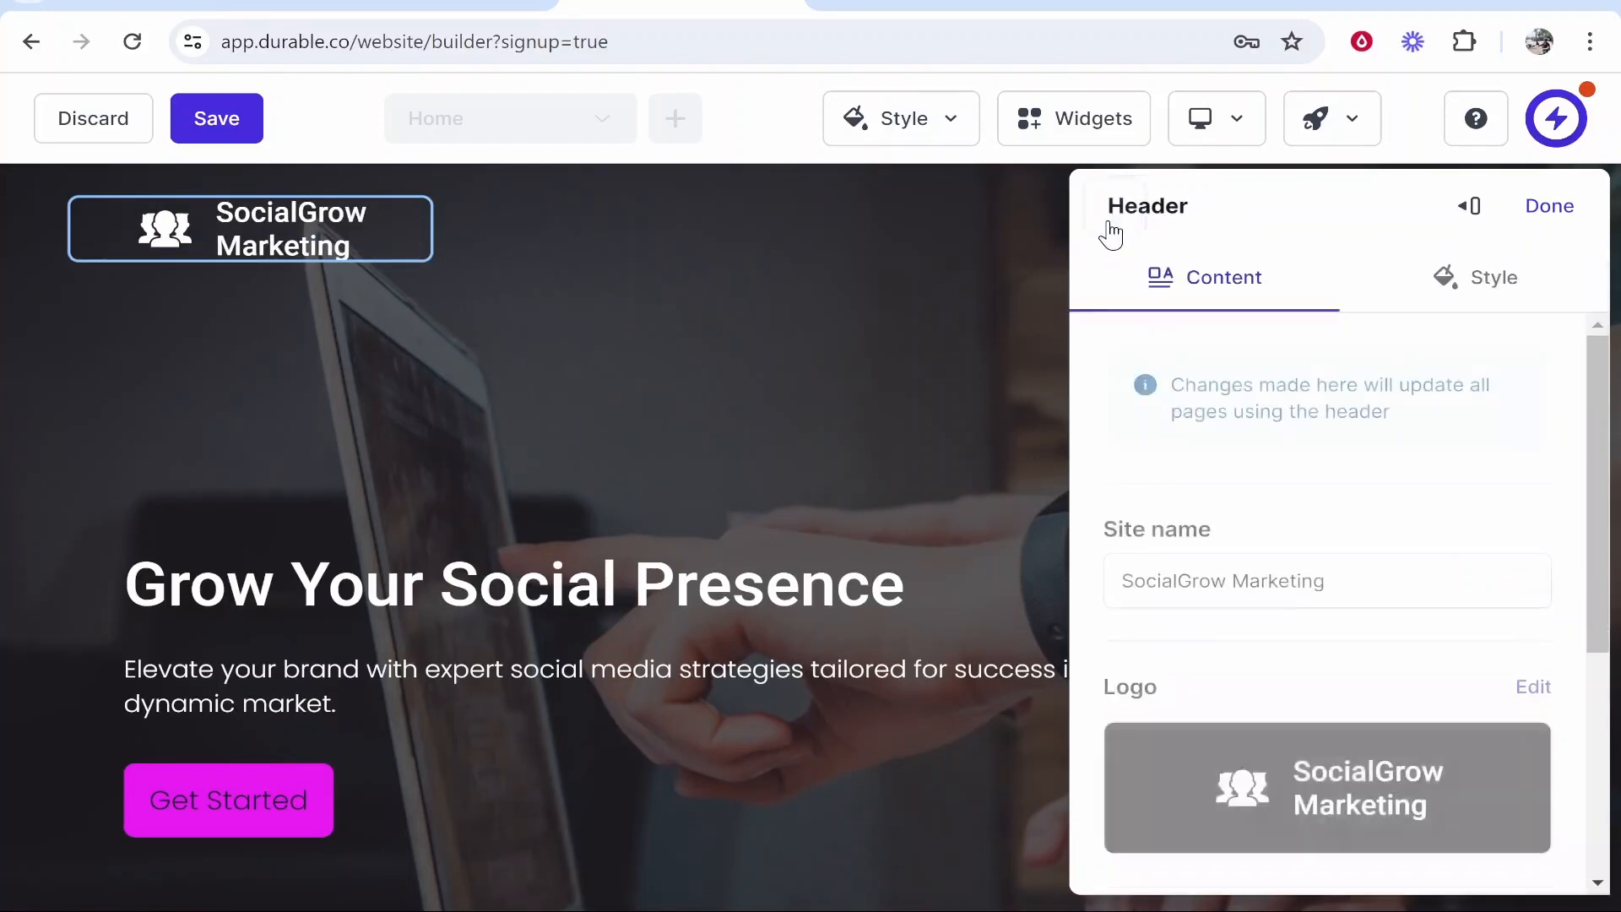
left_click(1439, 319)
scroll(1400, 494, "down", 2)
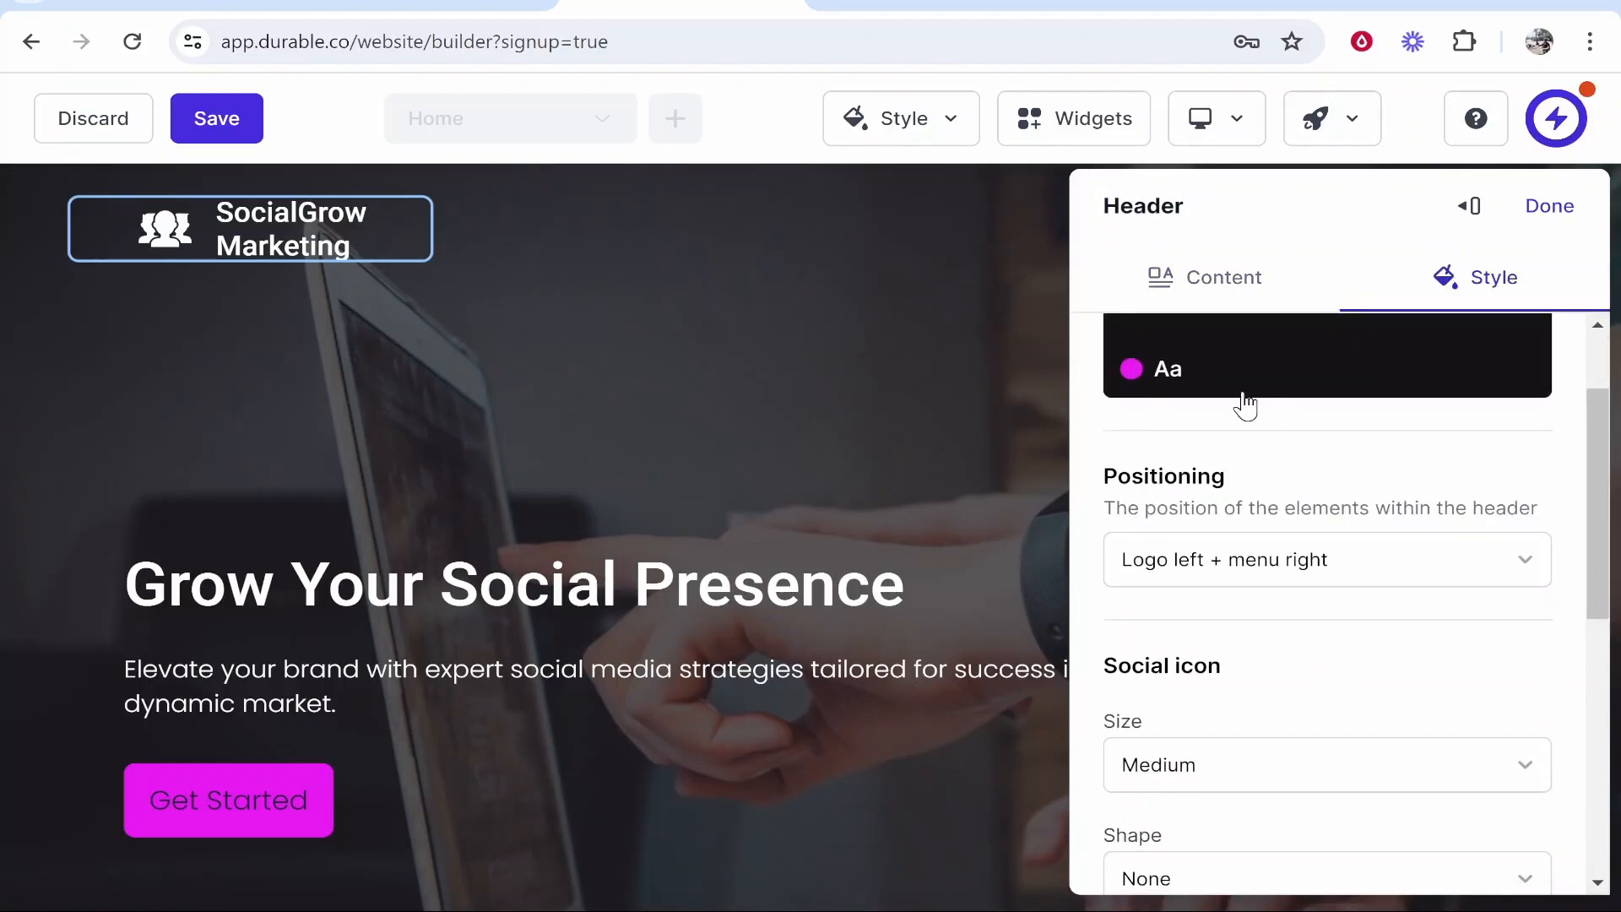
scroll(1234, 615, "down", 4)
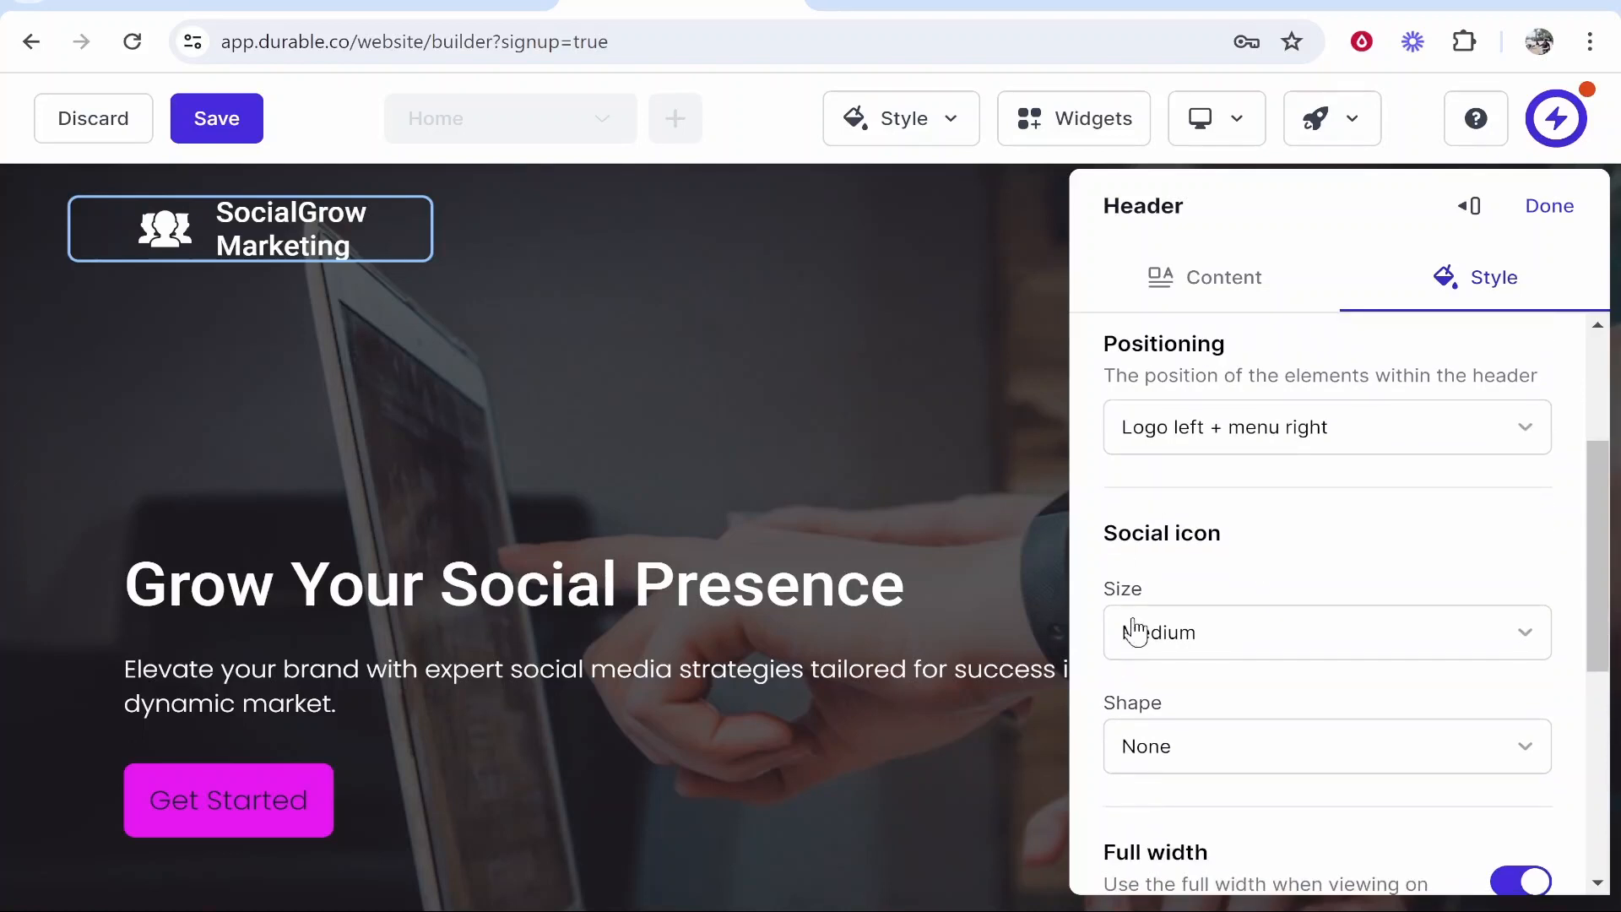
left_click(1342, 500)
left_click(1212, 656)
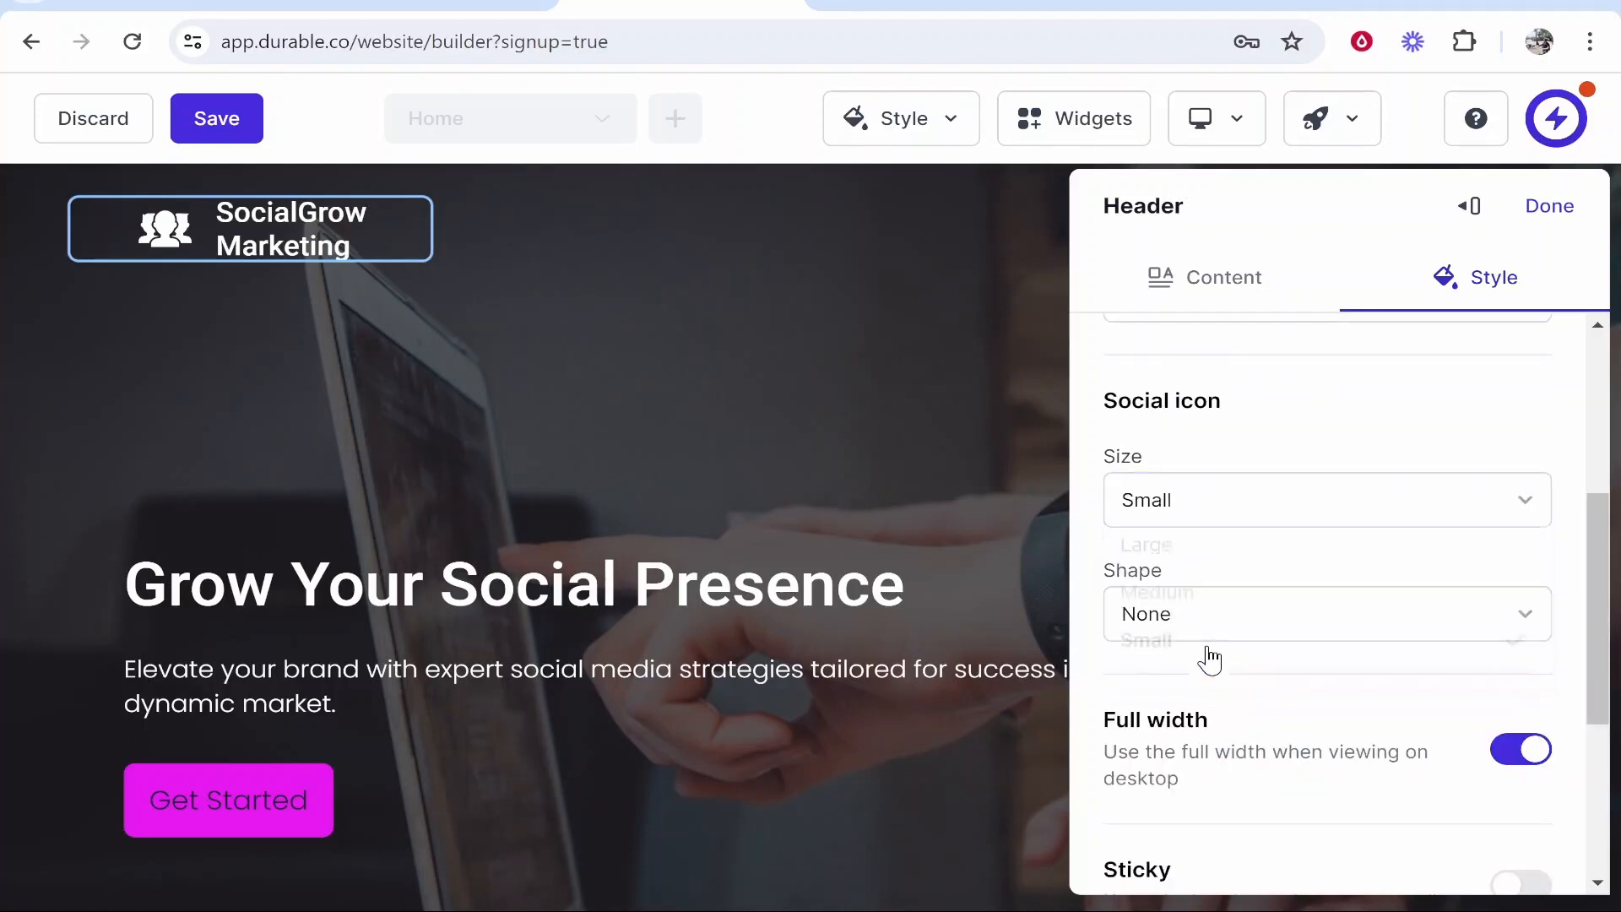
- Make the header sticky on scroll and finish editing the header
scroll(1234, 616, "down", 4)
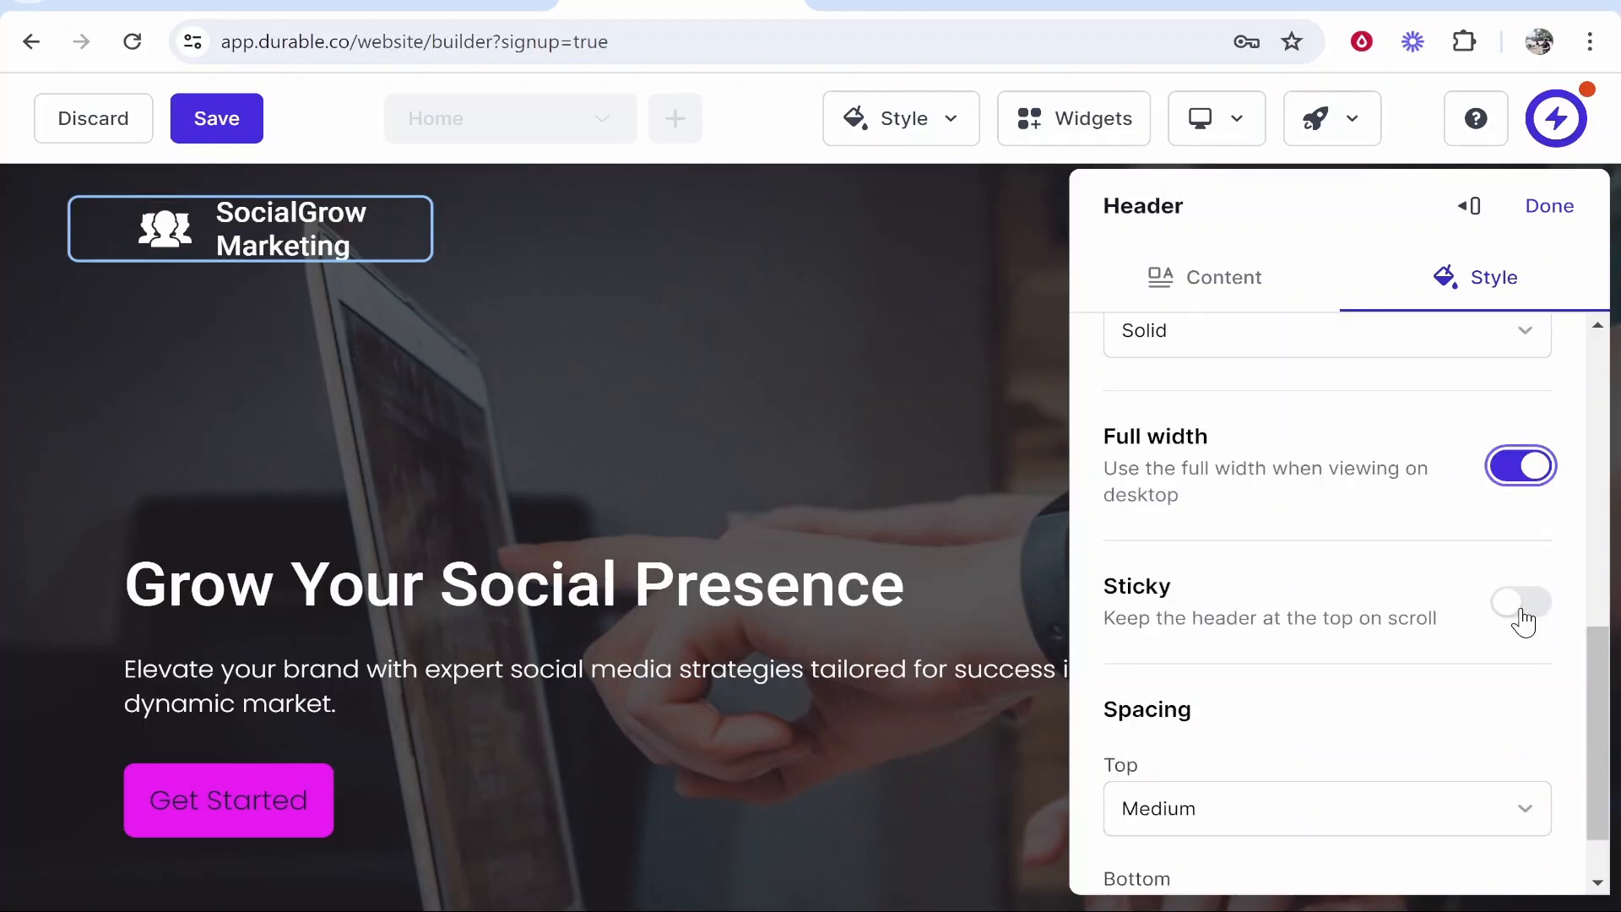
left_click(1530, 614)
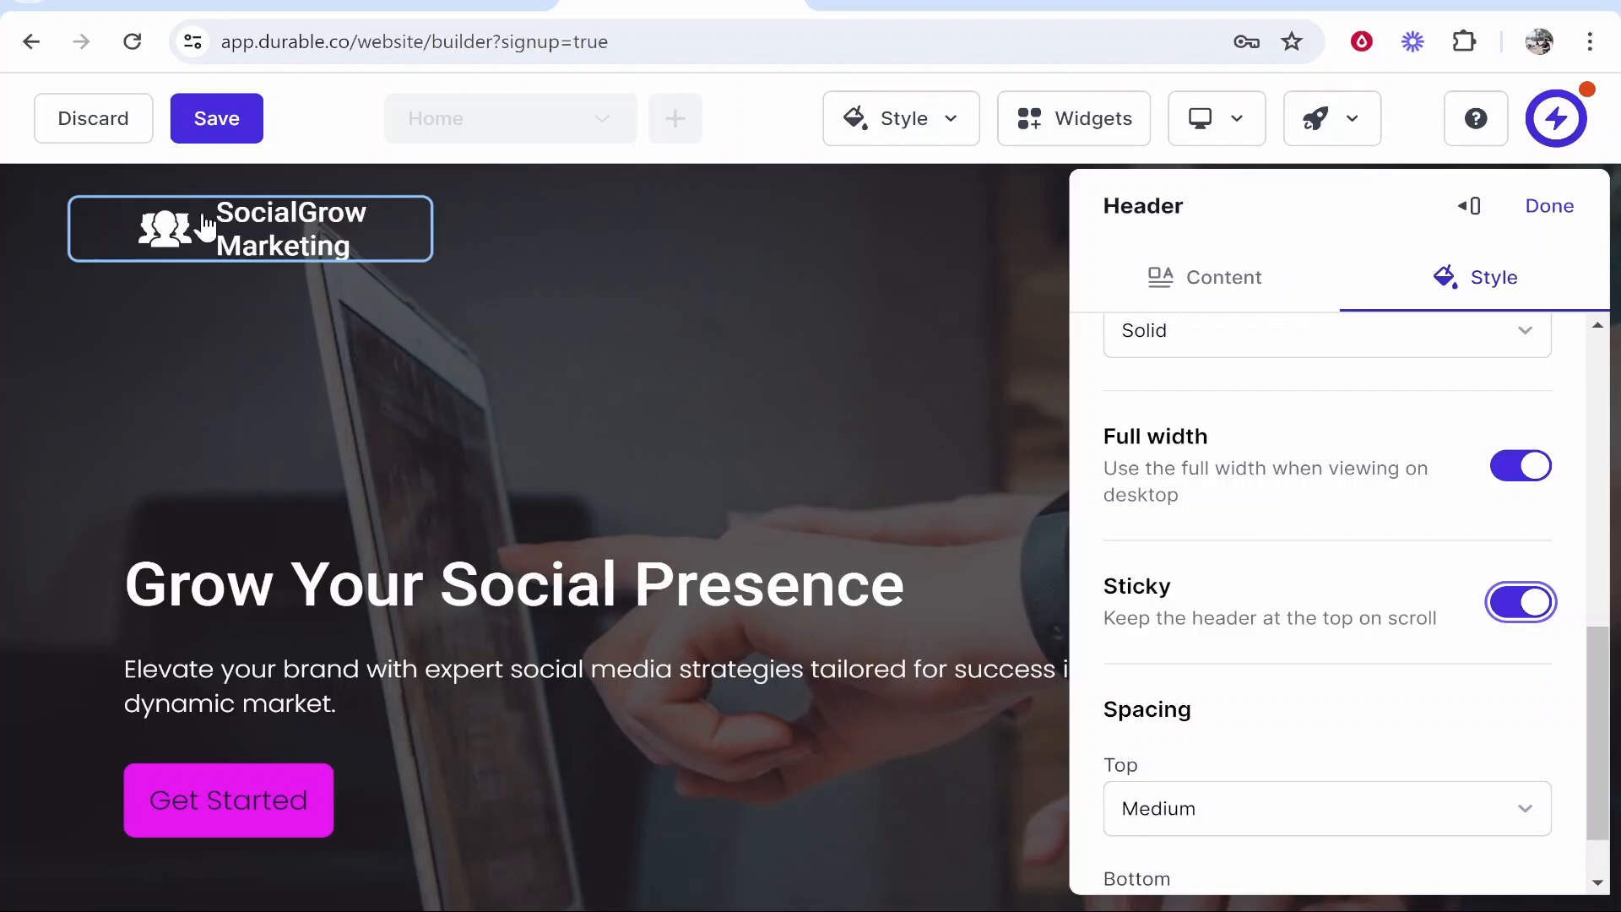
scroll(1229, 685, "down", 1)
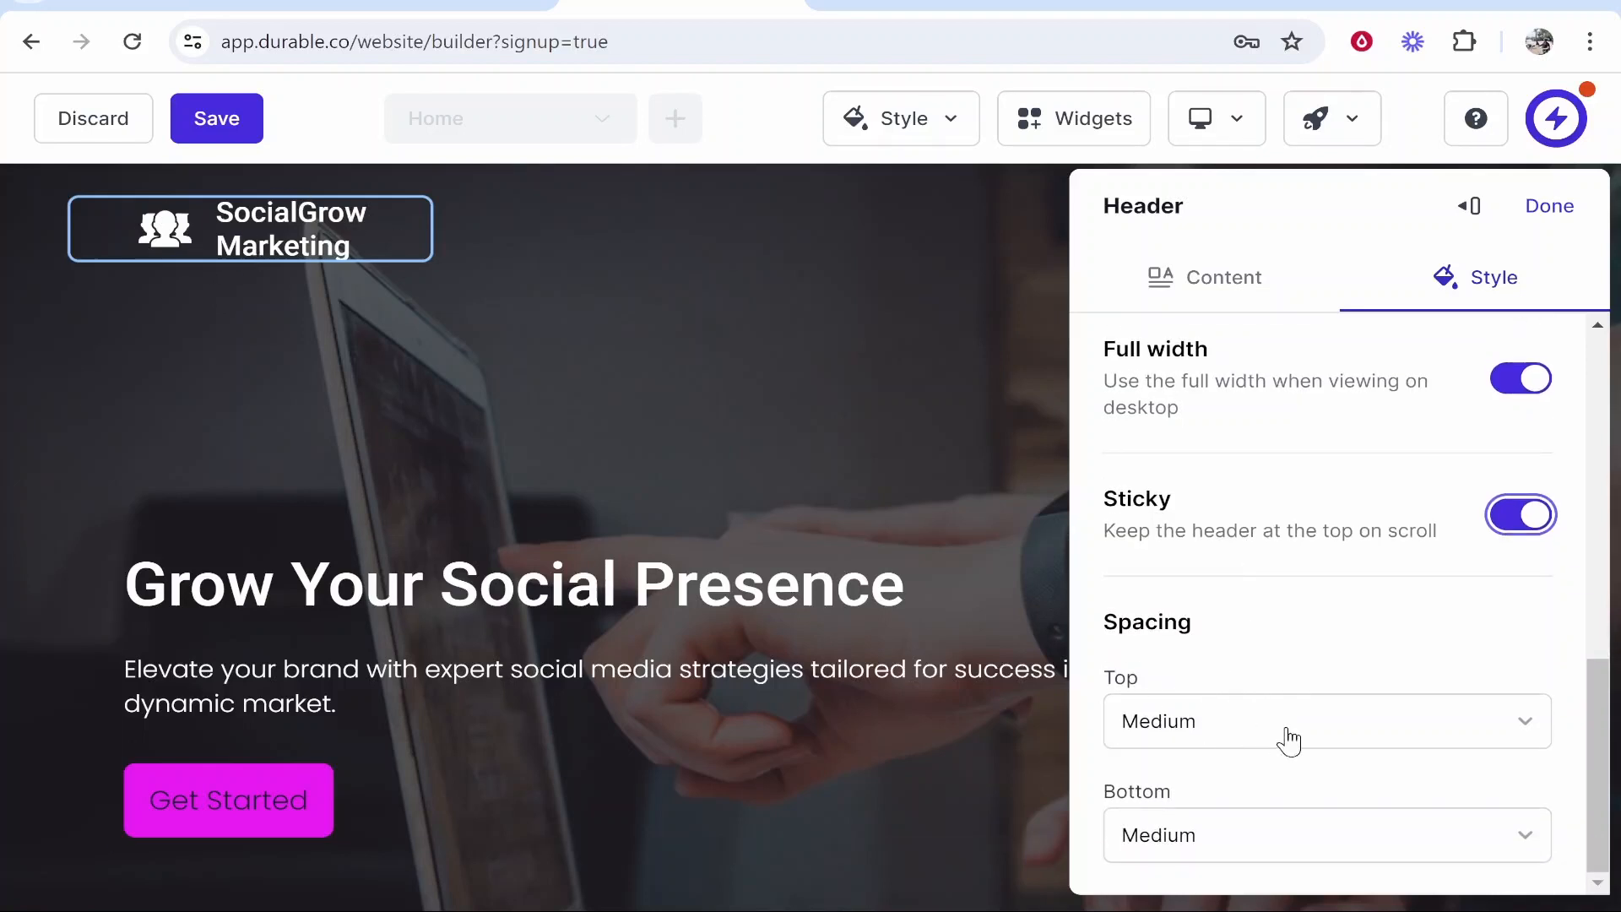
scroll(1289, 741, "up", 10)
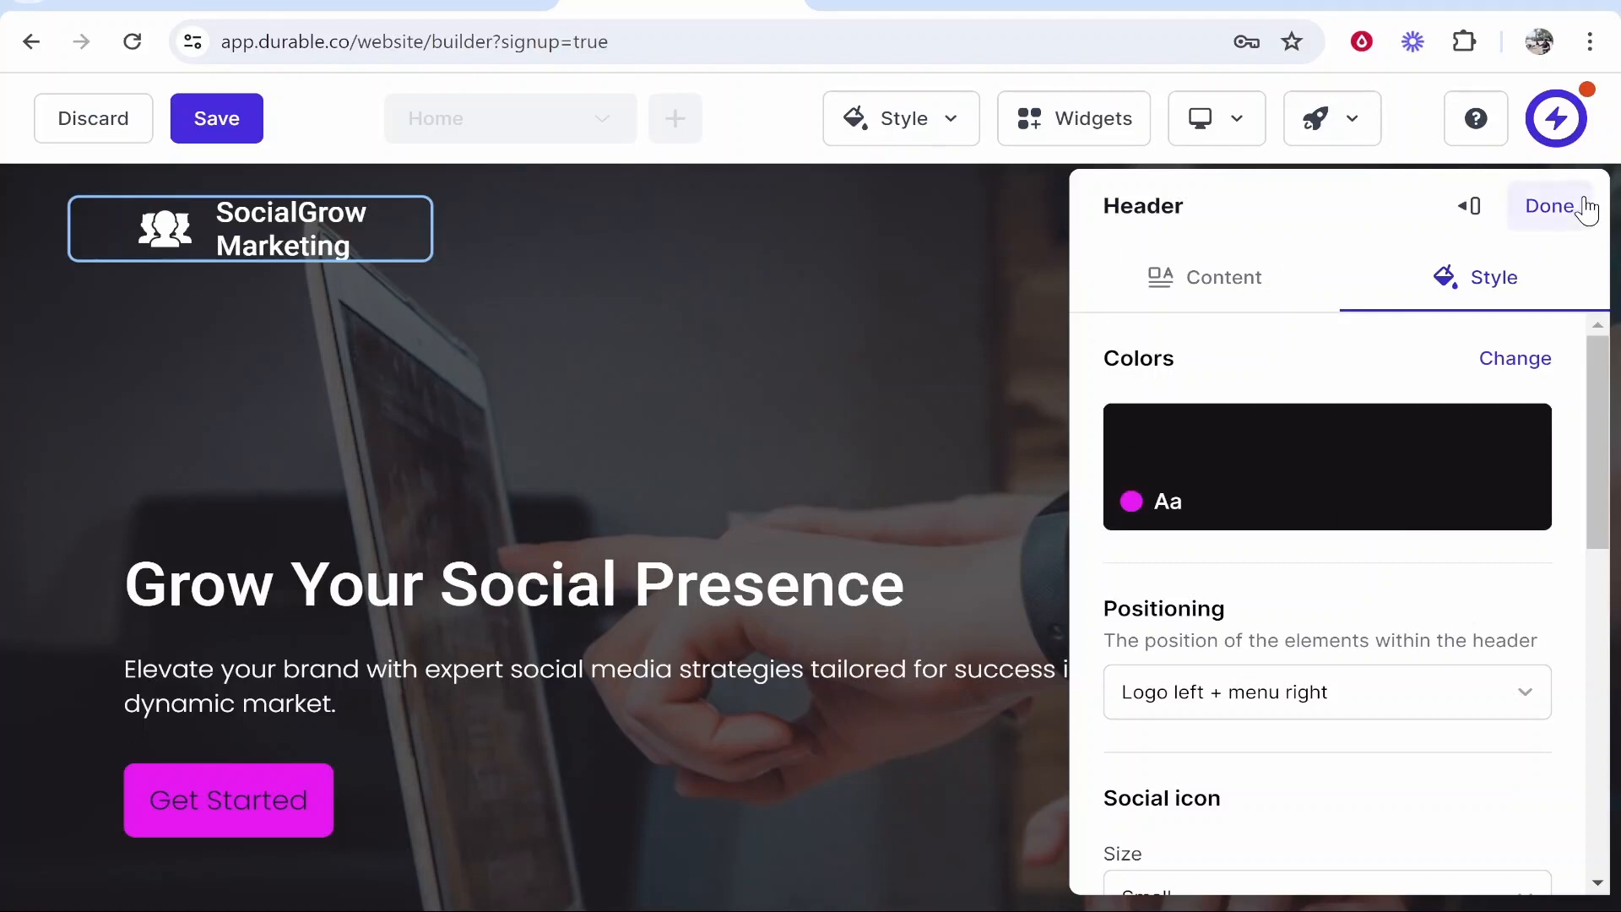
left_click(1558, 206)
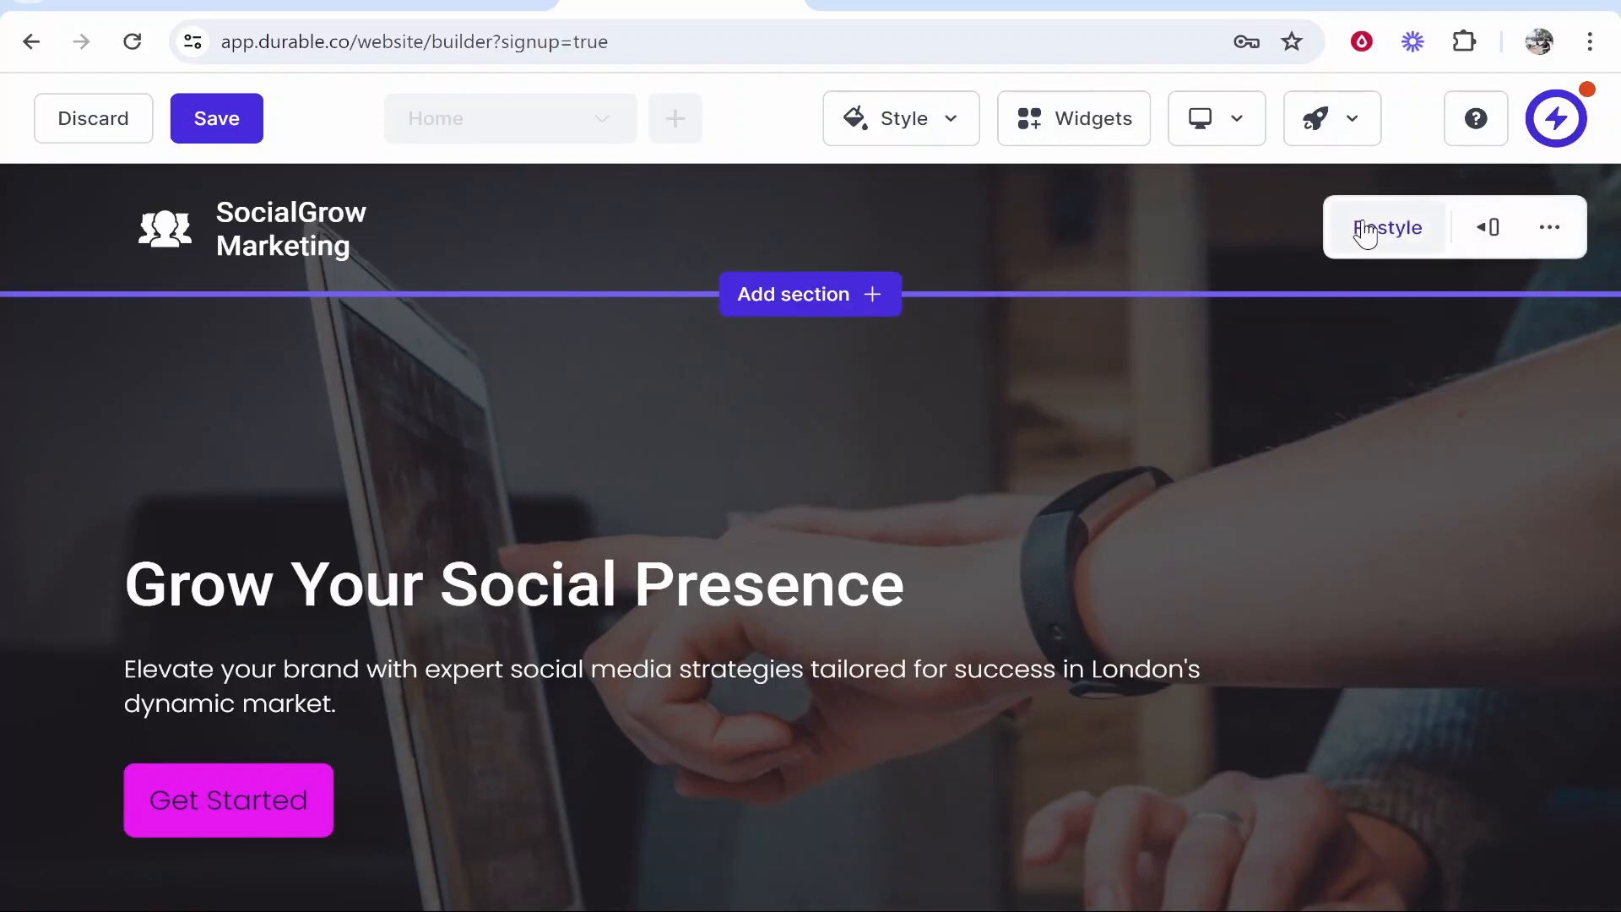
- Open the banner section for editing and regenerate its subtext with AI
scroll(734, 498, "down", 2)
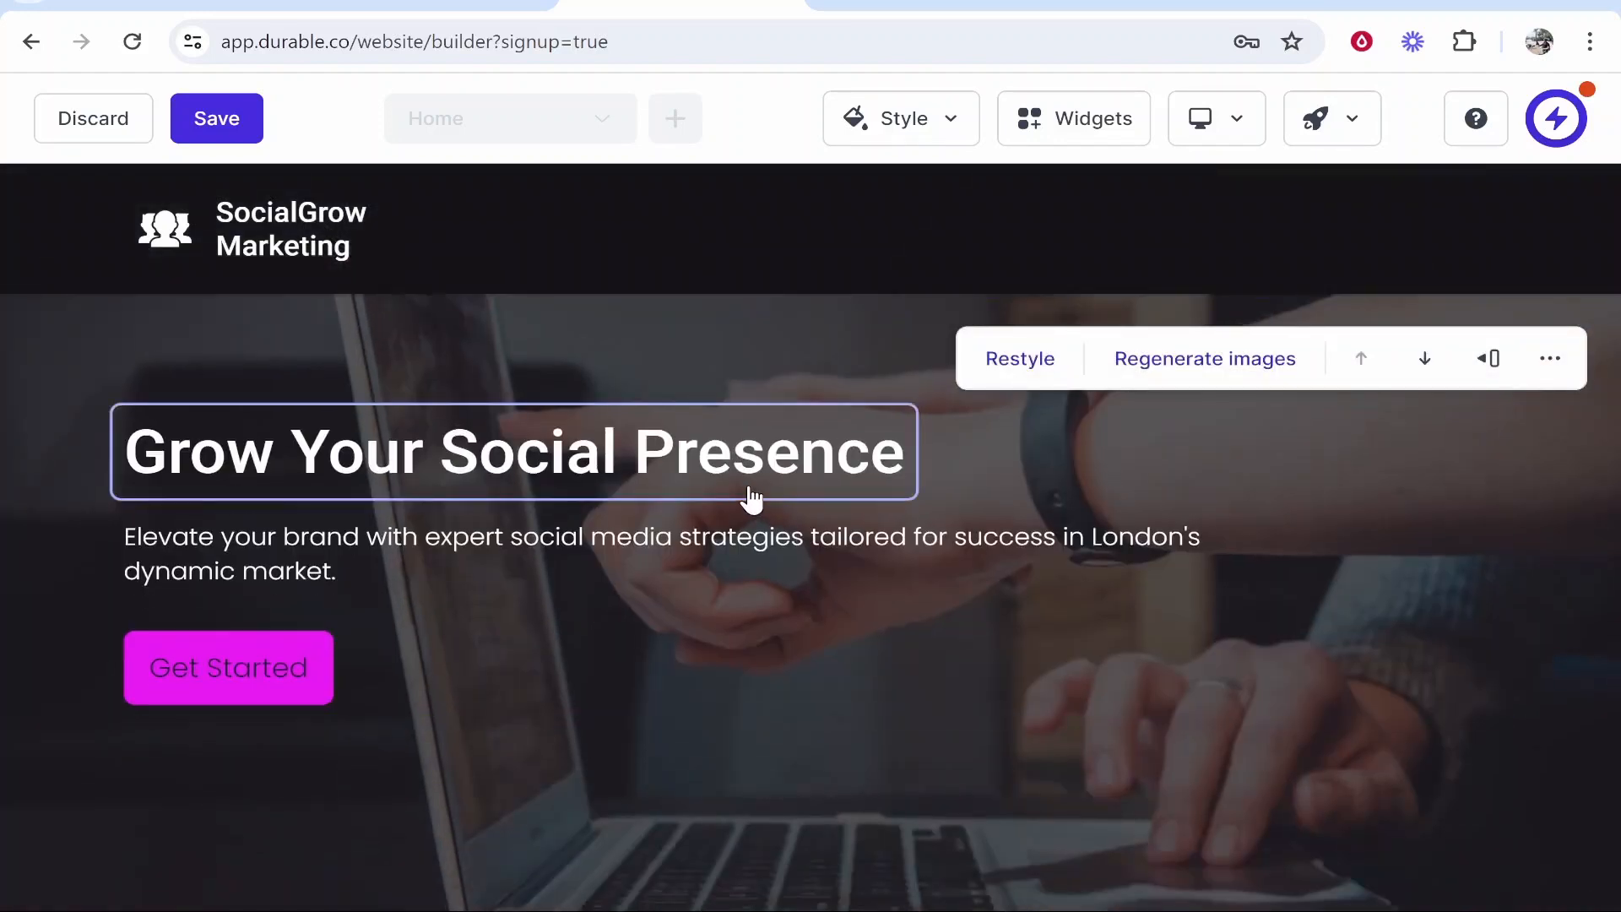
double_click(518, 486)
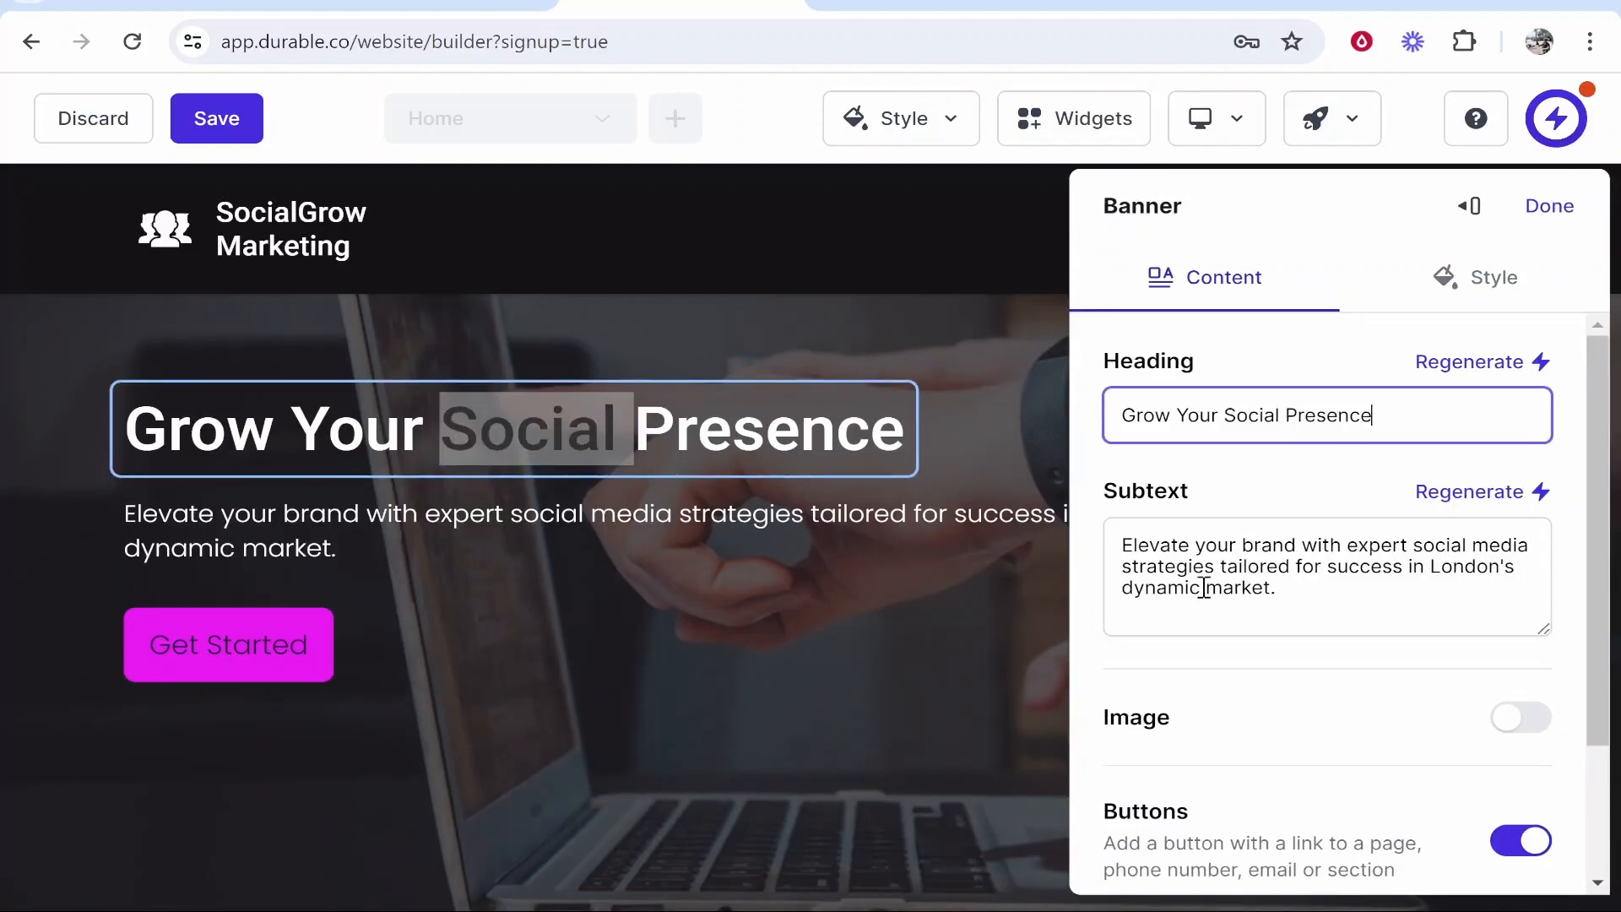
left_click(1488, 498)
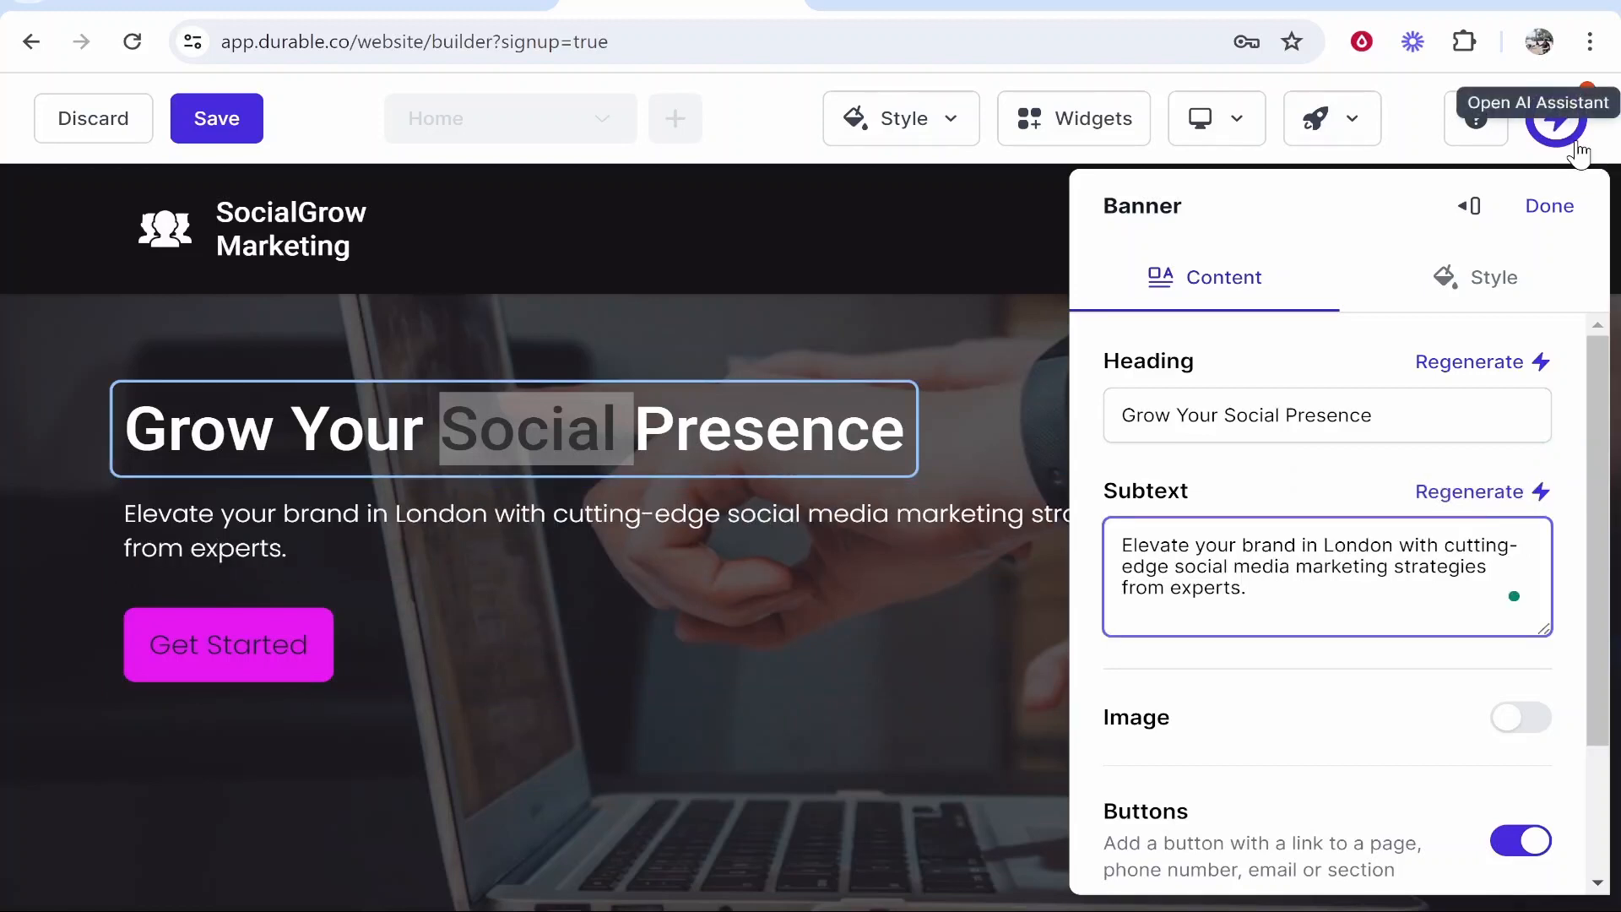
- Change the banner's Get Started button to a Page link that leads to Home
scroll(1411, 536, "down", 2)
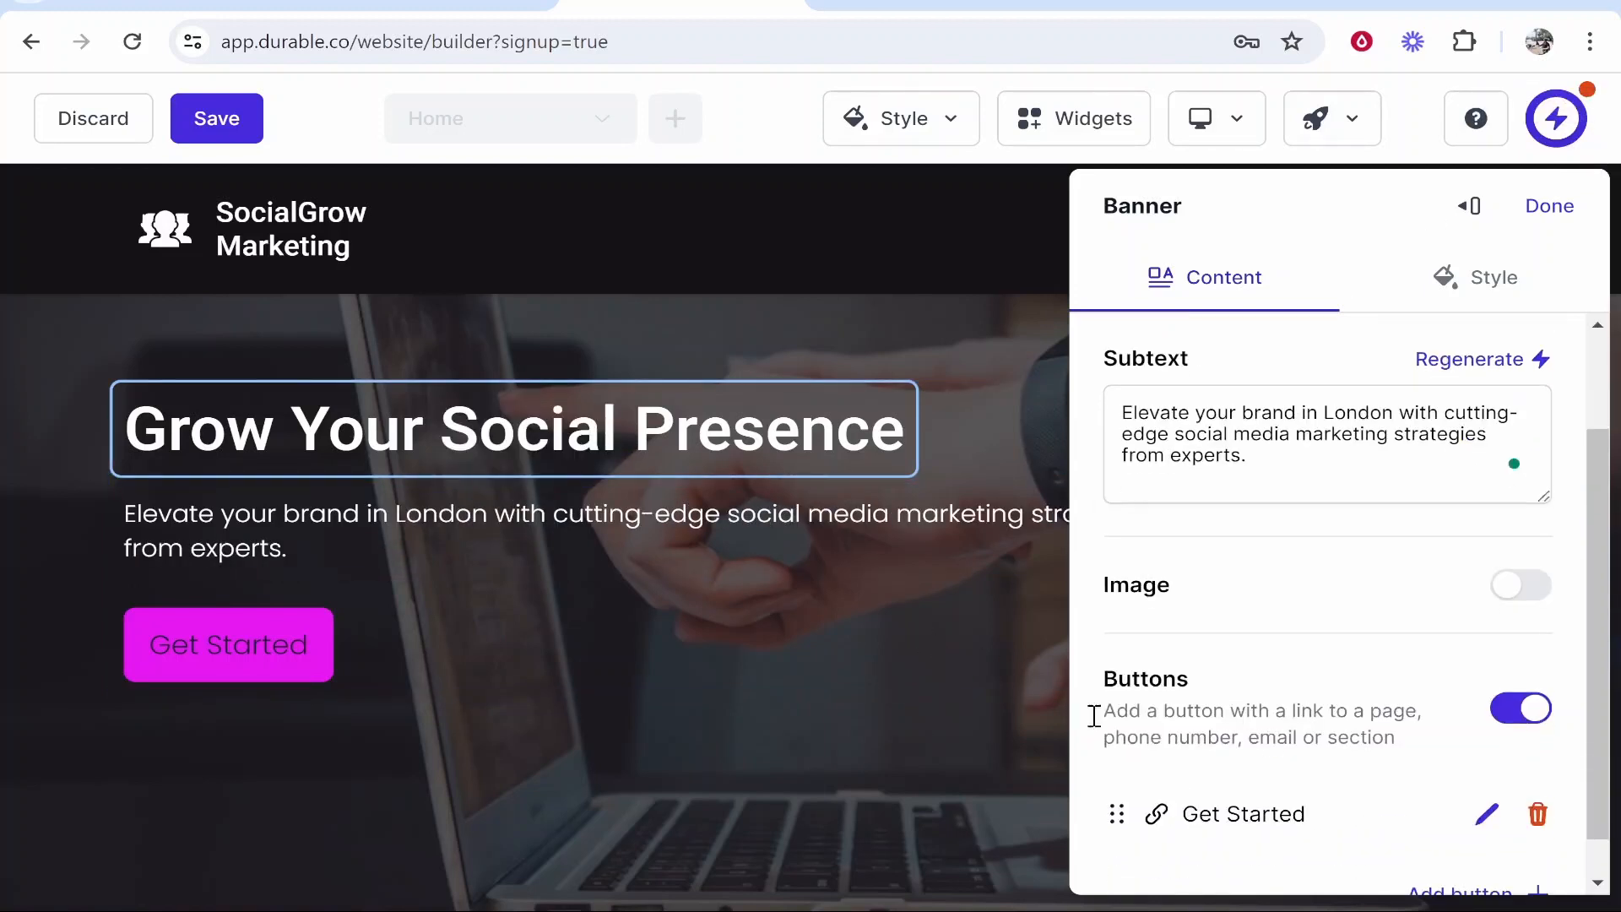
left_click(219, 658)
left_click(1191, 363)
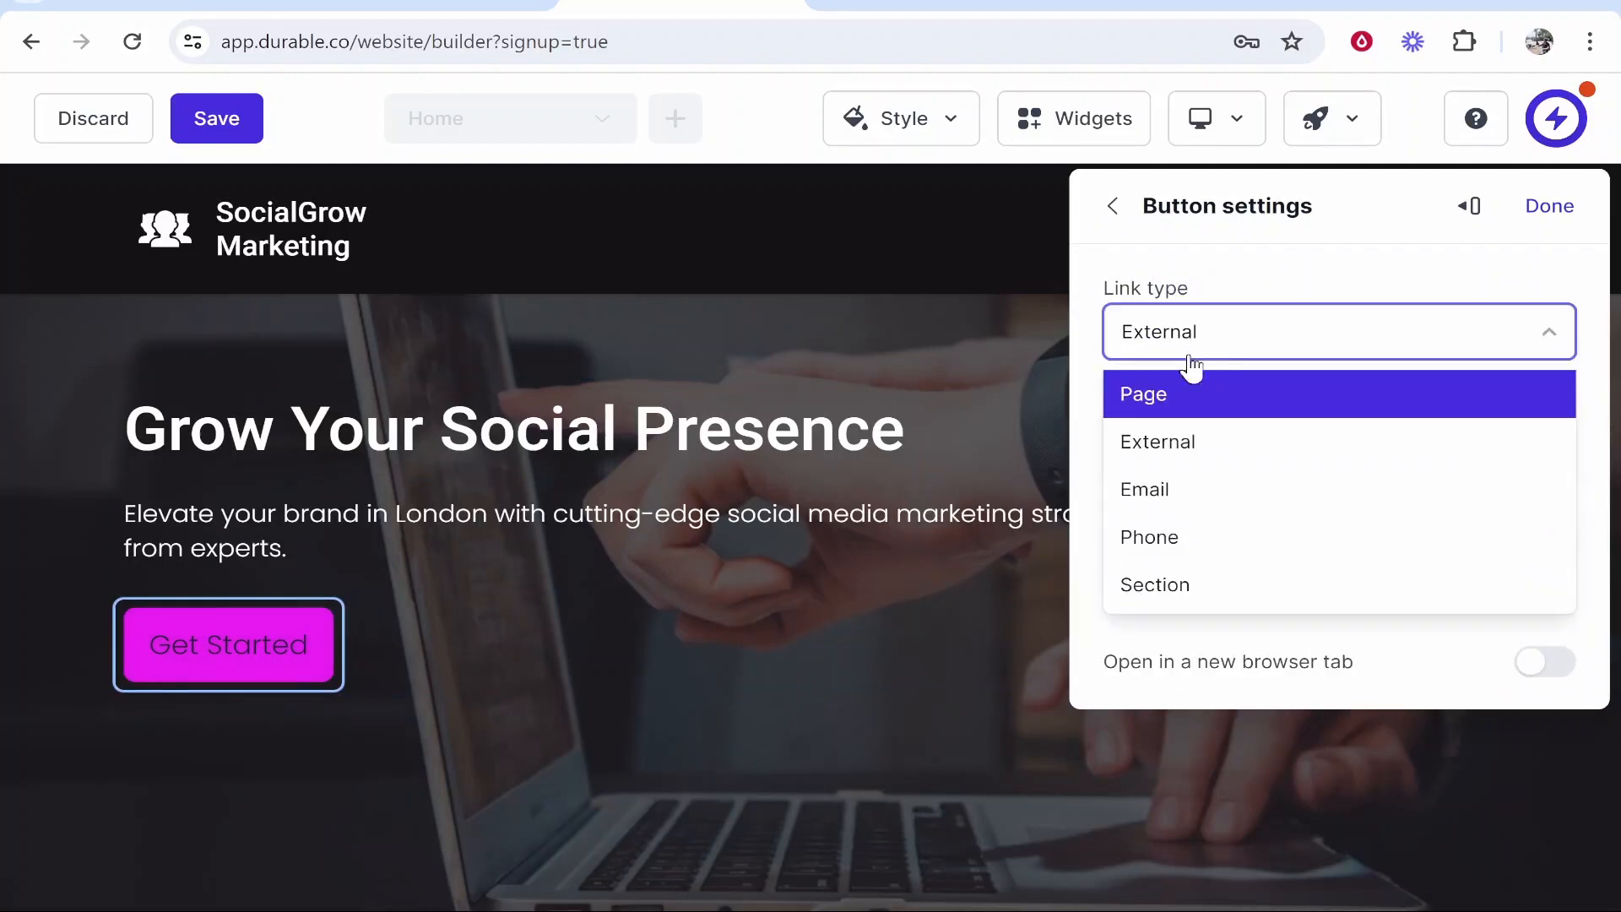
left_click(1153, 395)
left_click(1249, 572)
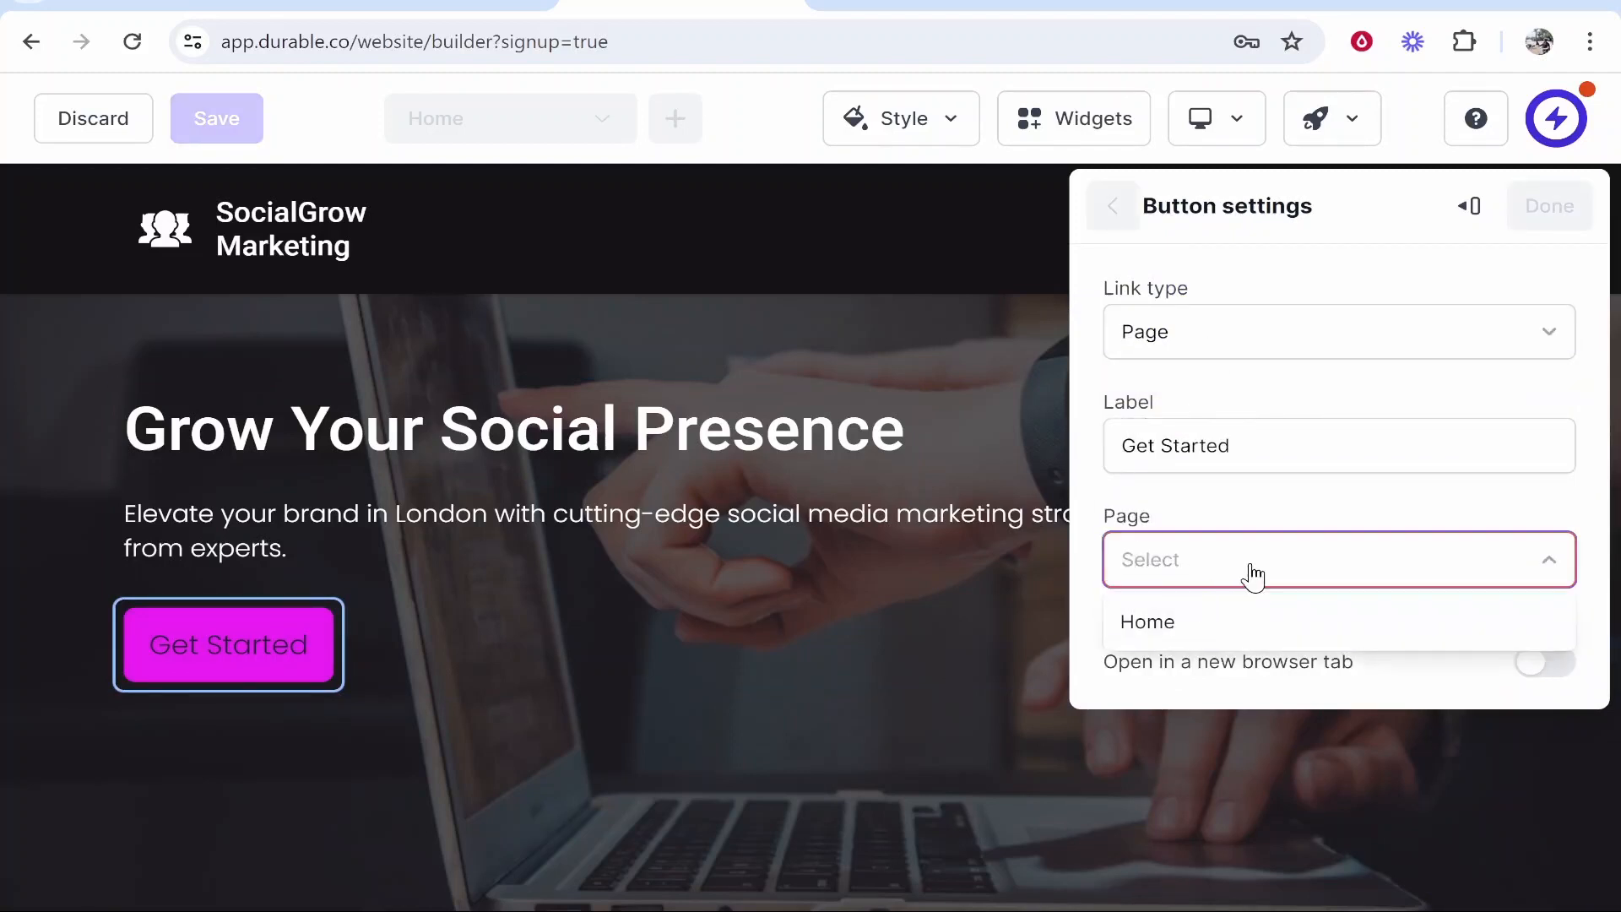
left_click(1183, 623)
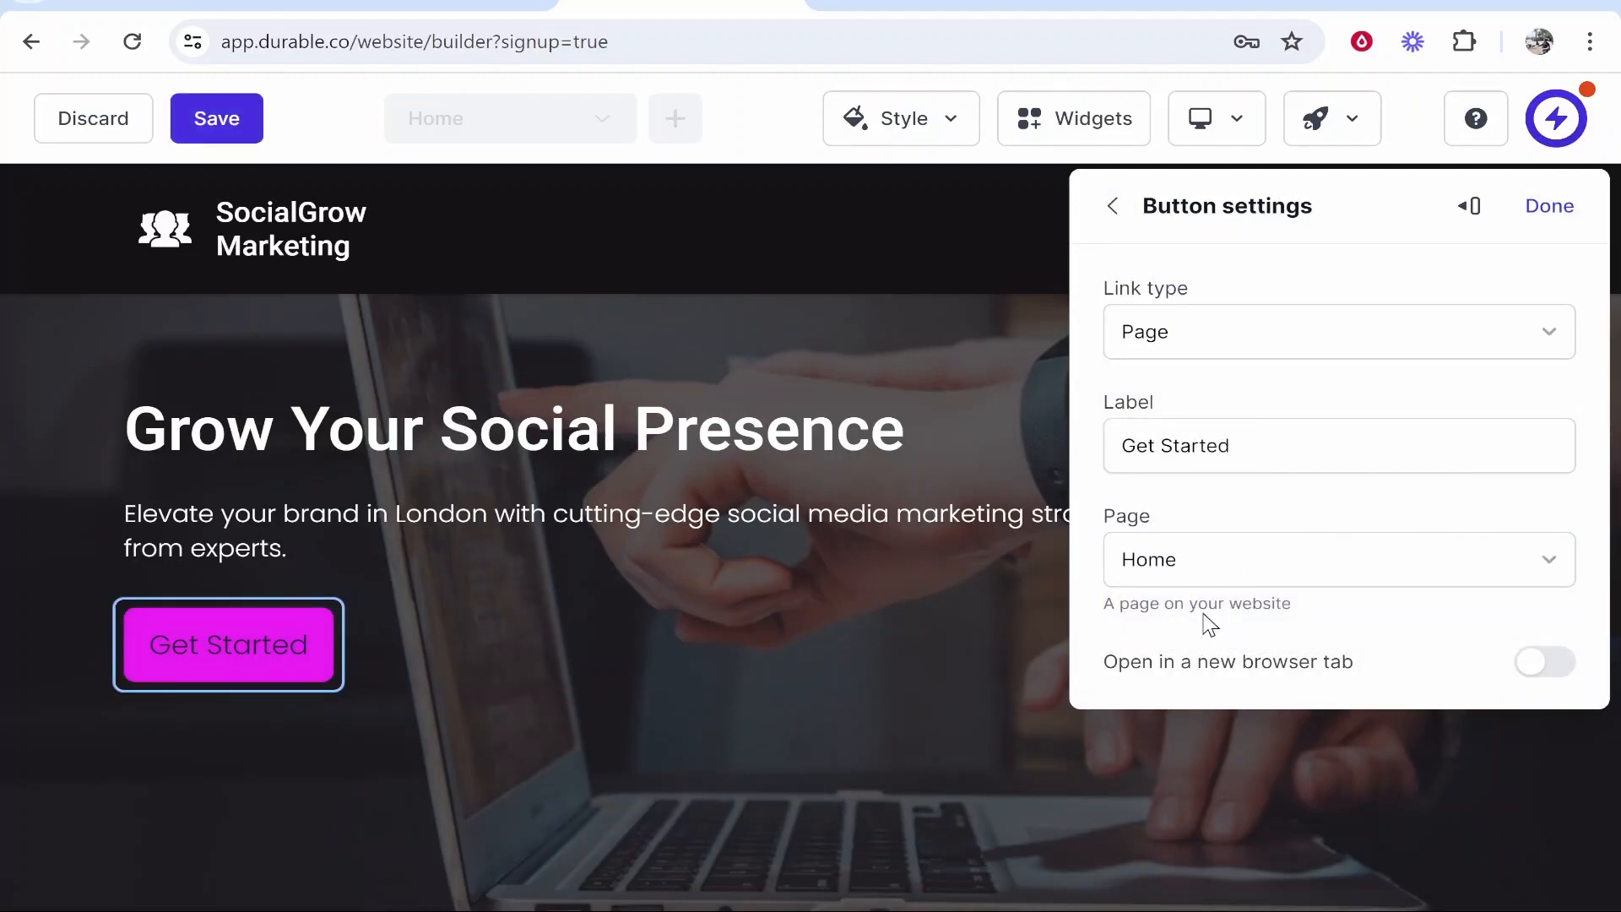
- Delete the Our clients section from the home page
scroll(1089, 541, "down", 8)
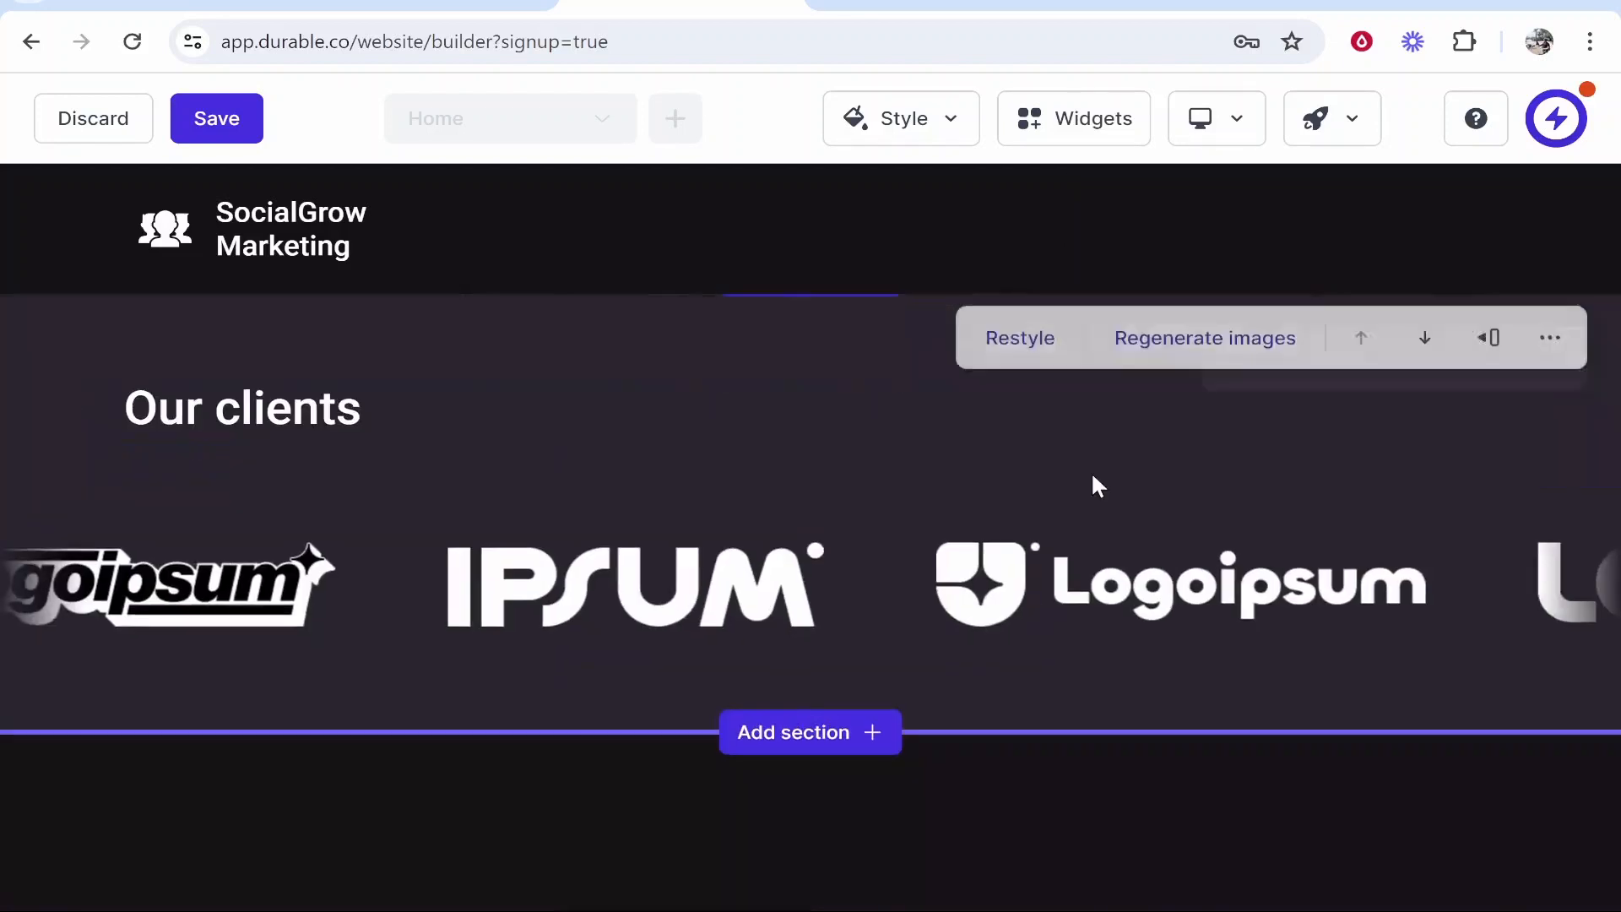
scroll(912, 640, "up", 2)
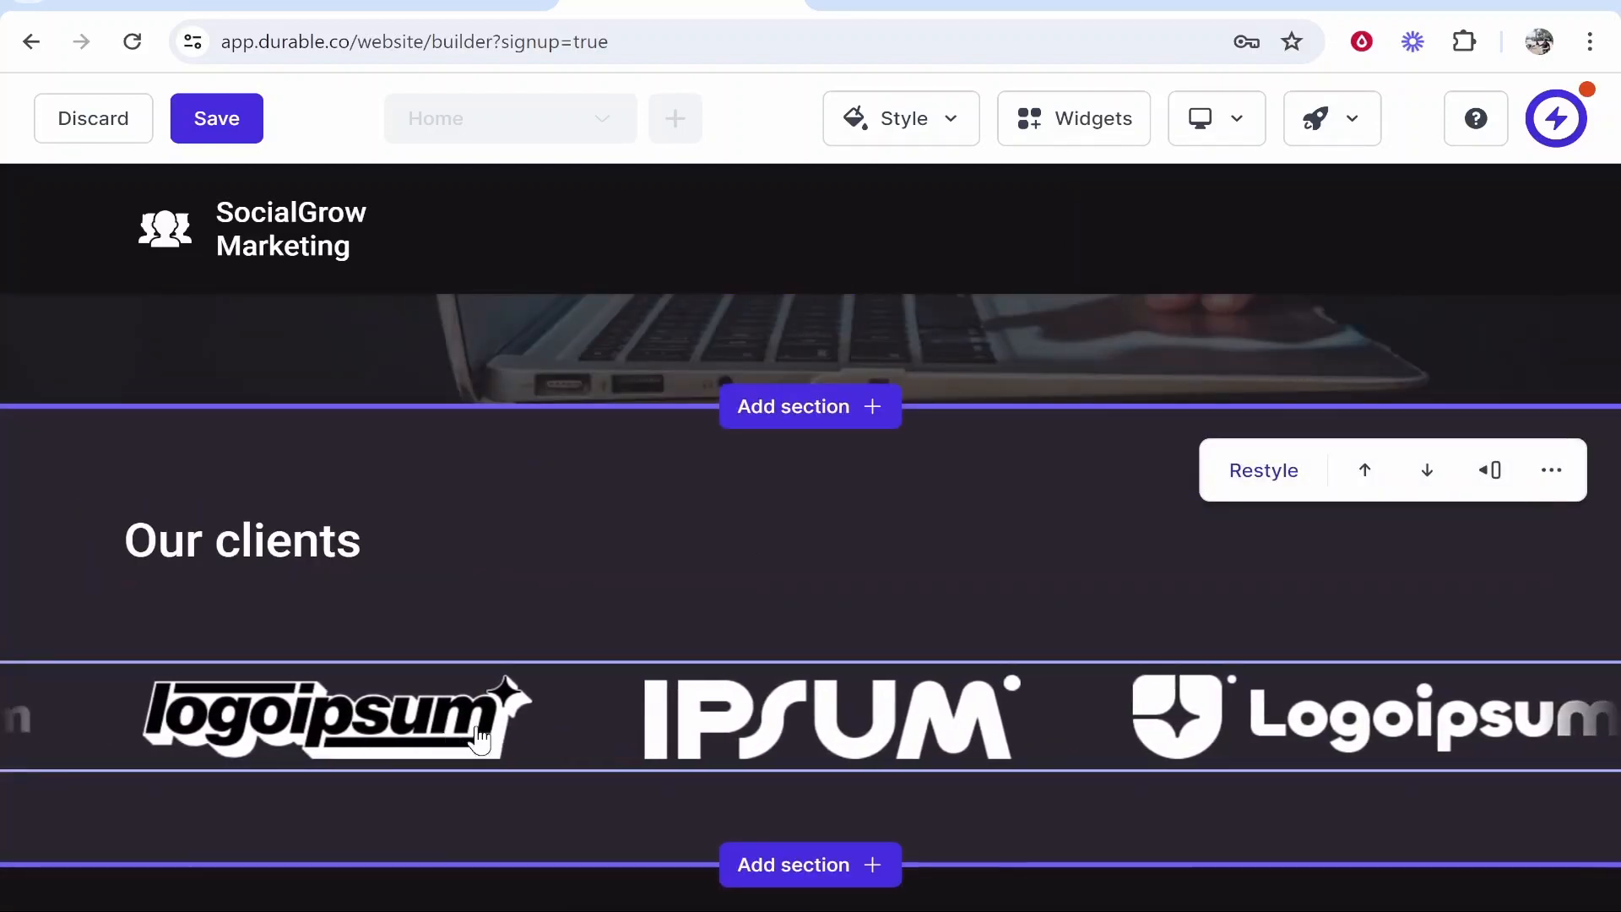
left_click(1552, 470)
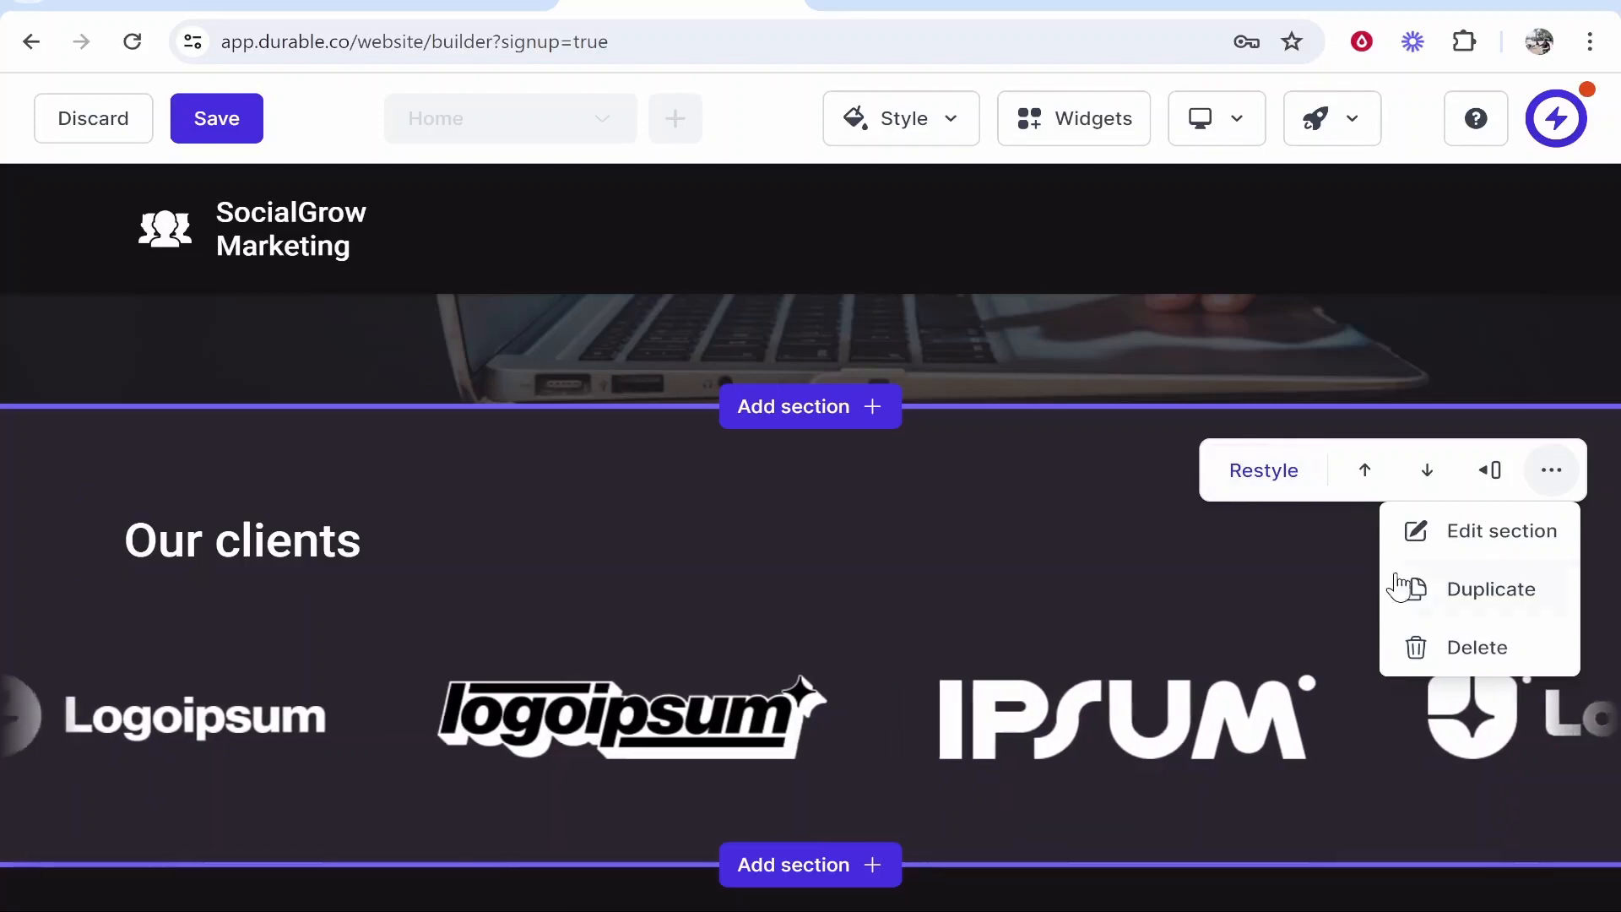
left_click(1474, 647)
left_click(1042, 544)
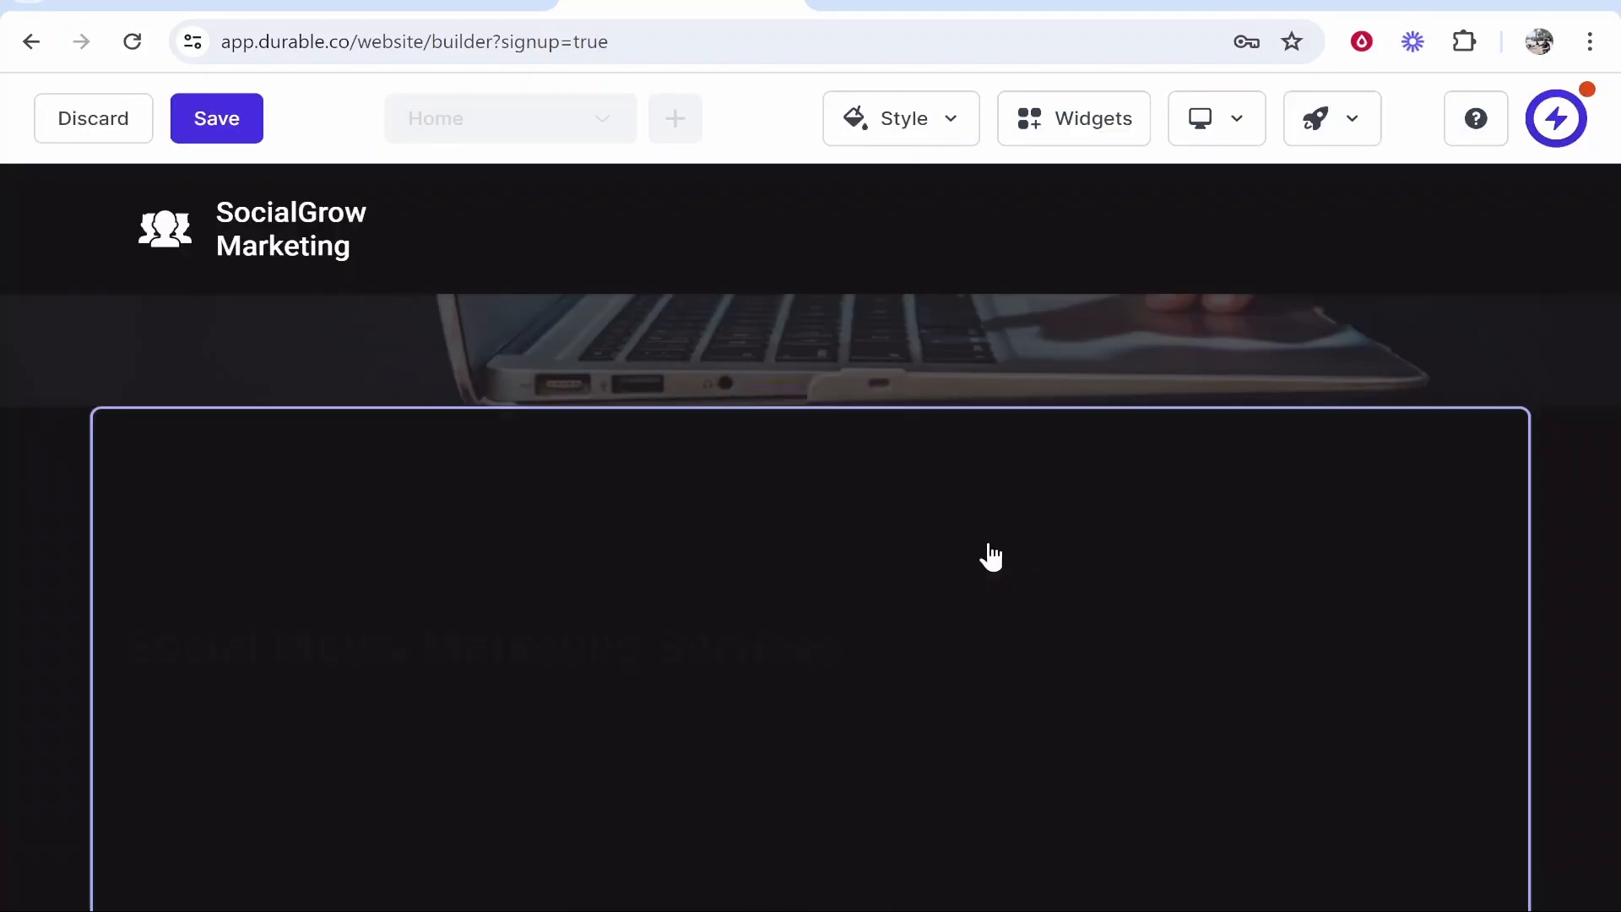
scroll(908, 550, "up", 5)
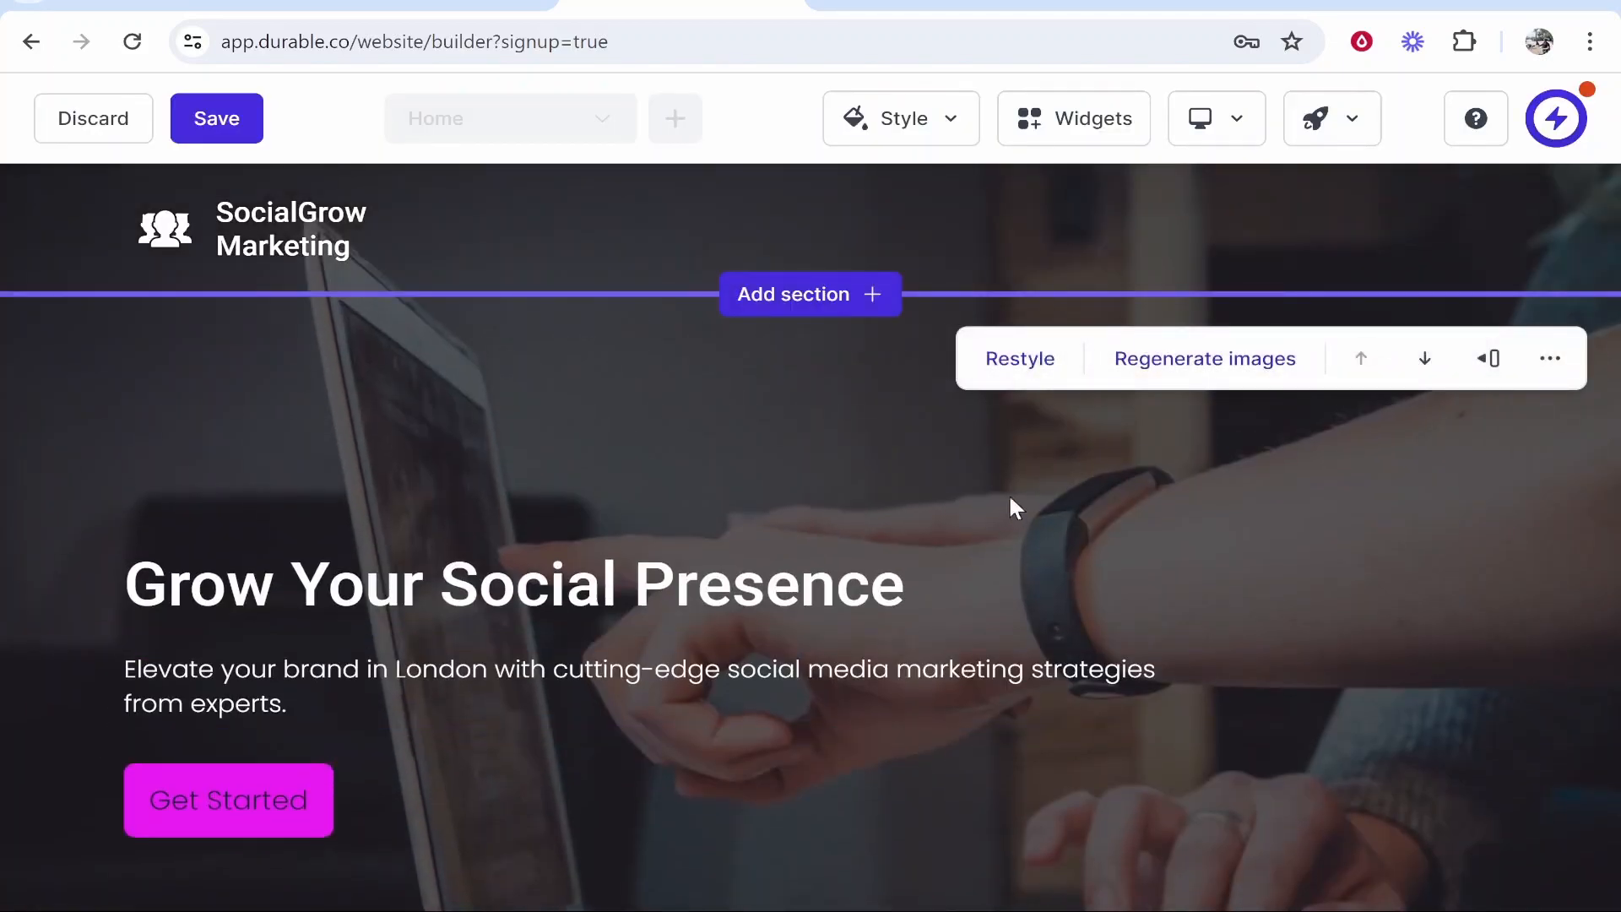
- Add a Quote/testimonial section directly below the home page banner and restyle it
scroll(793, 523, "down", 6)
left_click(854, 563)
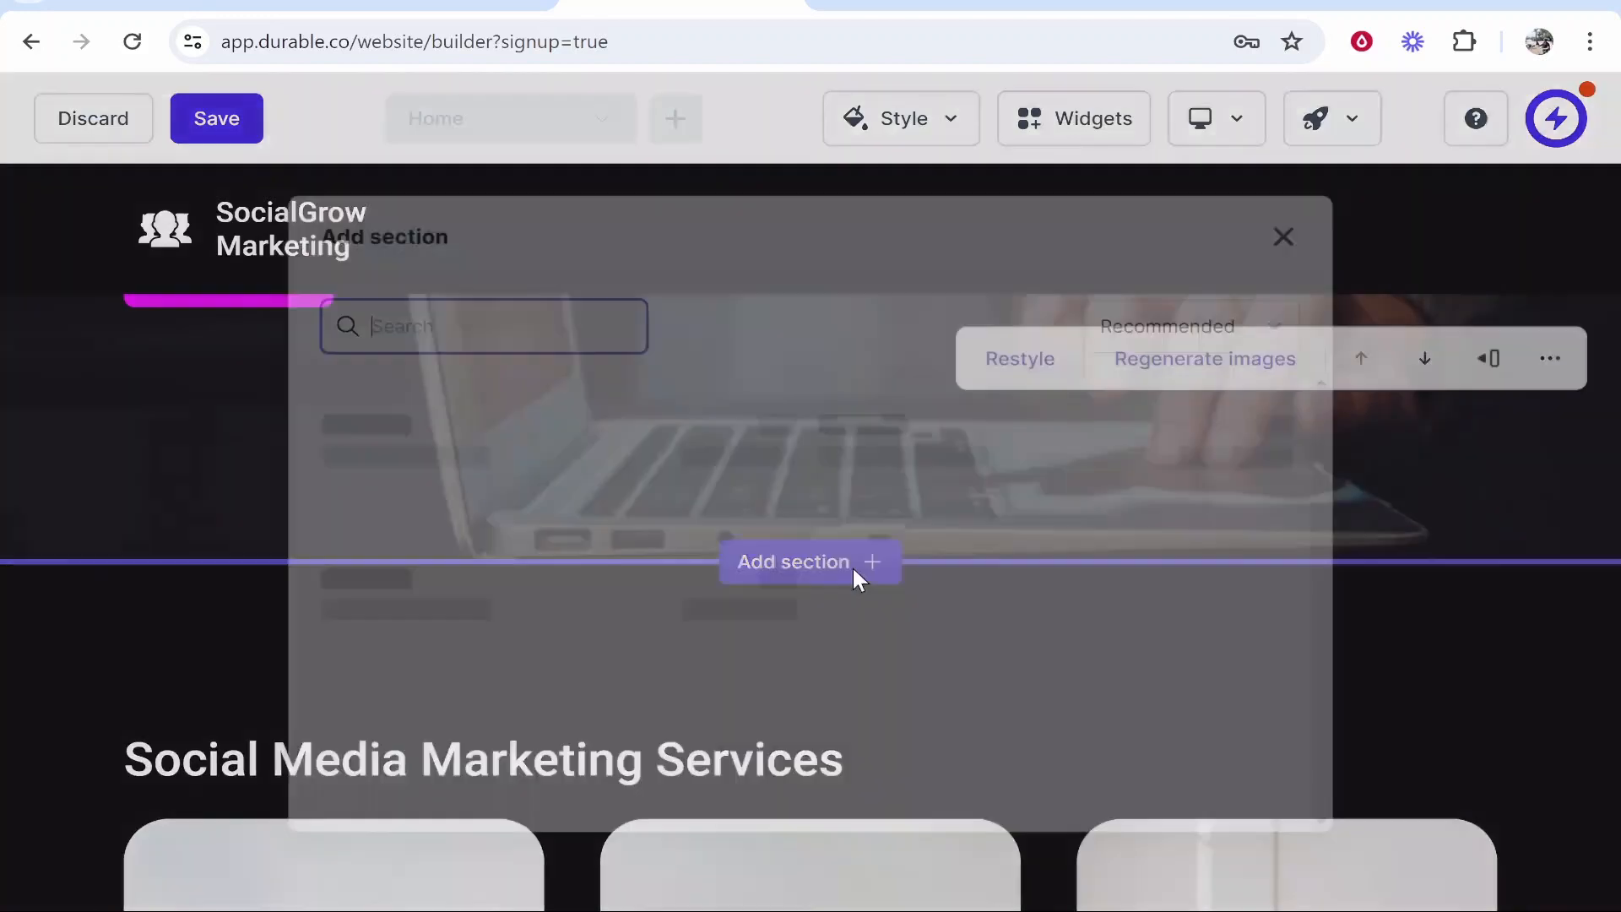
scroll(904, 518, "down", 3)
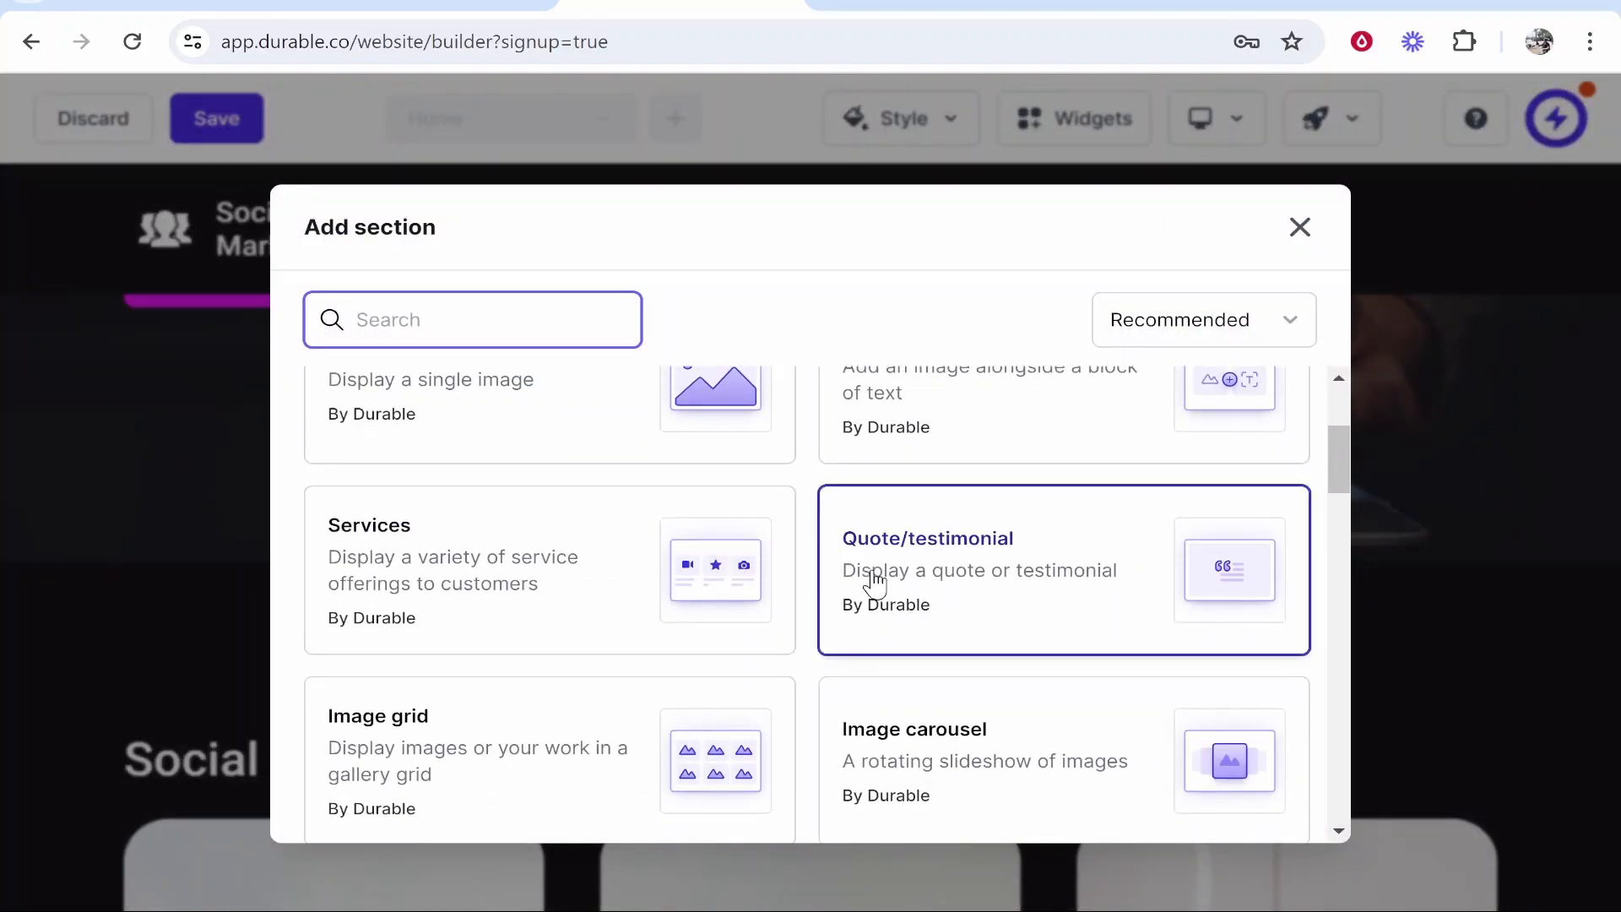
left_click(977, 582)
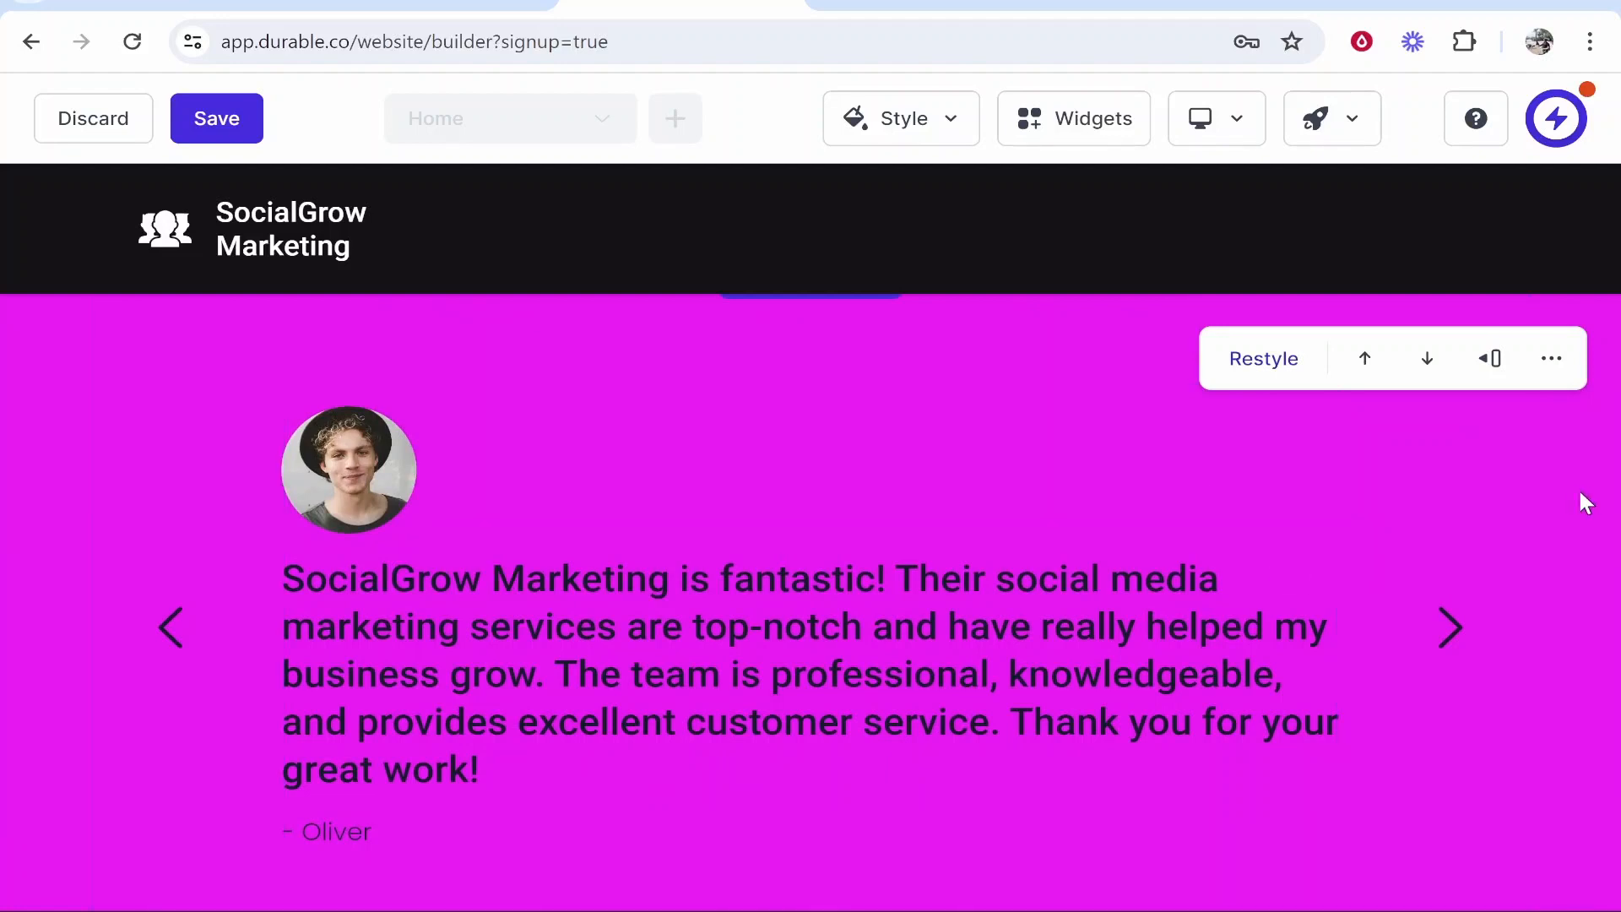
left_click(1241, 380)
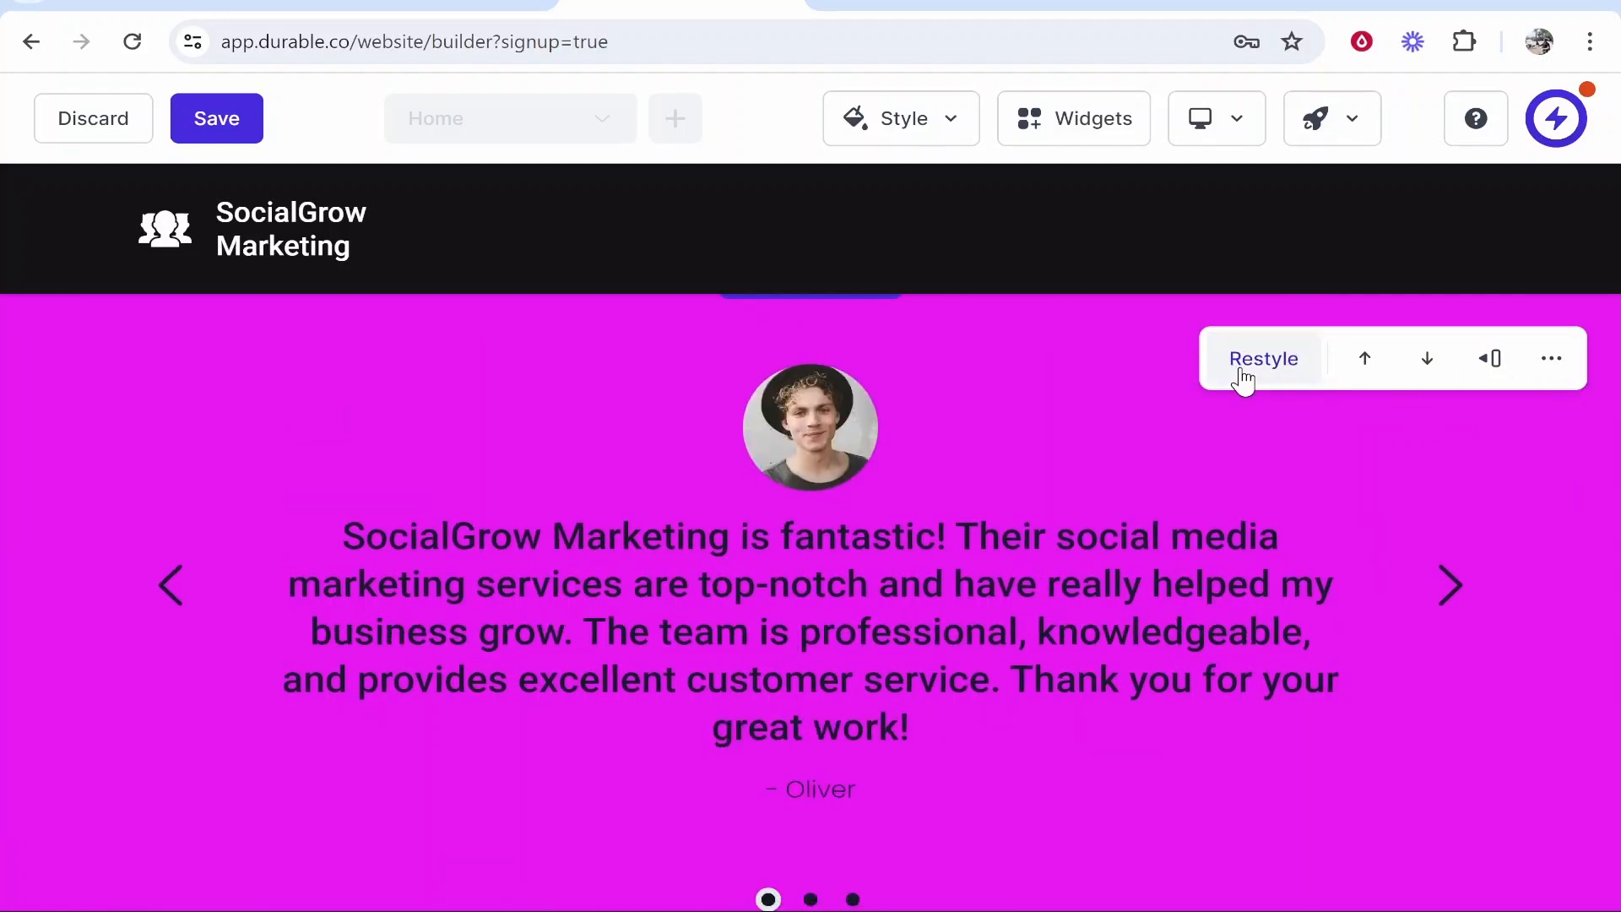
left_click(1275, 380)
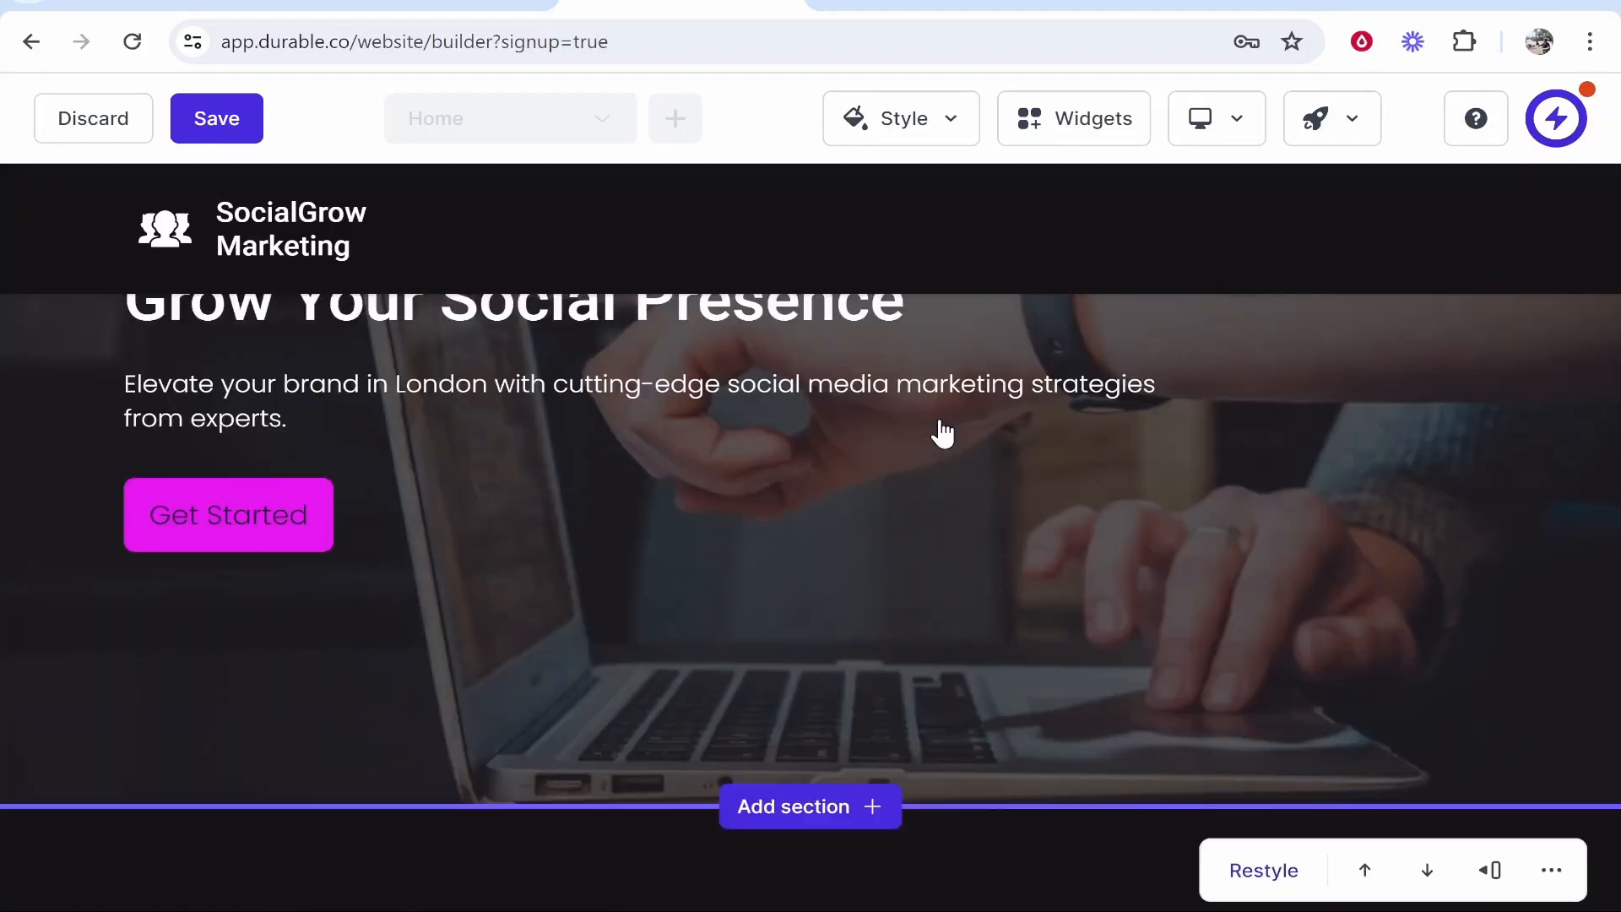
- Review the services, About us, image carousel and pricing table sections of the home page
scroll(709, 626, "down", 10)
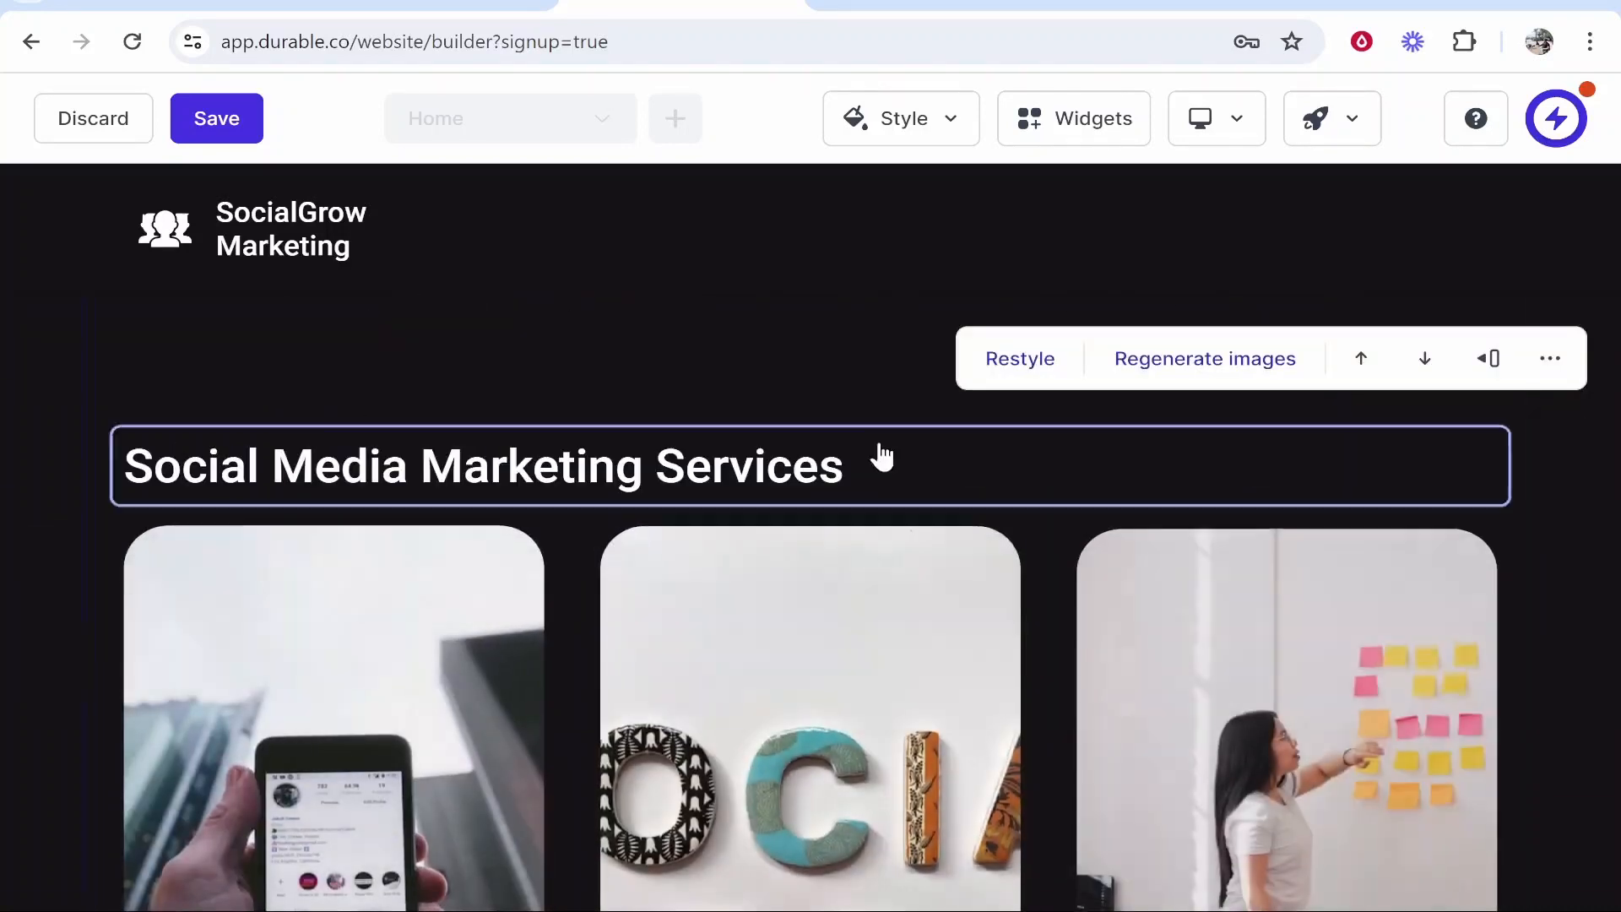
scroll(768, 321, "down", 10)
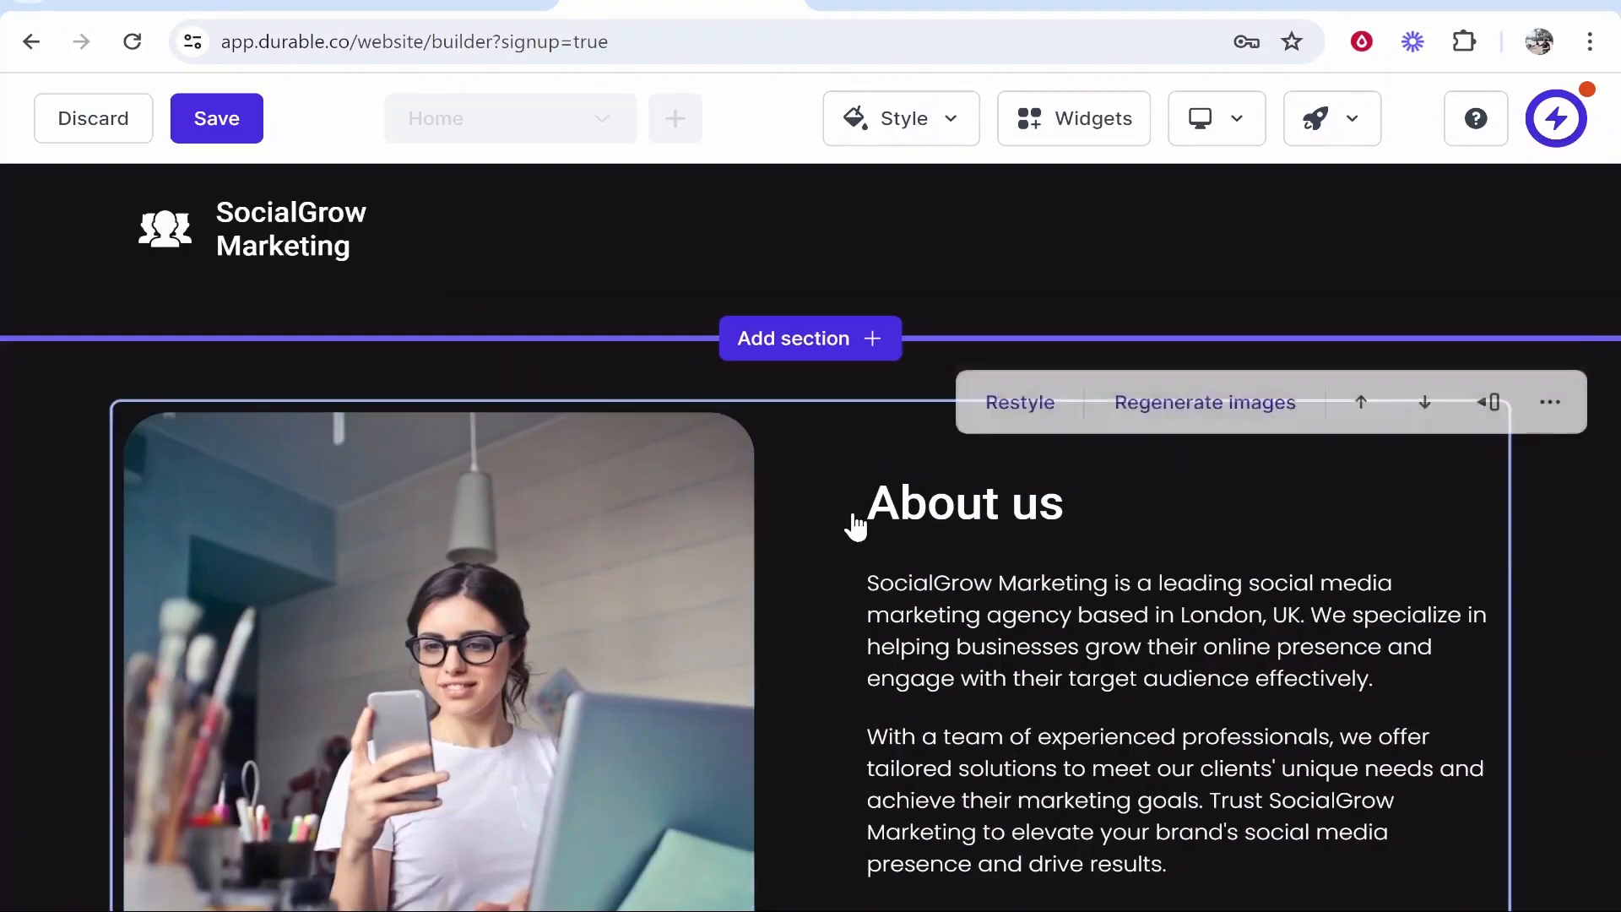
scroll(1087, 525, "down", 10)
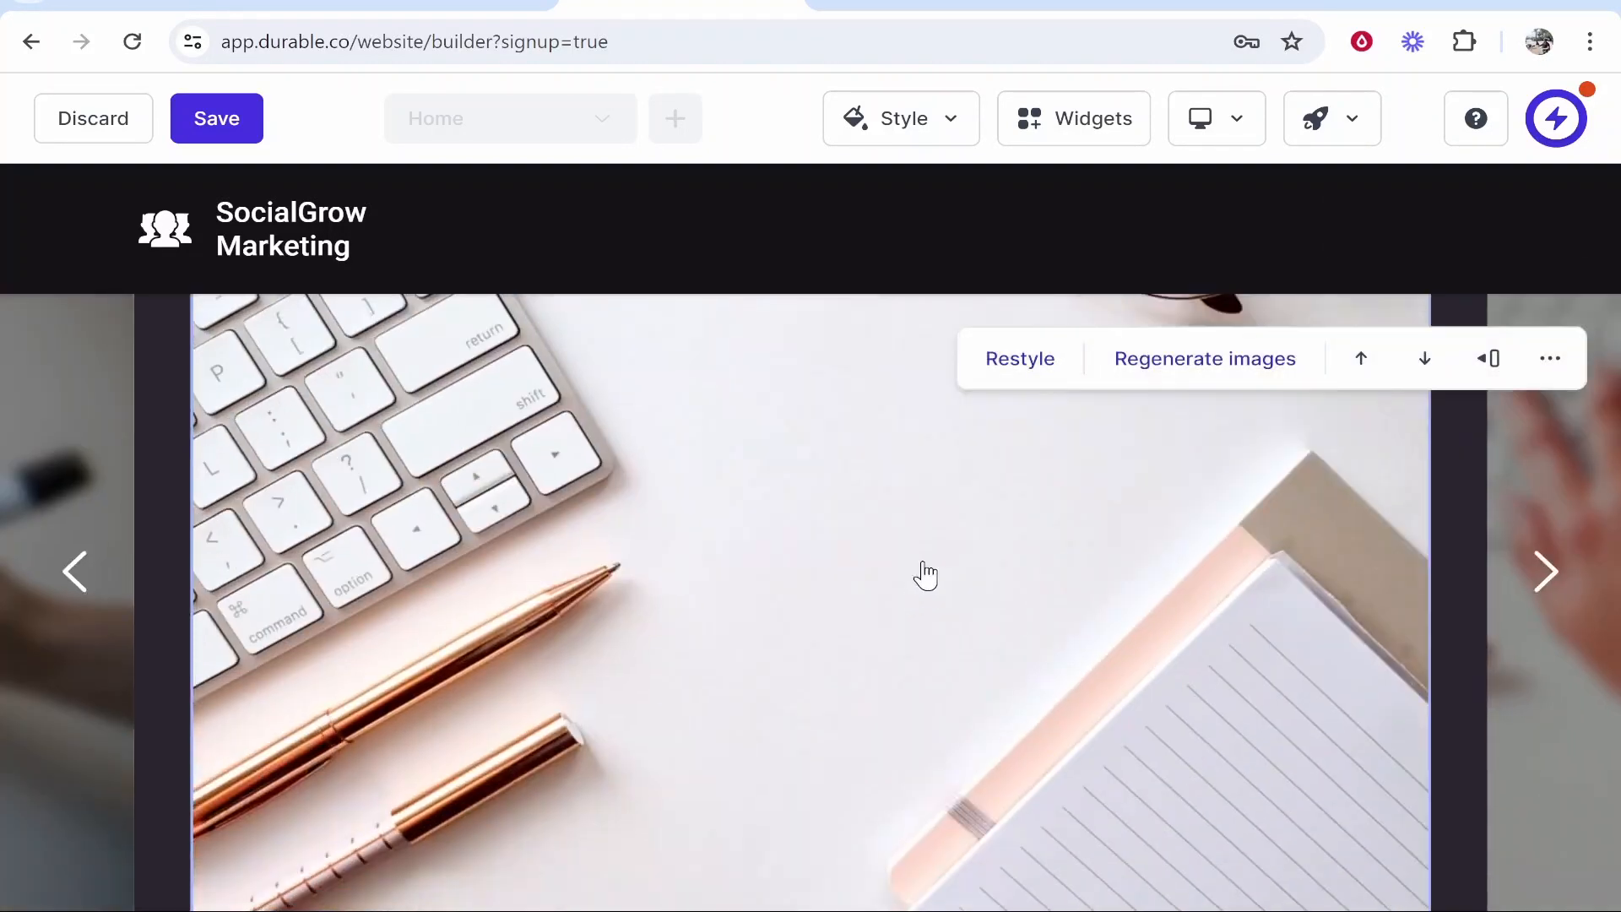
scroll(818, 329, "down", 3)
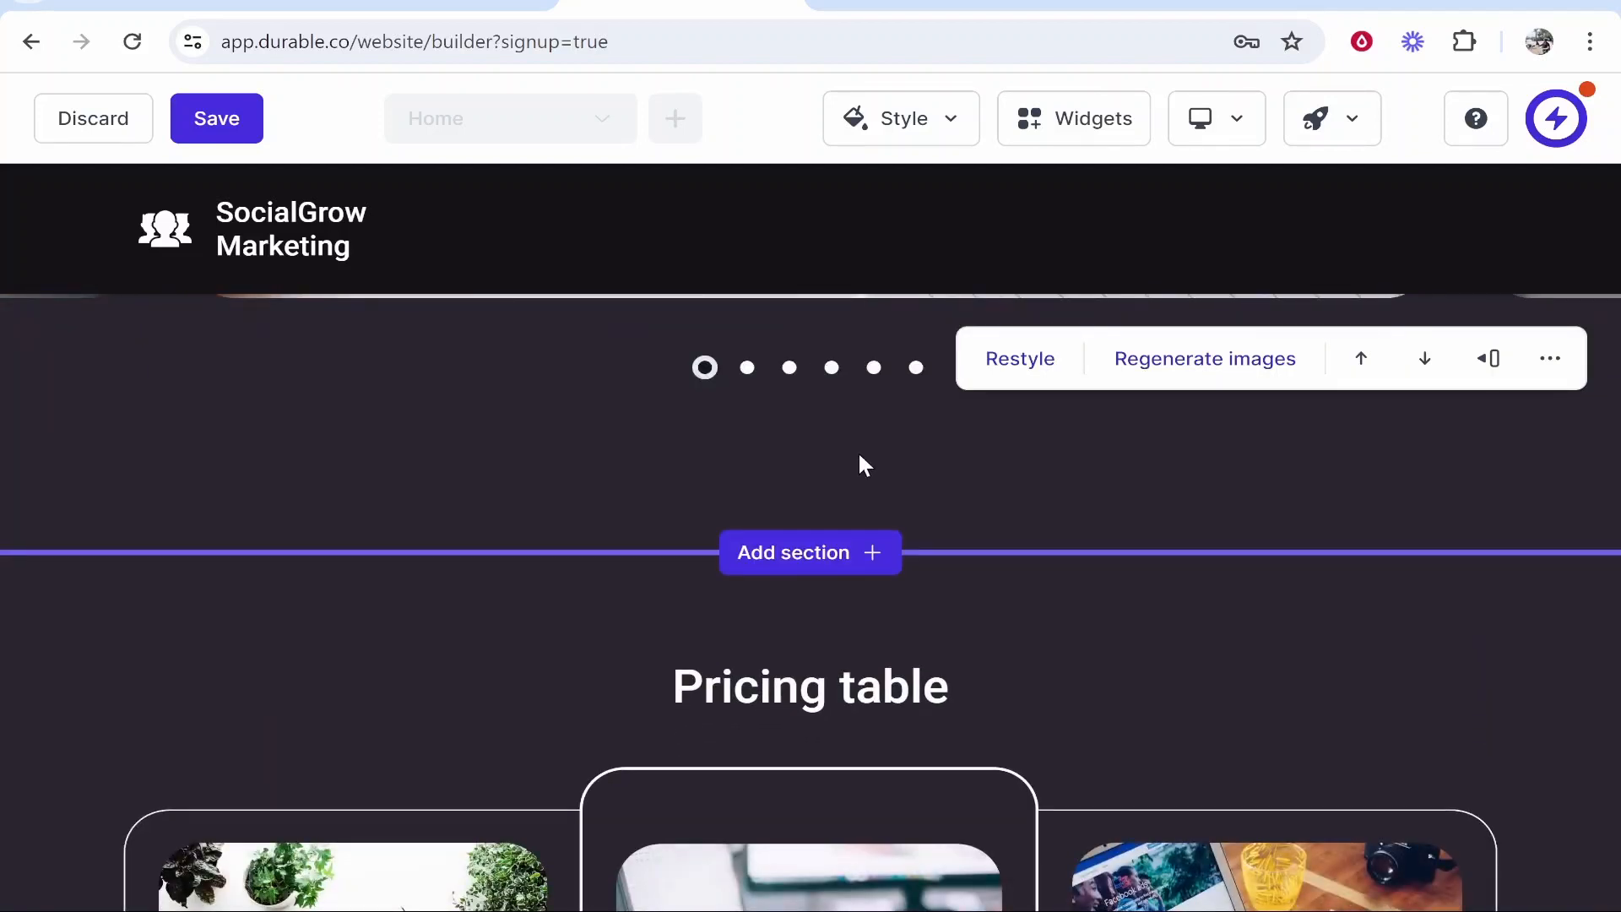
scroll(858, 449, "down", 1)
scroll(845, 470, "down", 5)
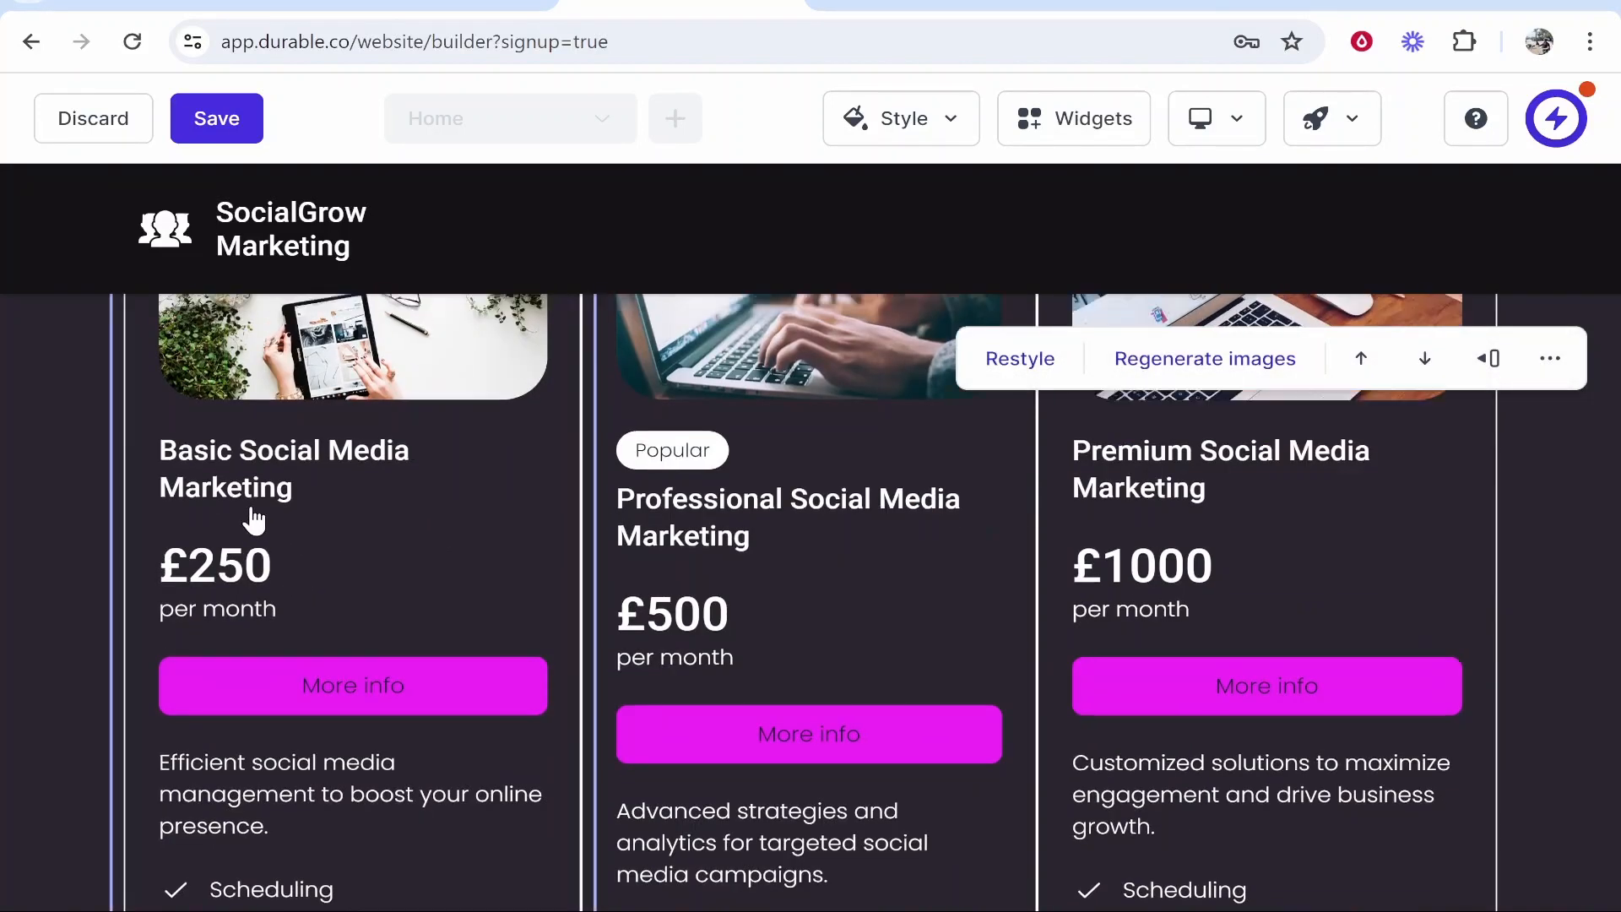
scroll(270, 541, "up", 3)
scroll(449, 532, "down", 2)
scroll(272, 456, "down", 2)
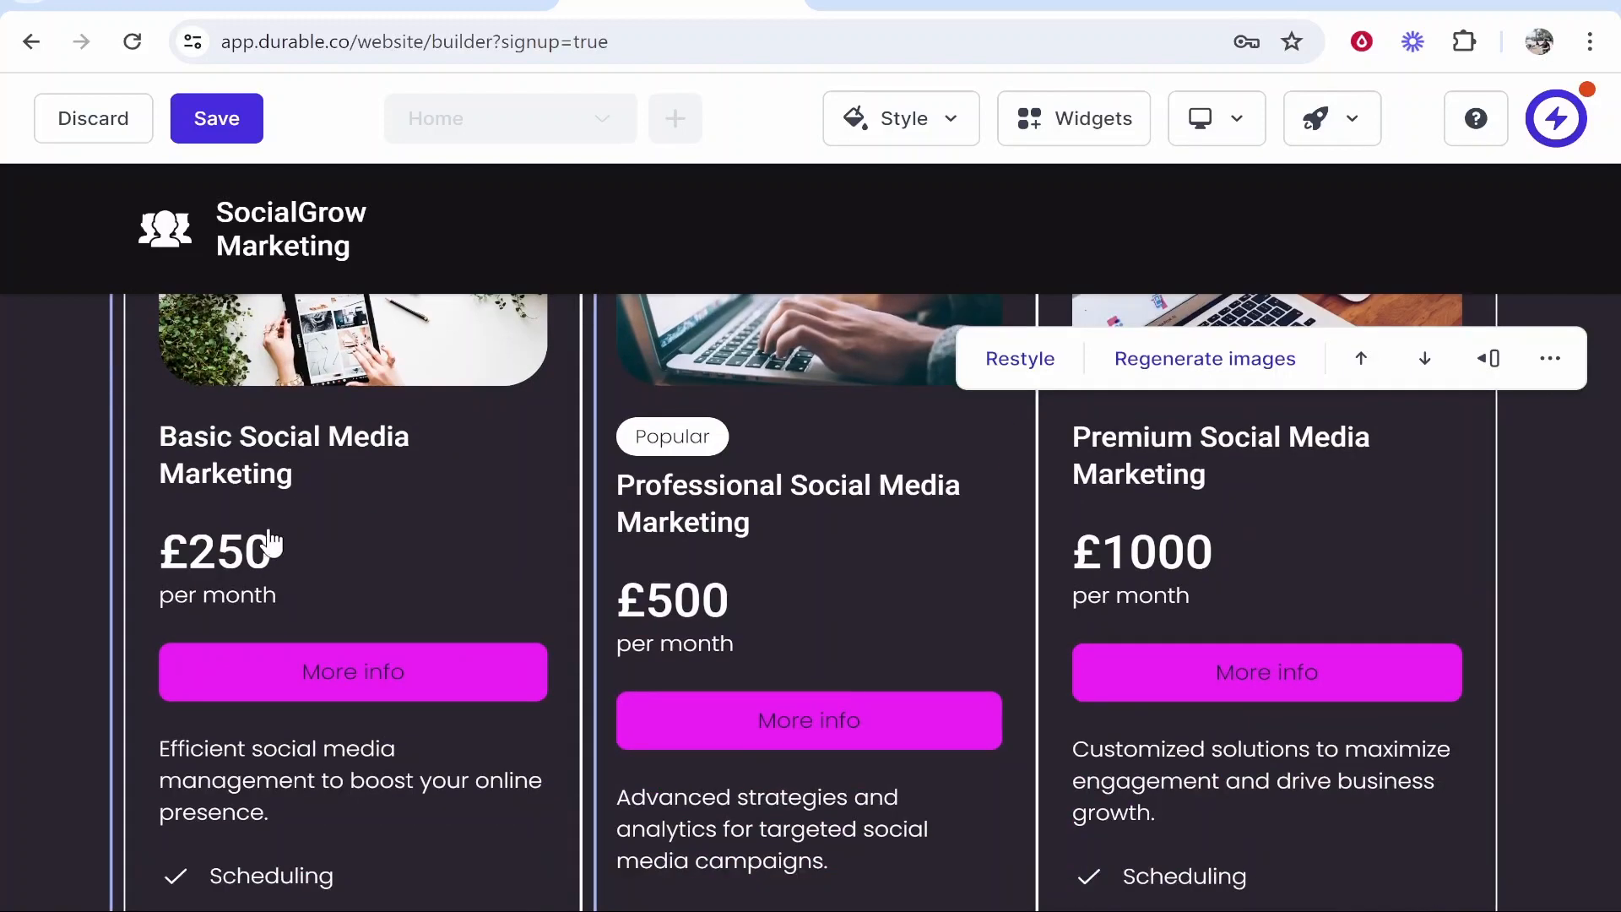
- Open the Basic Social Media Marketing tier's settings, check its price and billing period fields, and close them
left_click(253, 581)
scroll(1194, 568, "down", 2)
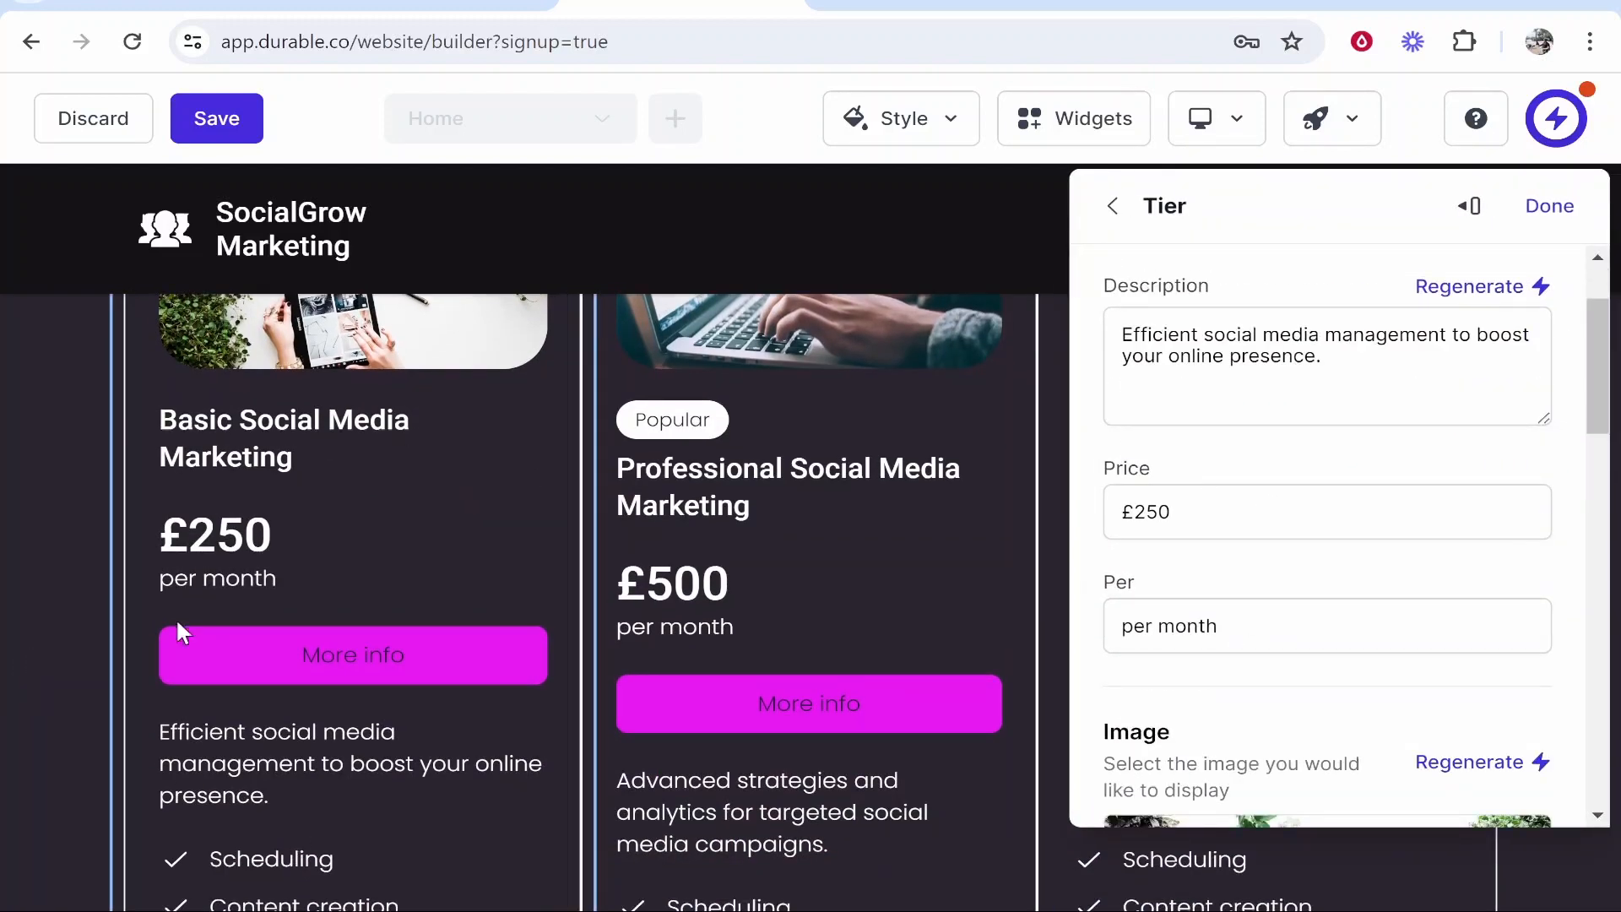
left_click(1550, 206)
- Review the existing testimonials, contact form, location map and footer further down the home page
scroll(1086, 463, "down", 10)
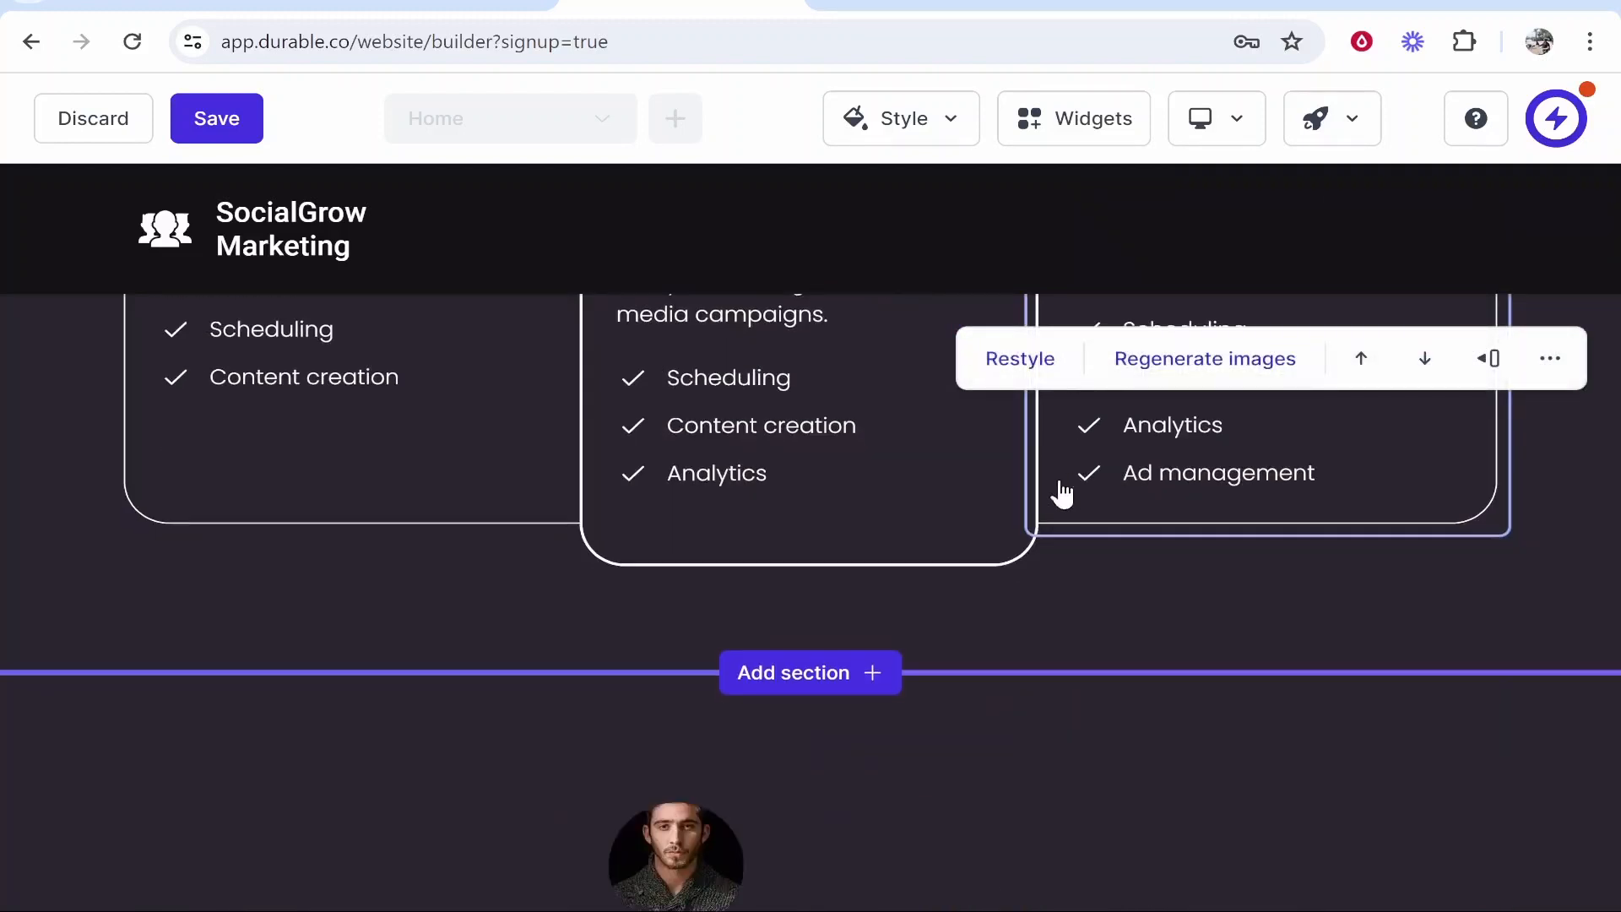
scroll(1001, 532, "down", 6)
scroll(997, 535, "up", 3)
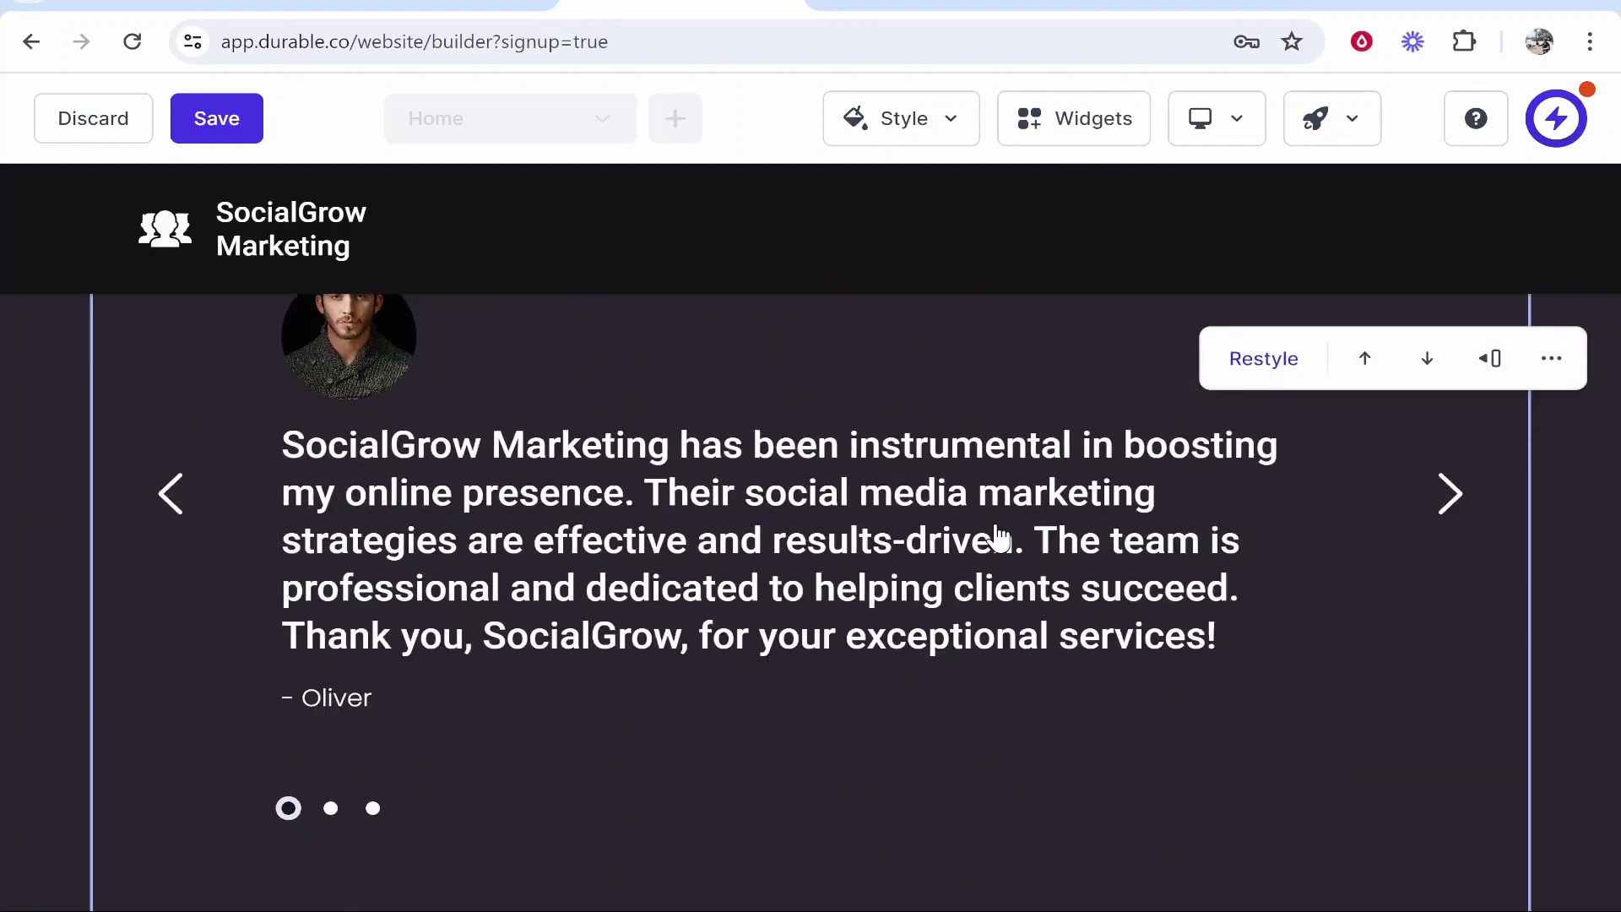
scroll(1018, 678, "down", 15)
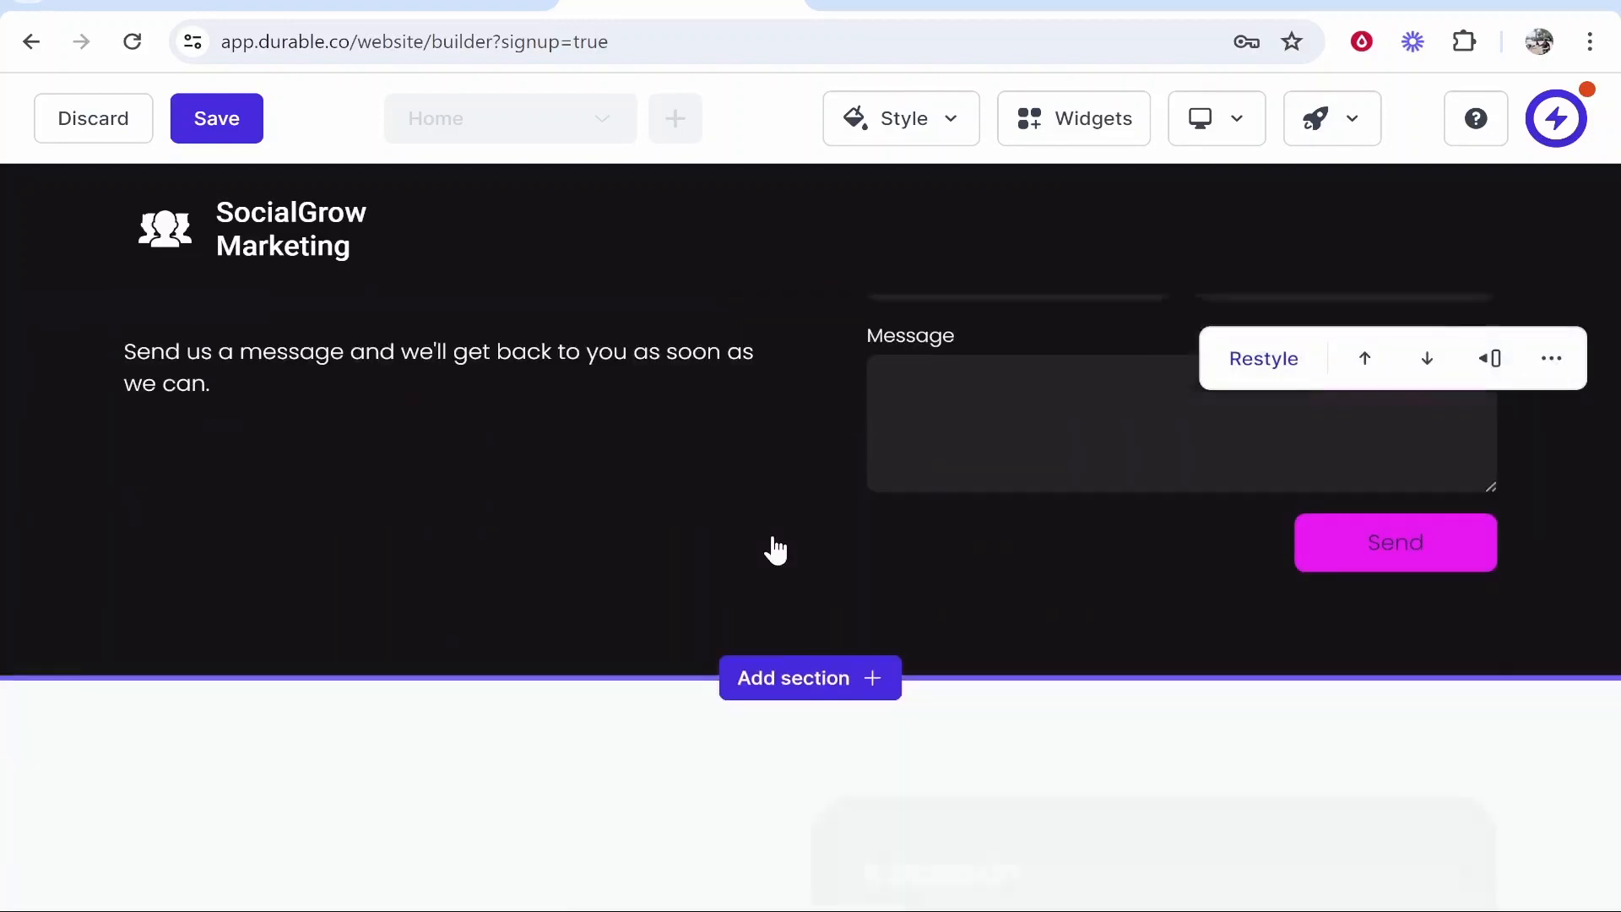
scroll(908, 651, "down", 1)
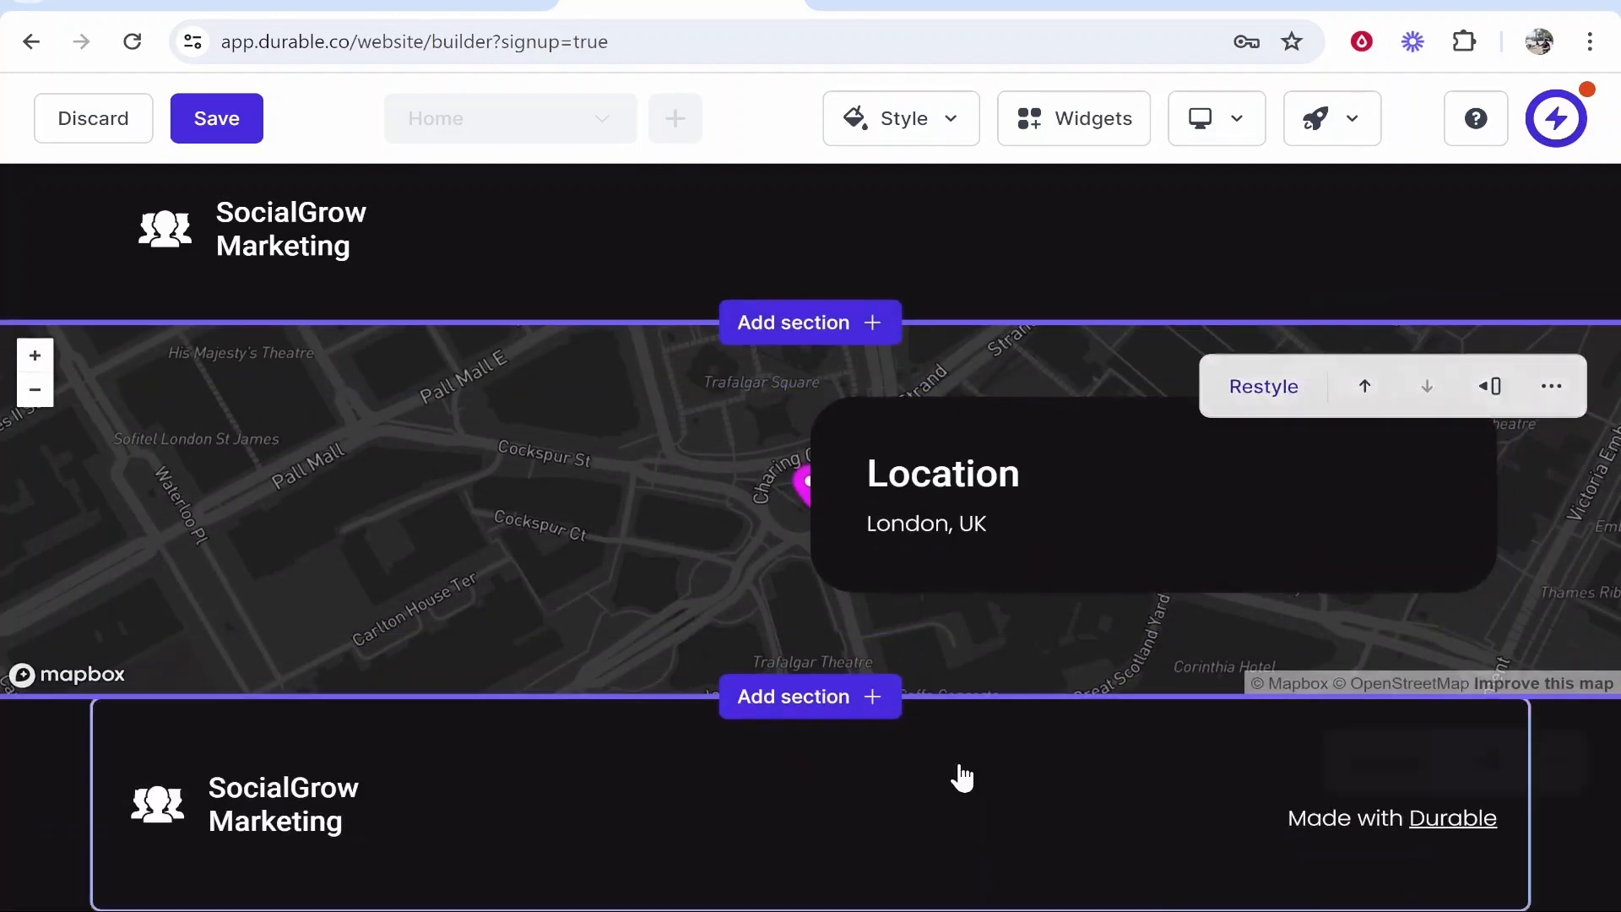
scroll(974, 768, "up", 10)
scroll(975, 770, "up", 10)
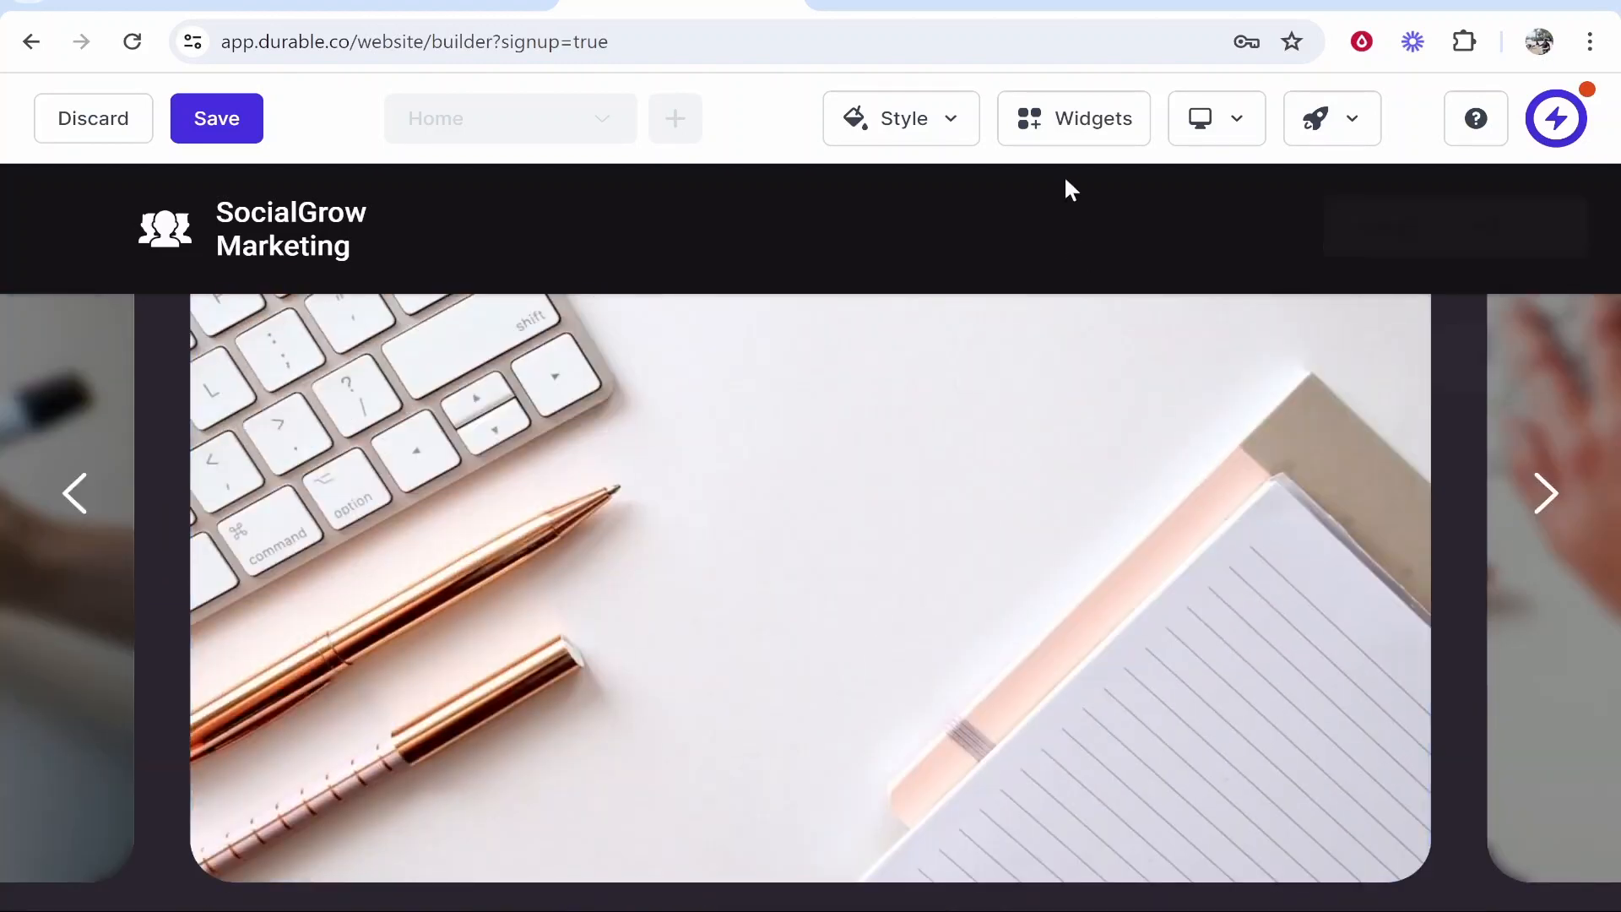
left_click(934, 119)
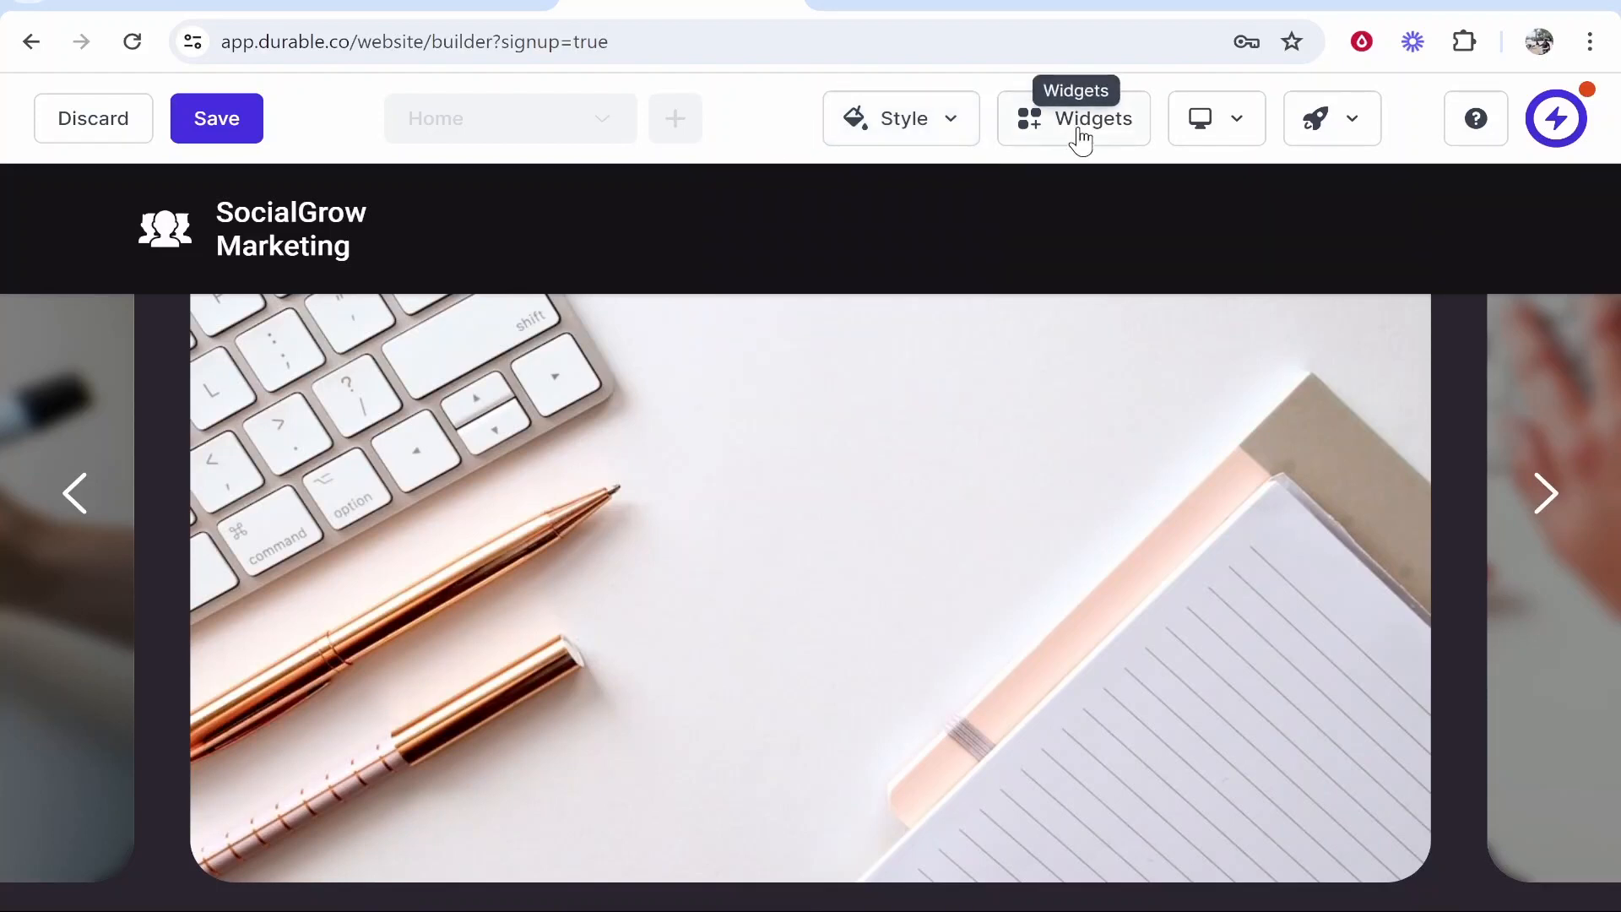
left_click(1229, 126)
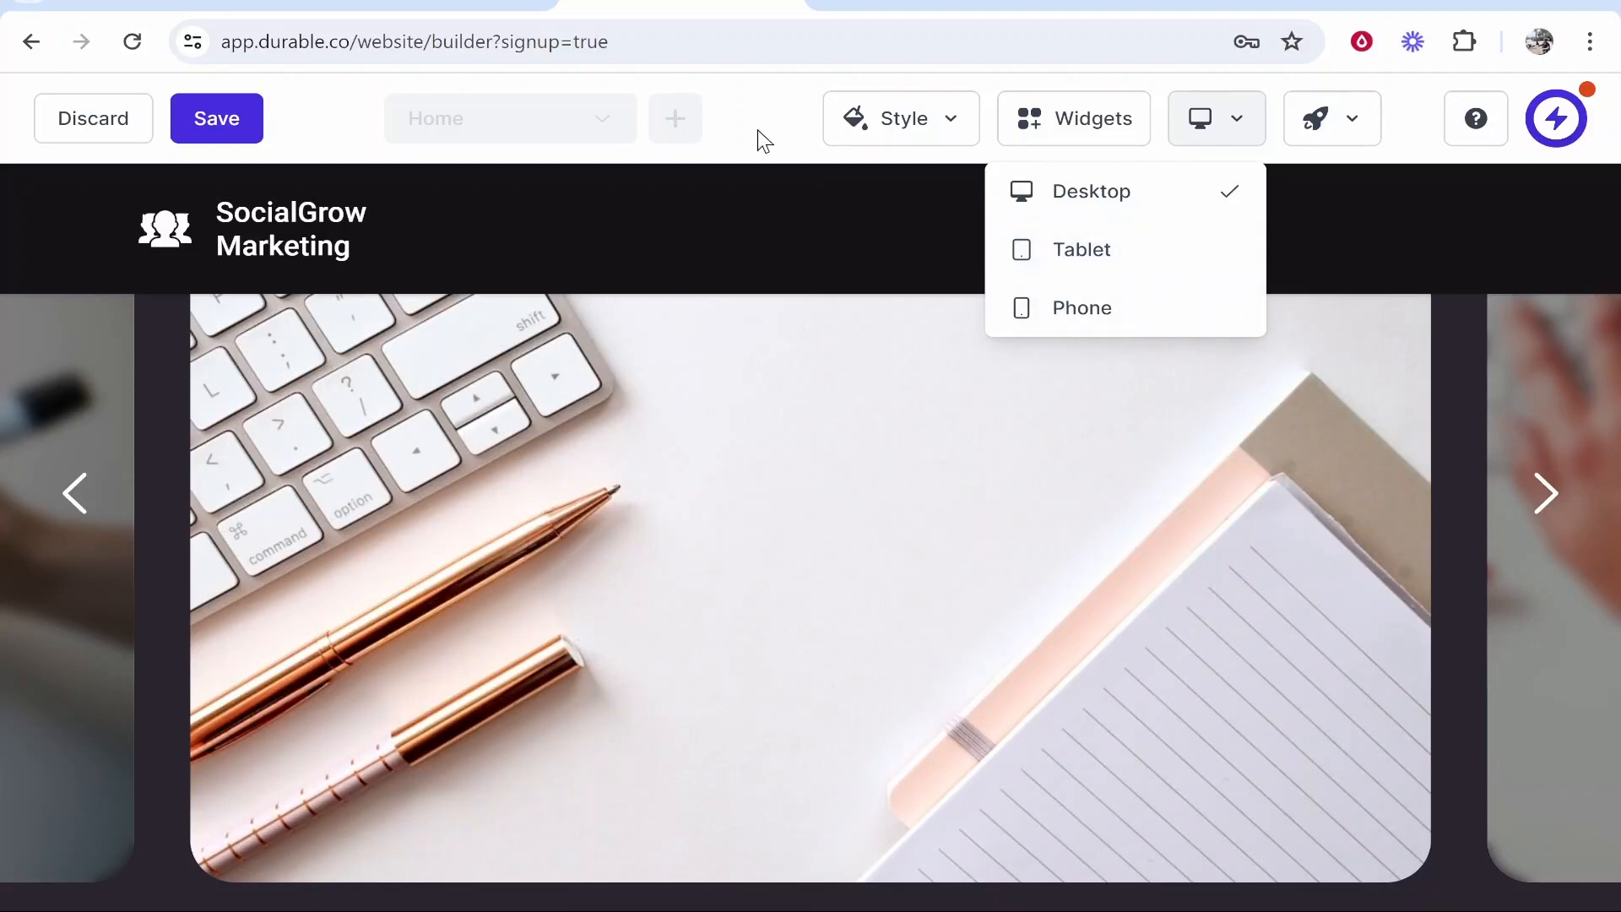
- Save the website changes for a site preview and copy the website preview address
left_click(1347, 135)
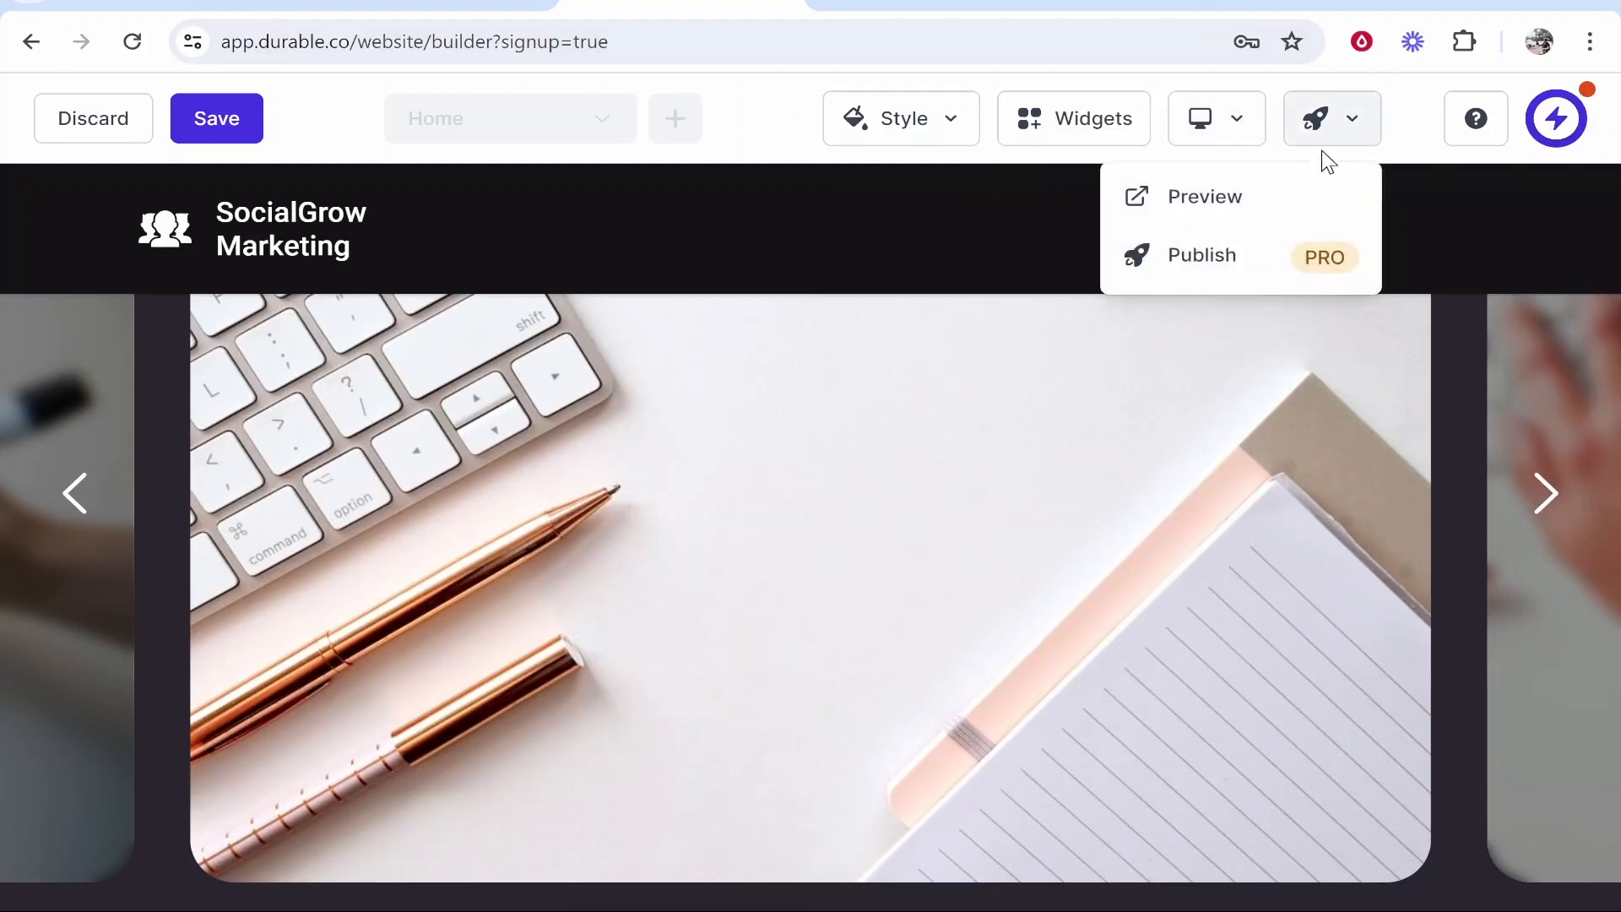
left_click(1251, 179)
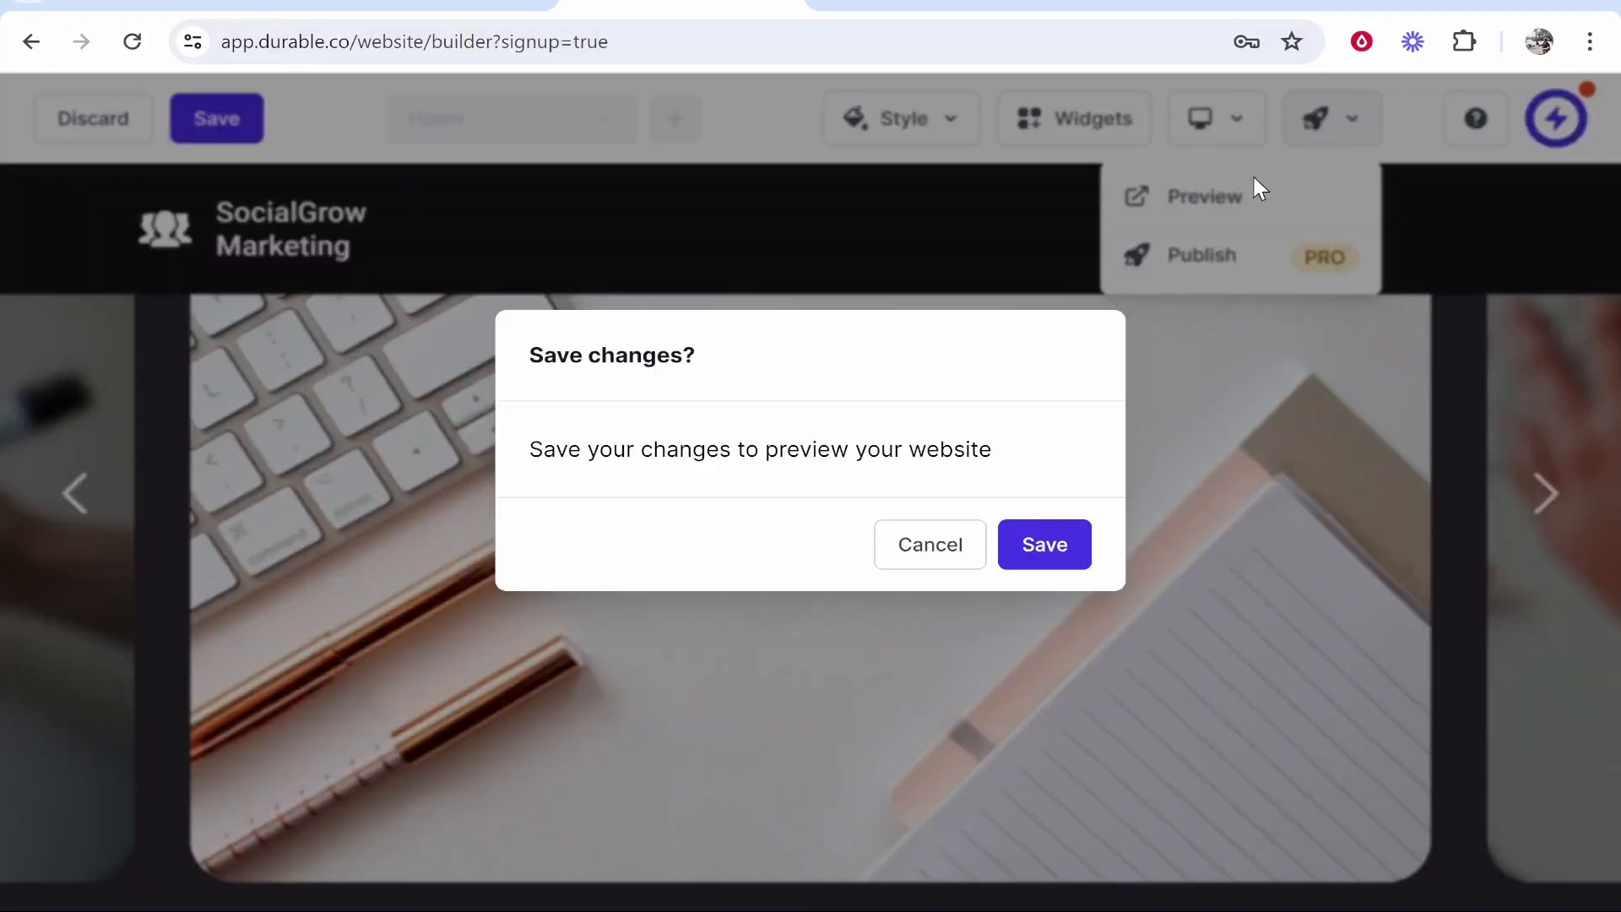
left_click(1043, 542)
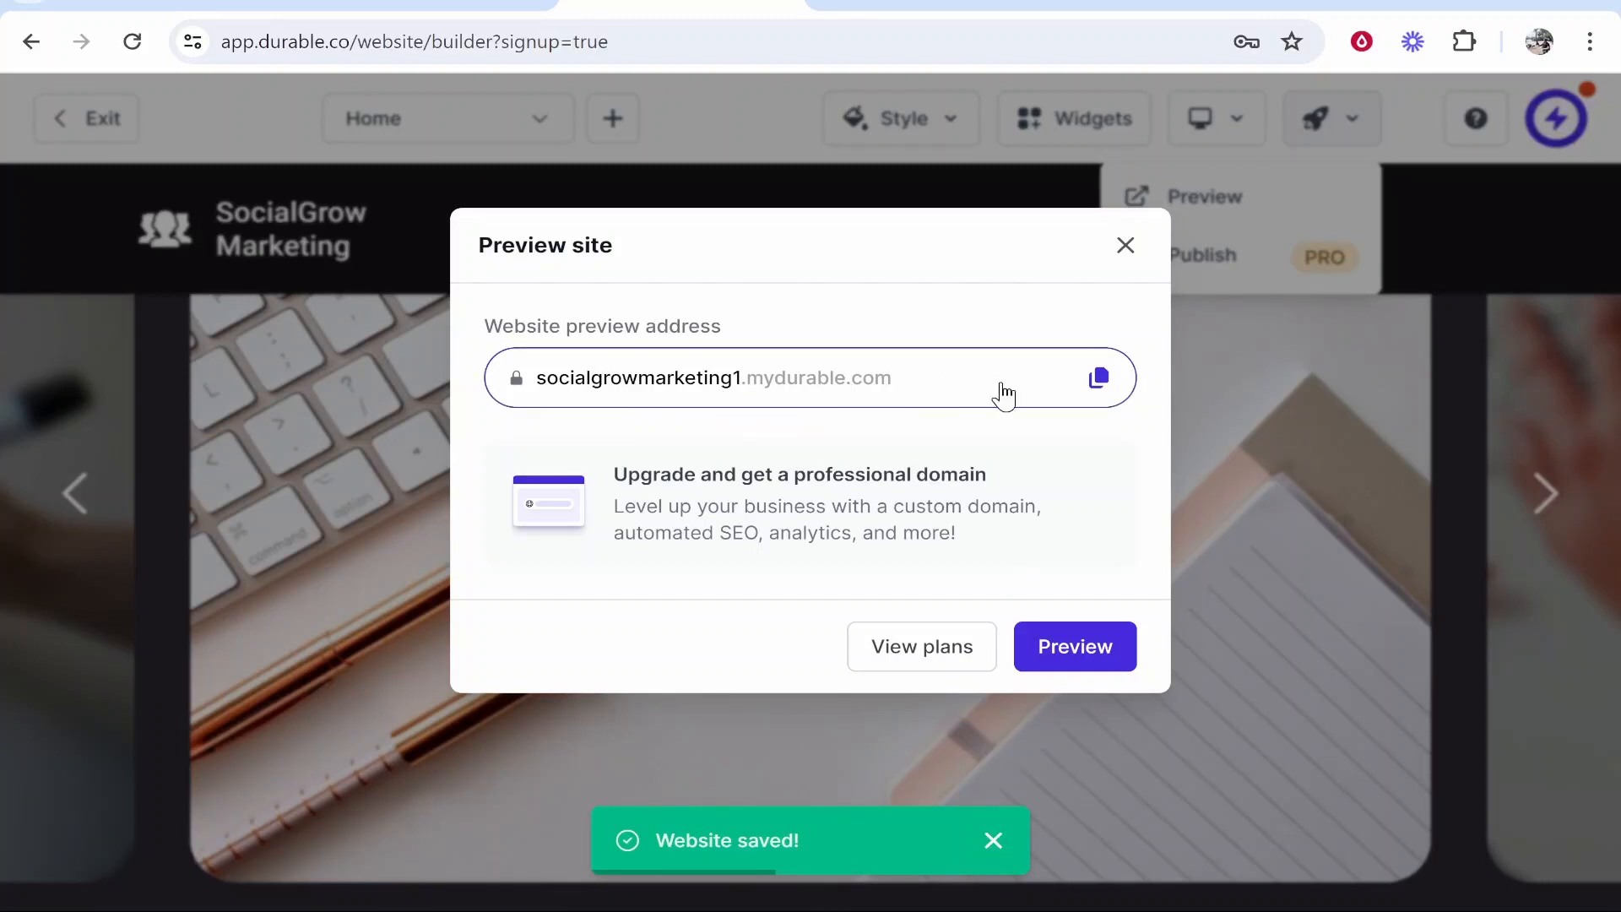
left_click(1100, 382)
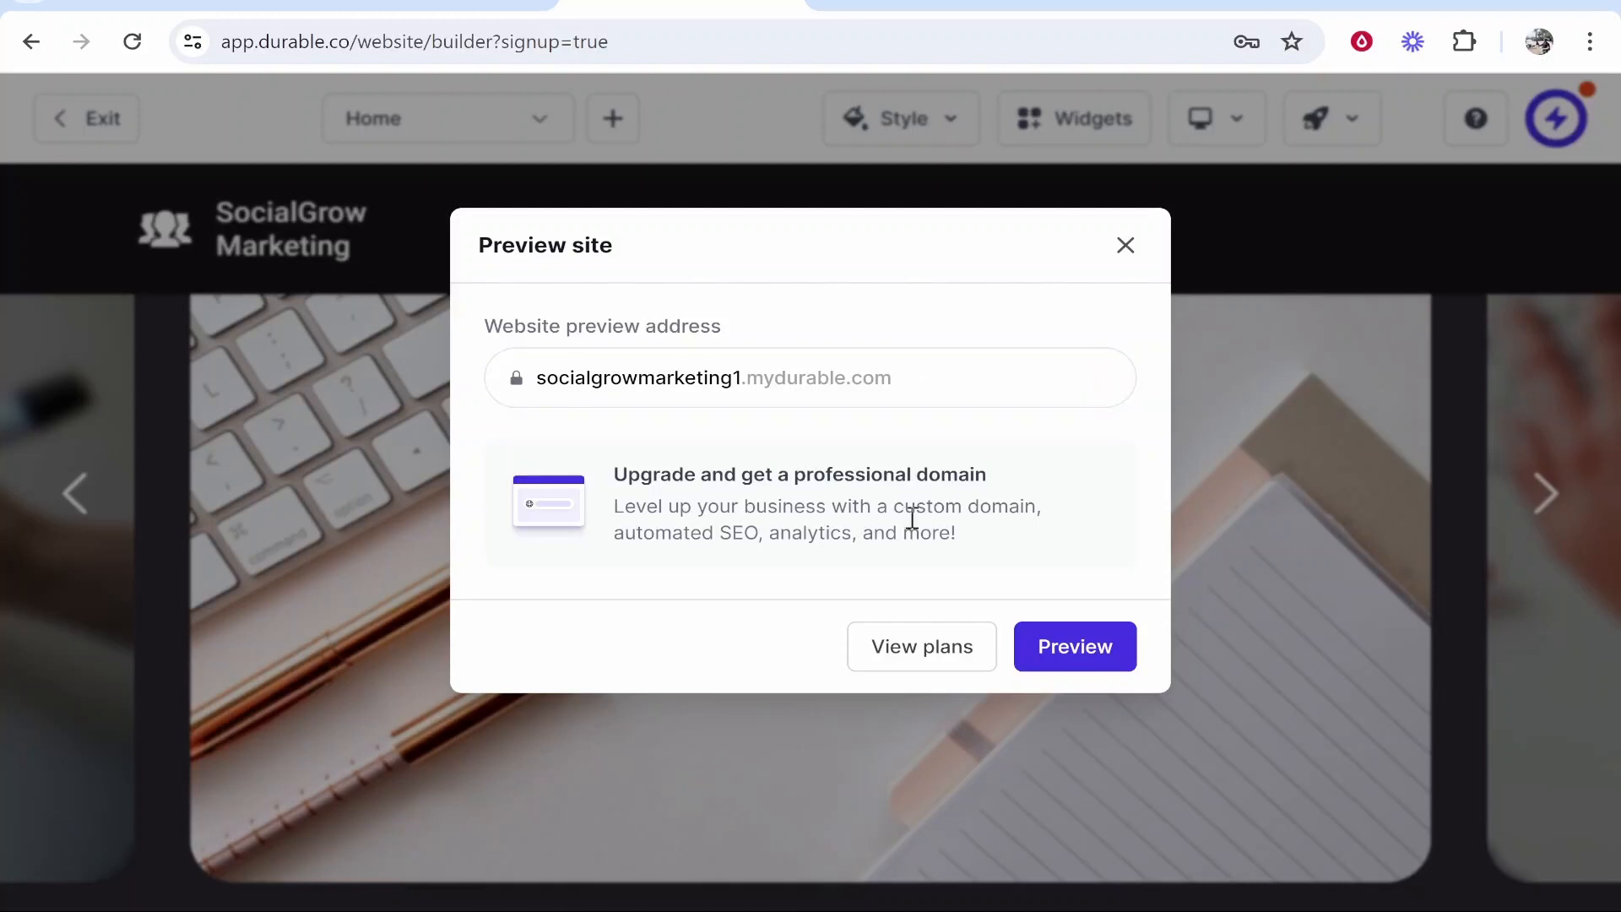
- Open the upgrade plans and examine the yearly pricing and features of the Starter and Business plans
left_click_drag(616, 470, 948, 471)
left_click(927, 457)
left_click(900, 659)
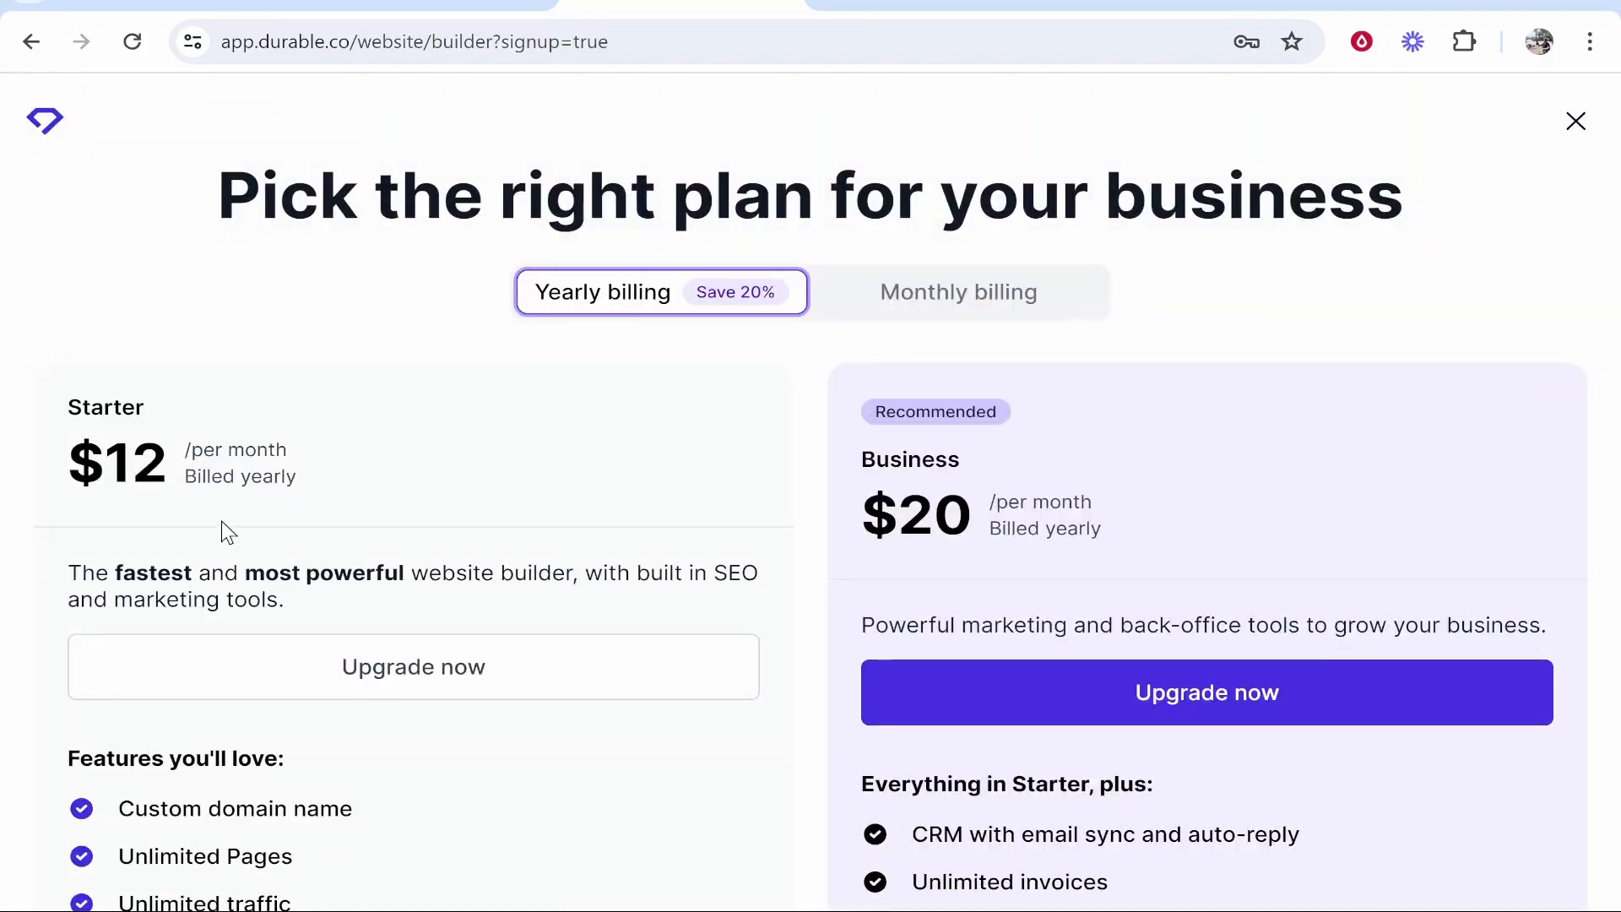
scroll(221, 521, "down", 2)
left_click_drag(59, 338, 175, 345)
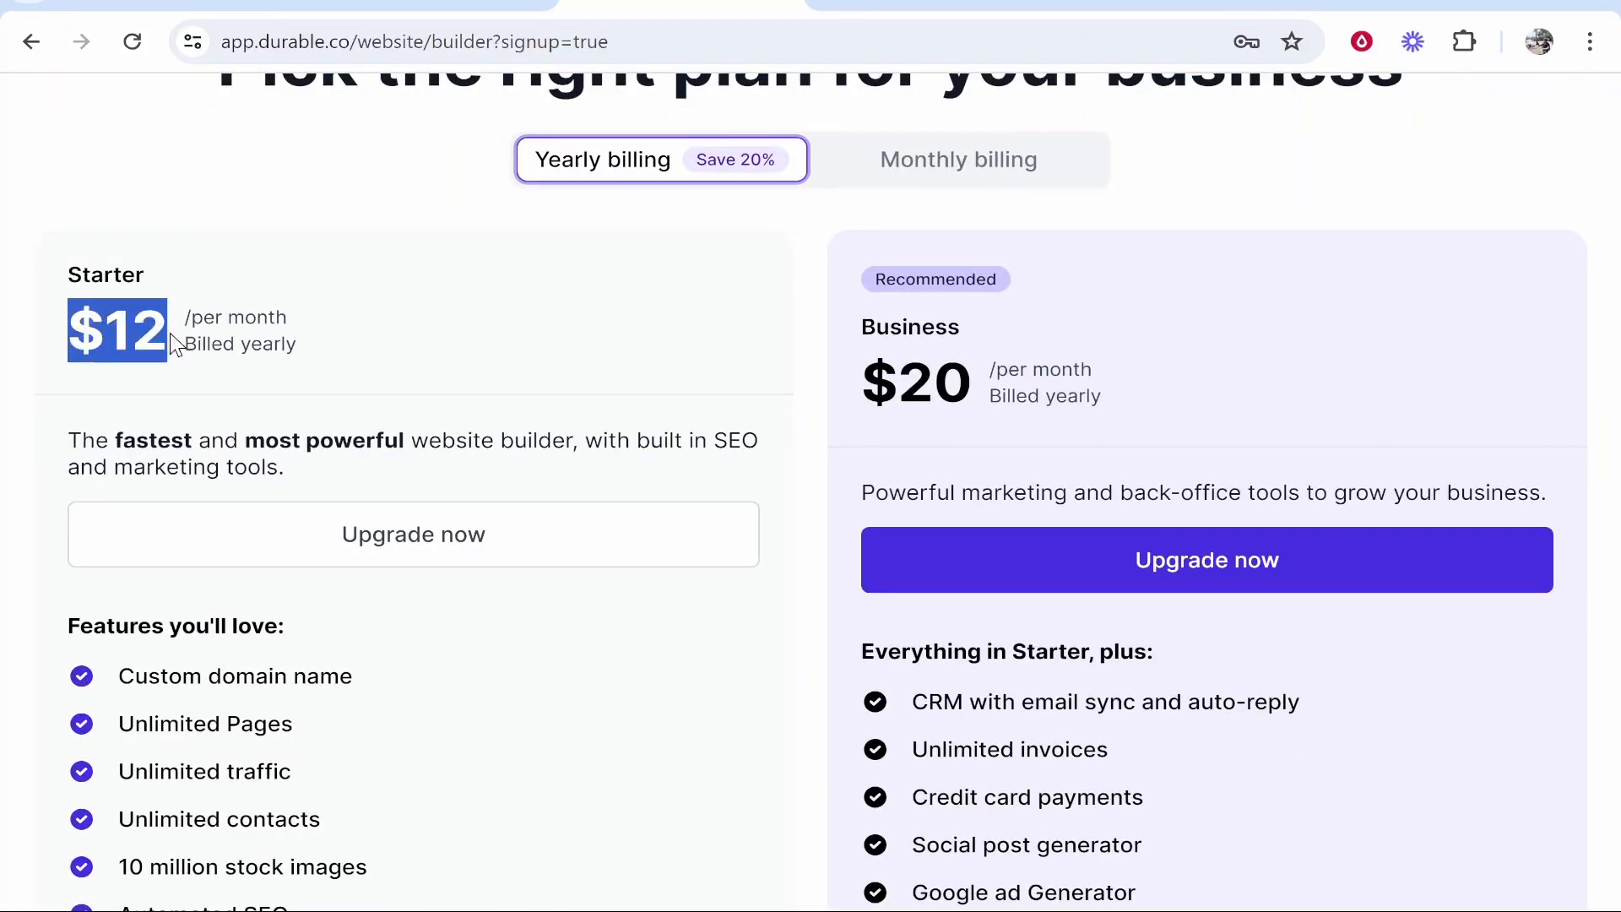
scroll(509, 537, "down", 2)
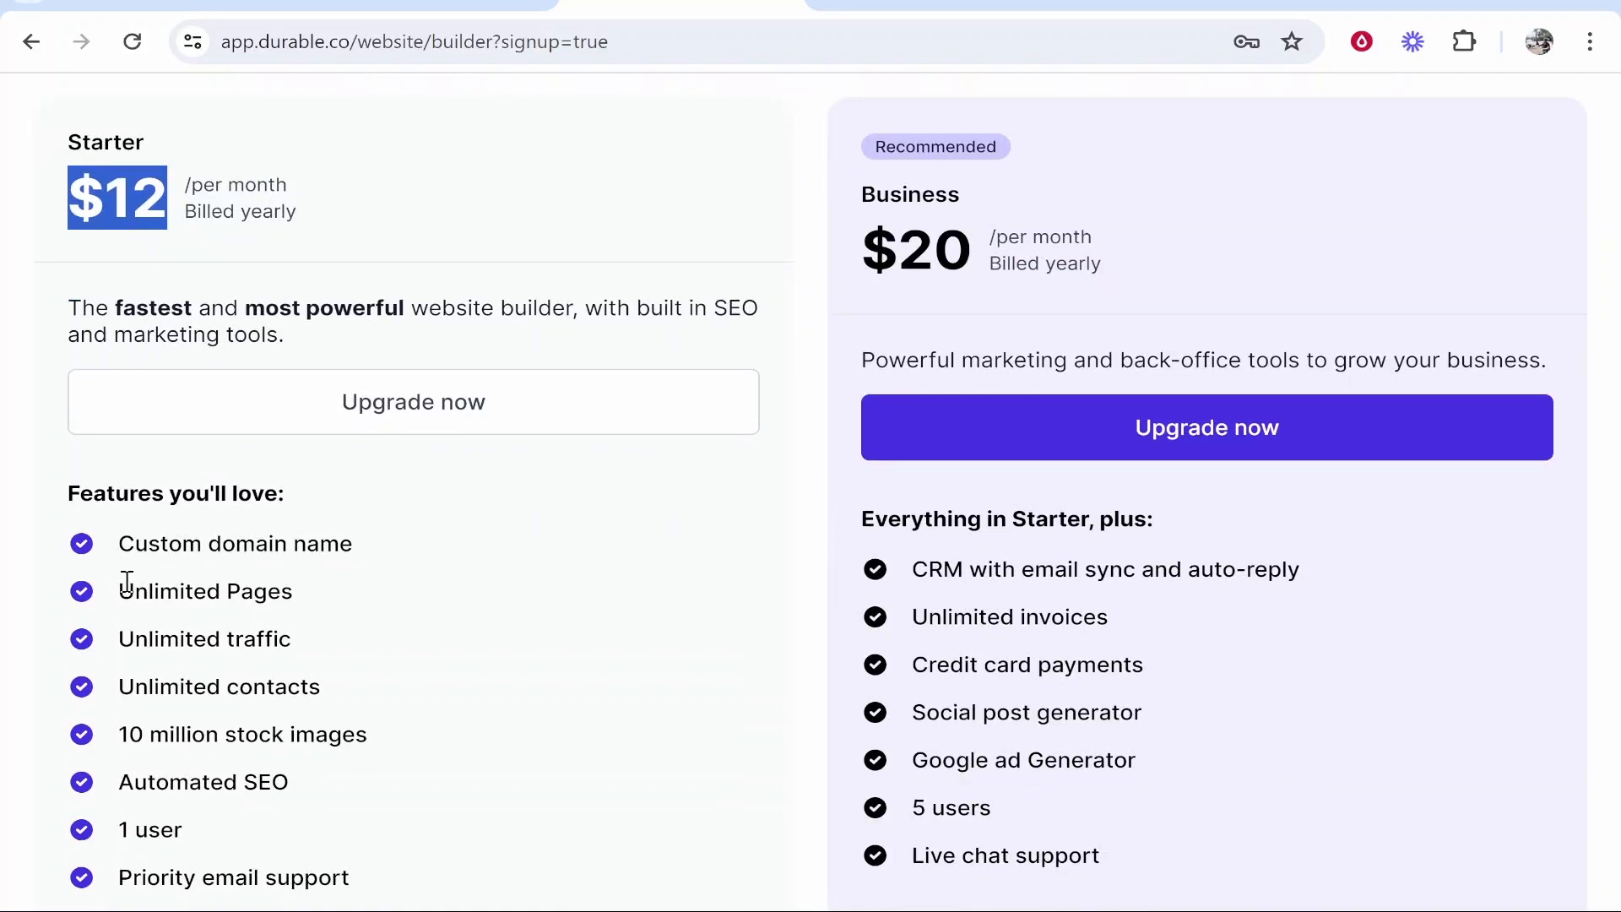
scroll(103, 642, "down", 2)
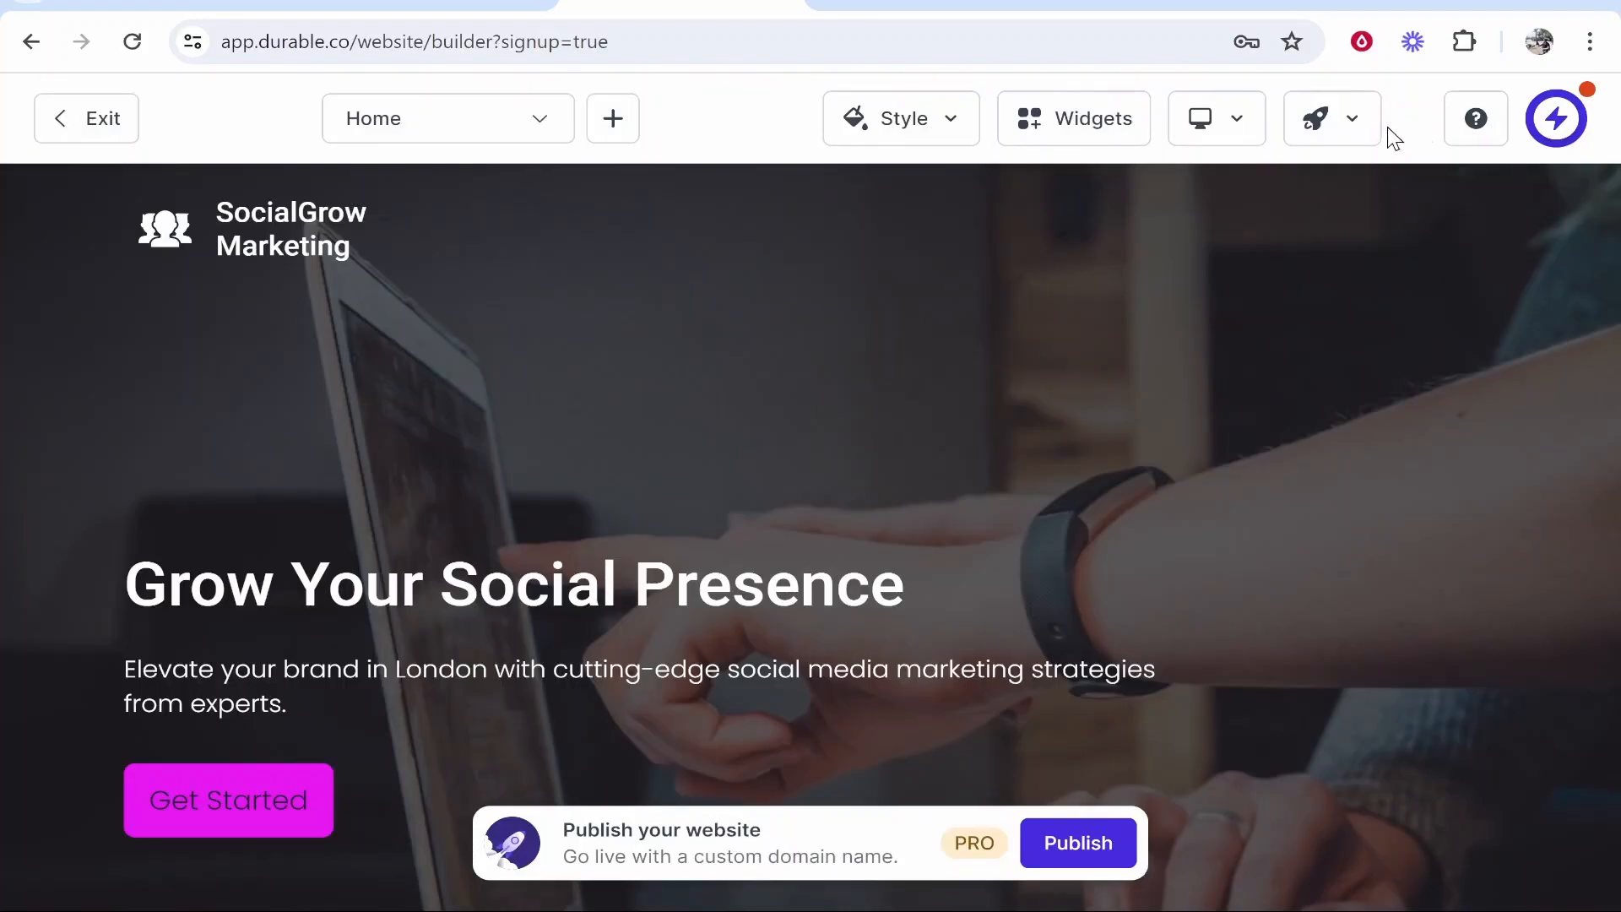
- Start publishing the website and open its preview address from the upgrade dialog
left_click(1309, 127)
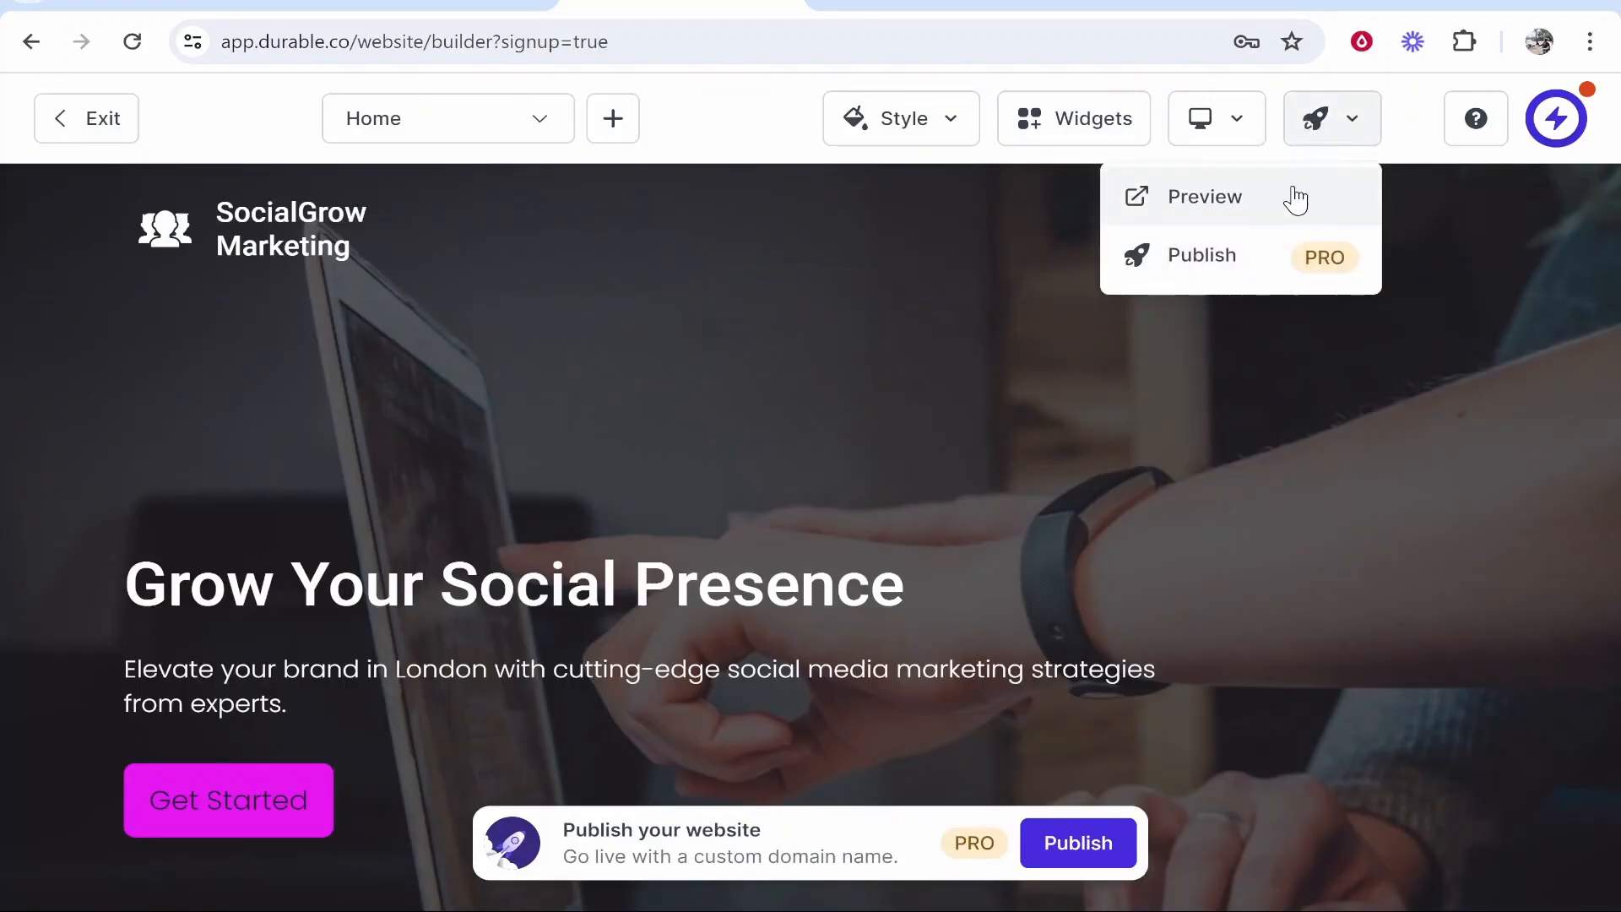
left_click(1204, 253)
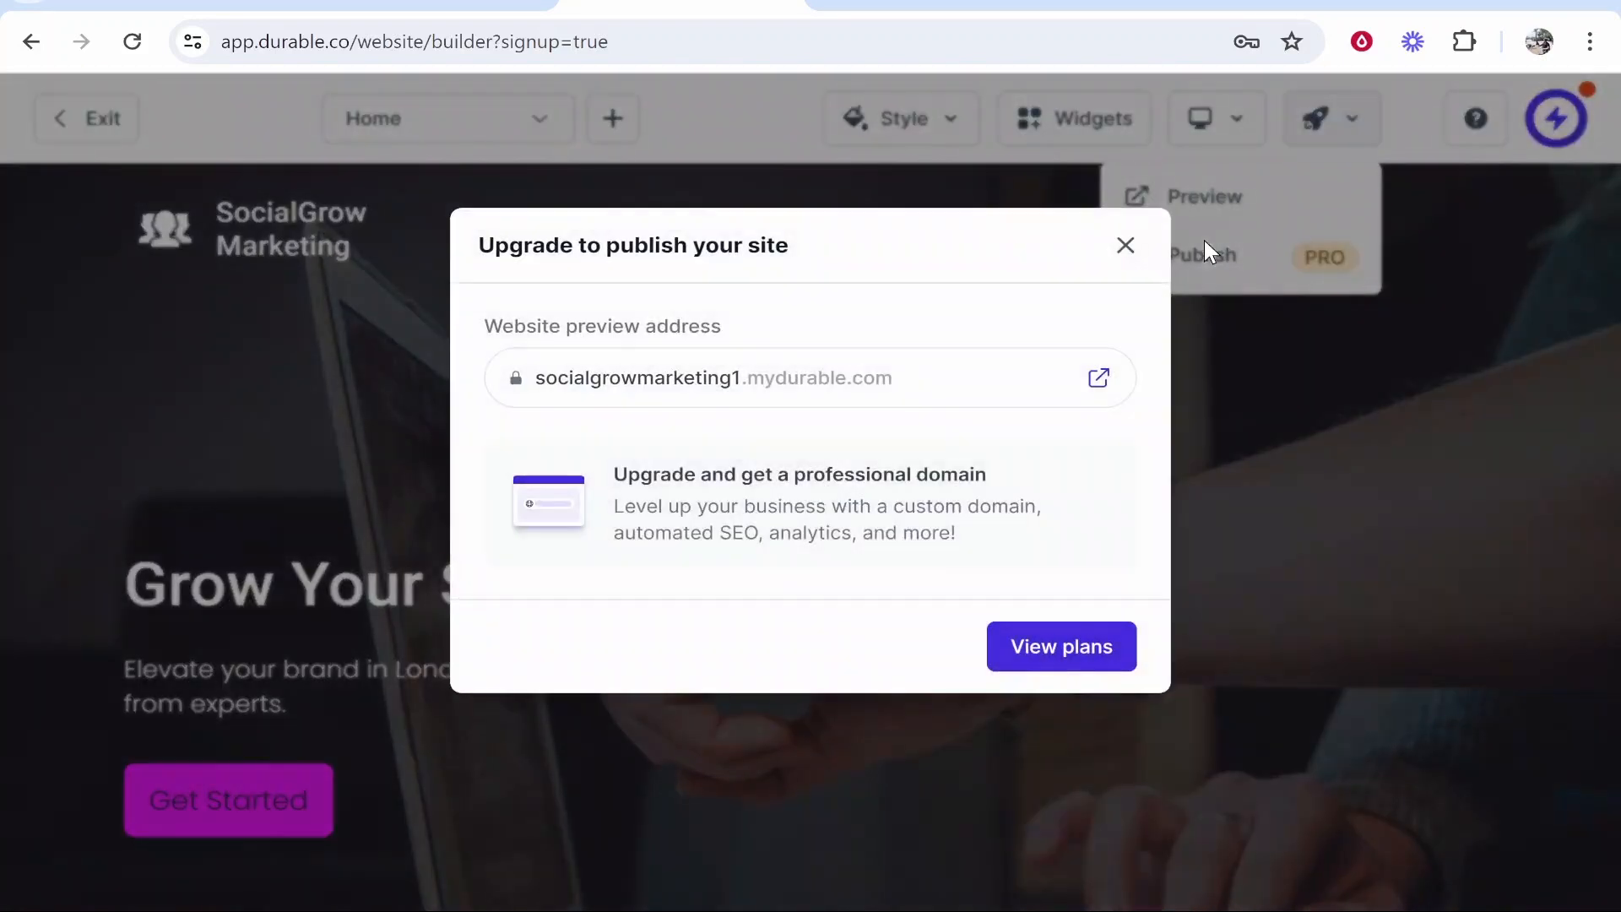
left_click(1099, 382)
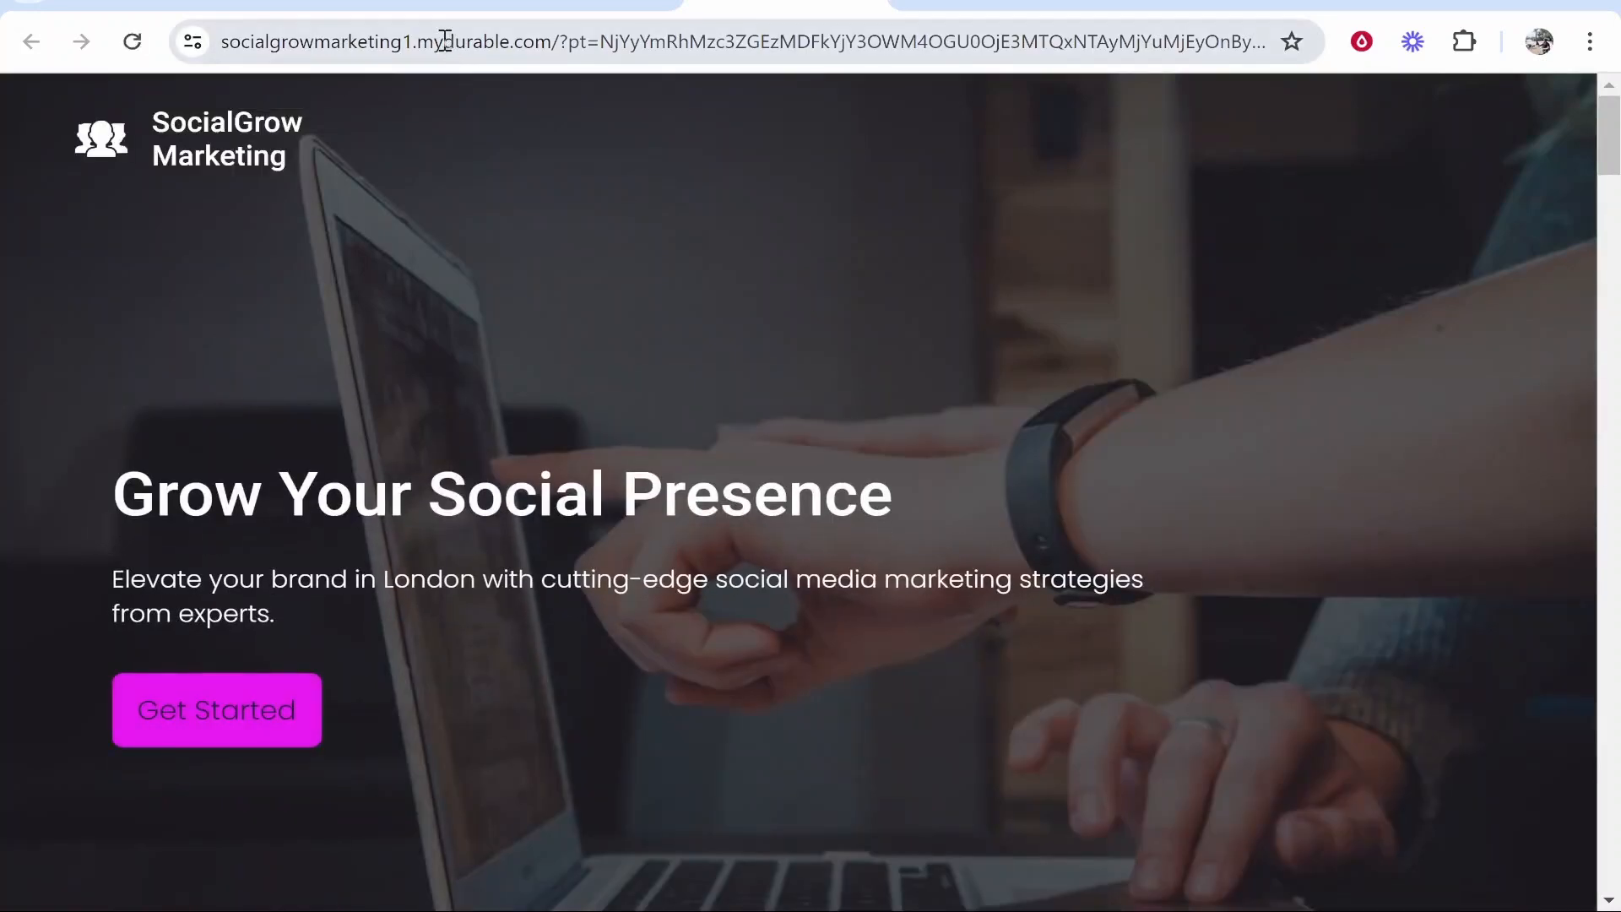
- Examine the previewed site's web address and its sections from the banner down to the testimonials
left_click(515, 48)
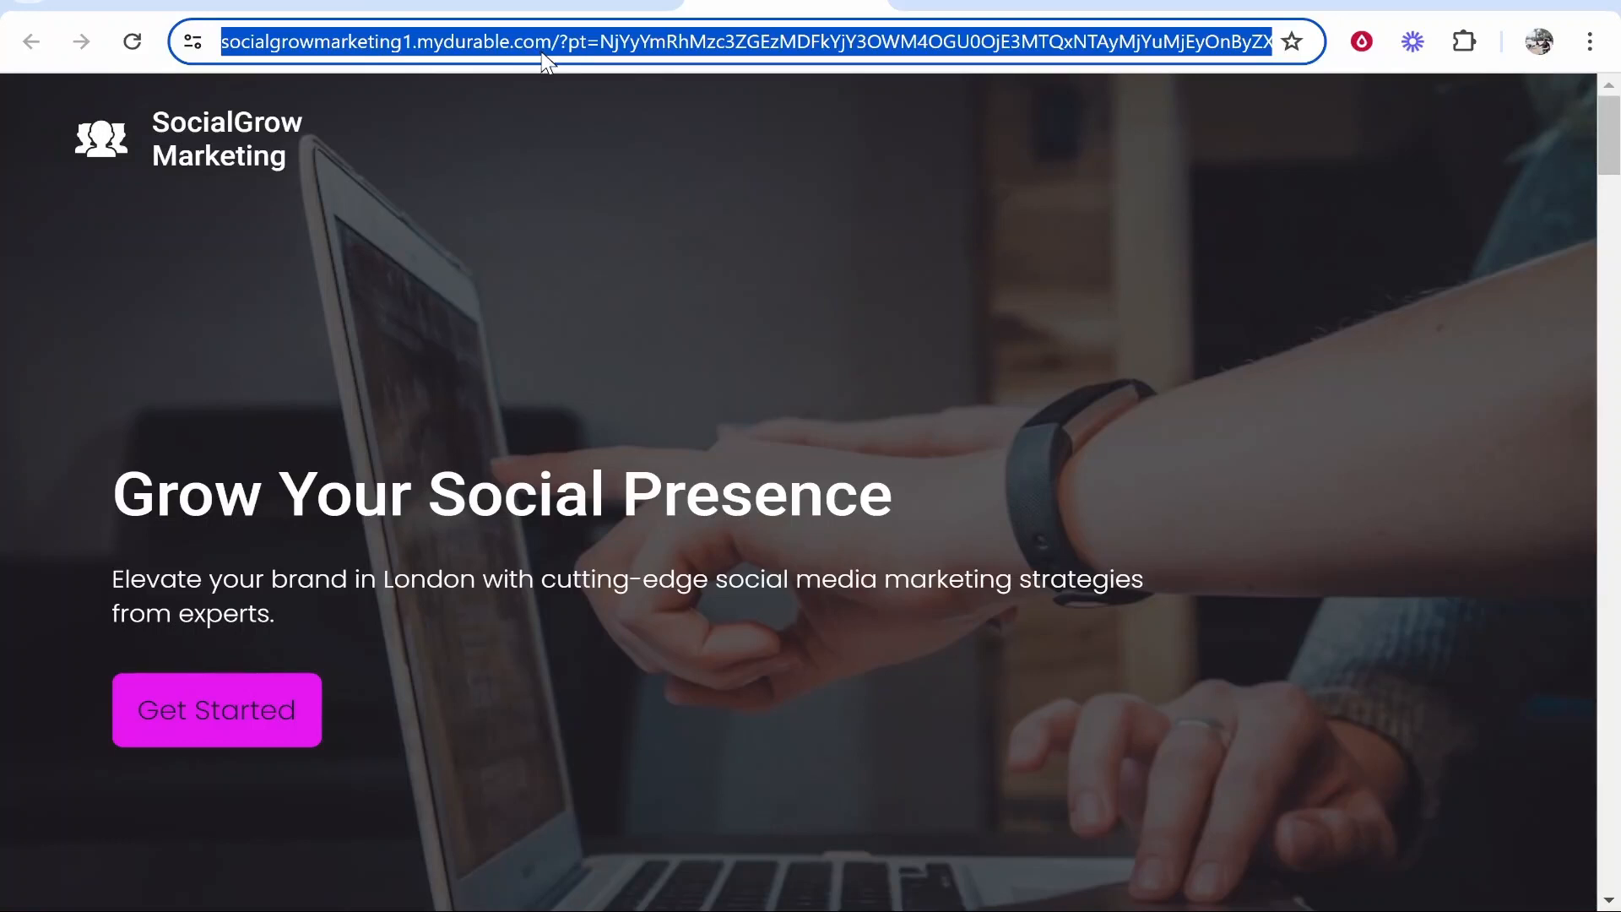
scroll(790, 380, "down", 10)
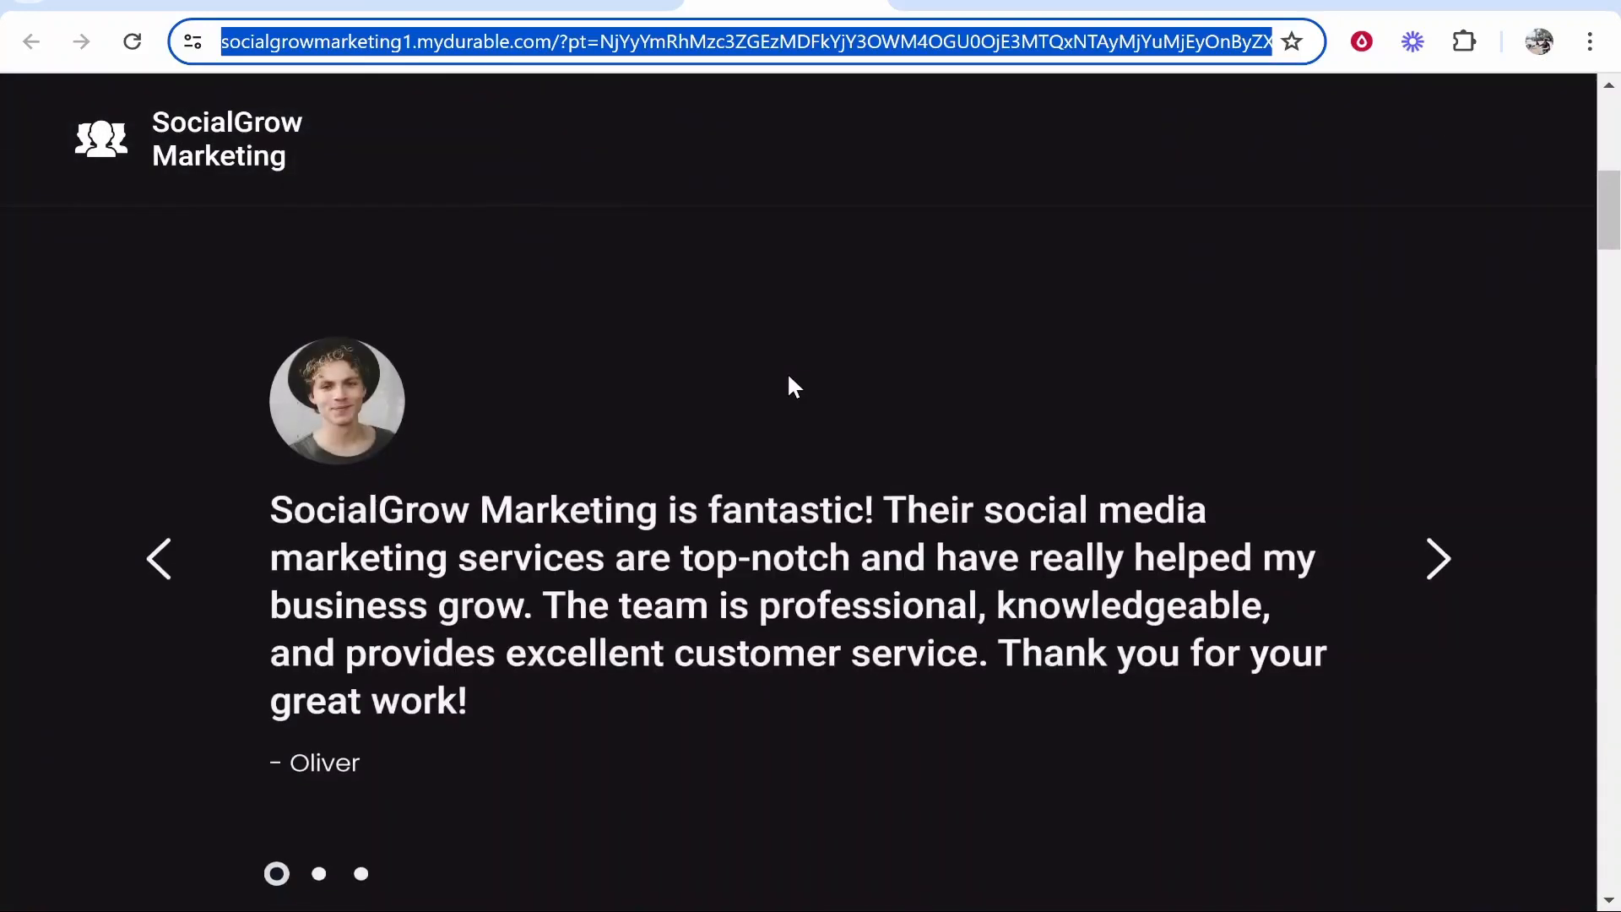
scroll(788, 376, "down", 15)
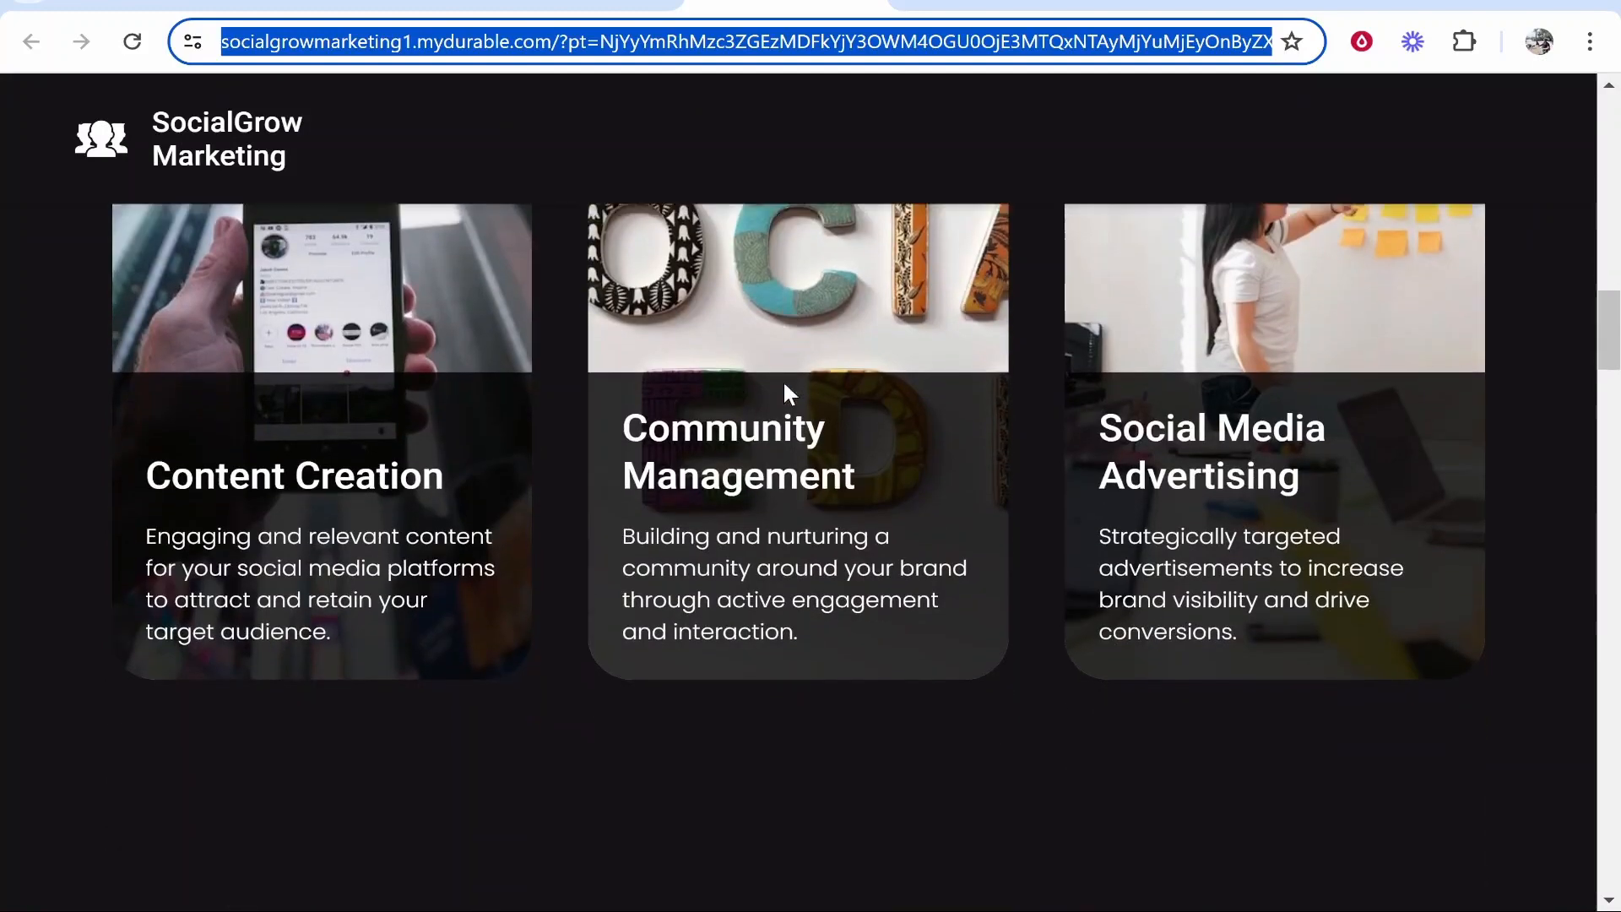
scroll(784, 385, "down", 10)
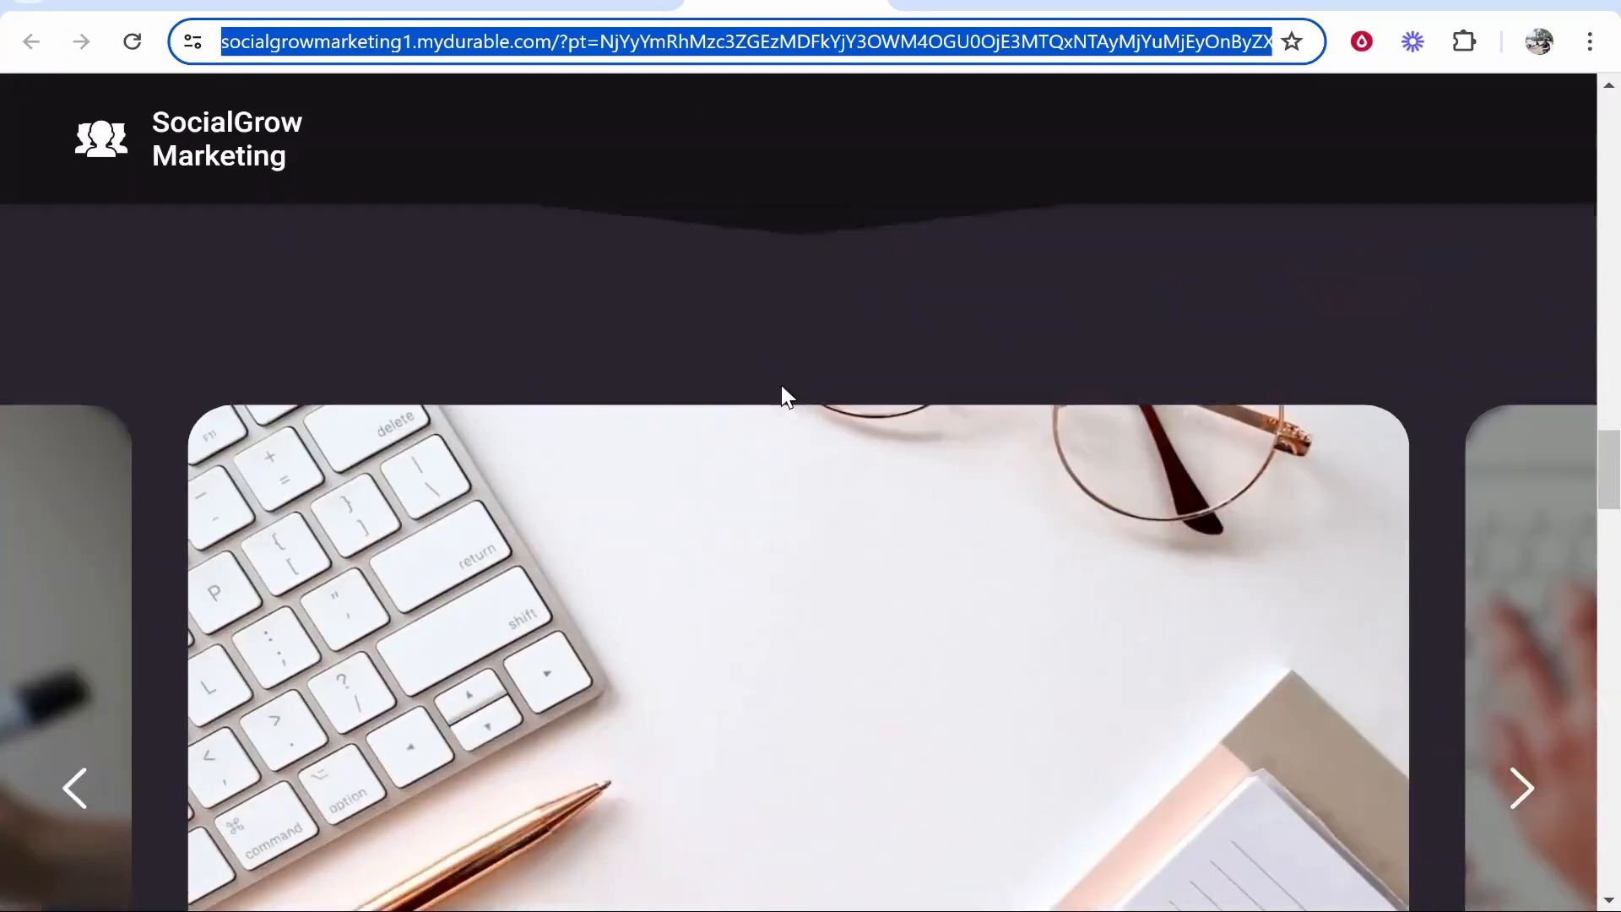
scroll(779, 383, "down", 13)
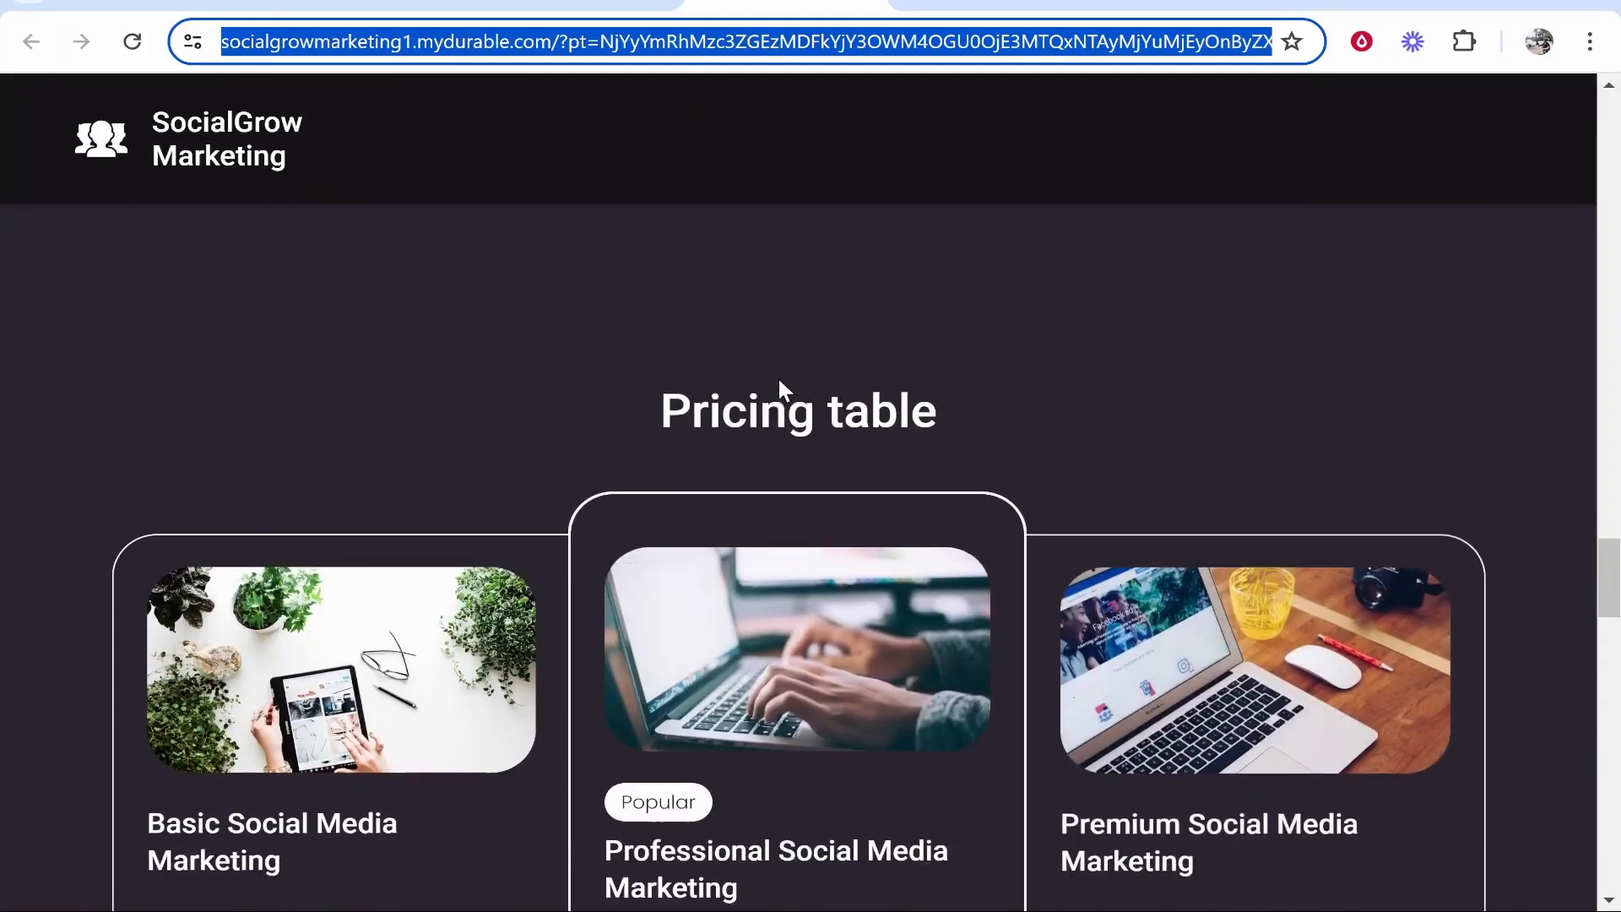
scroll(778, 380, "down", 10)
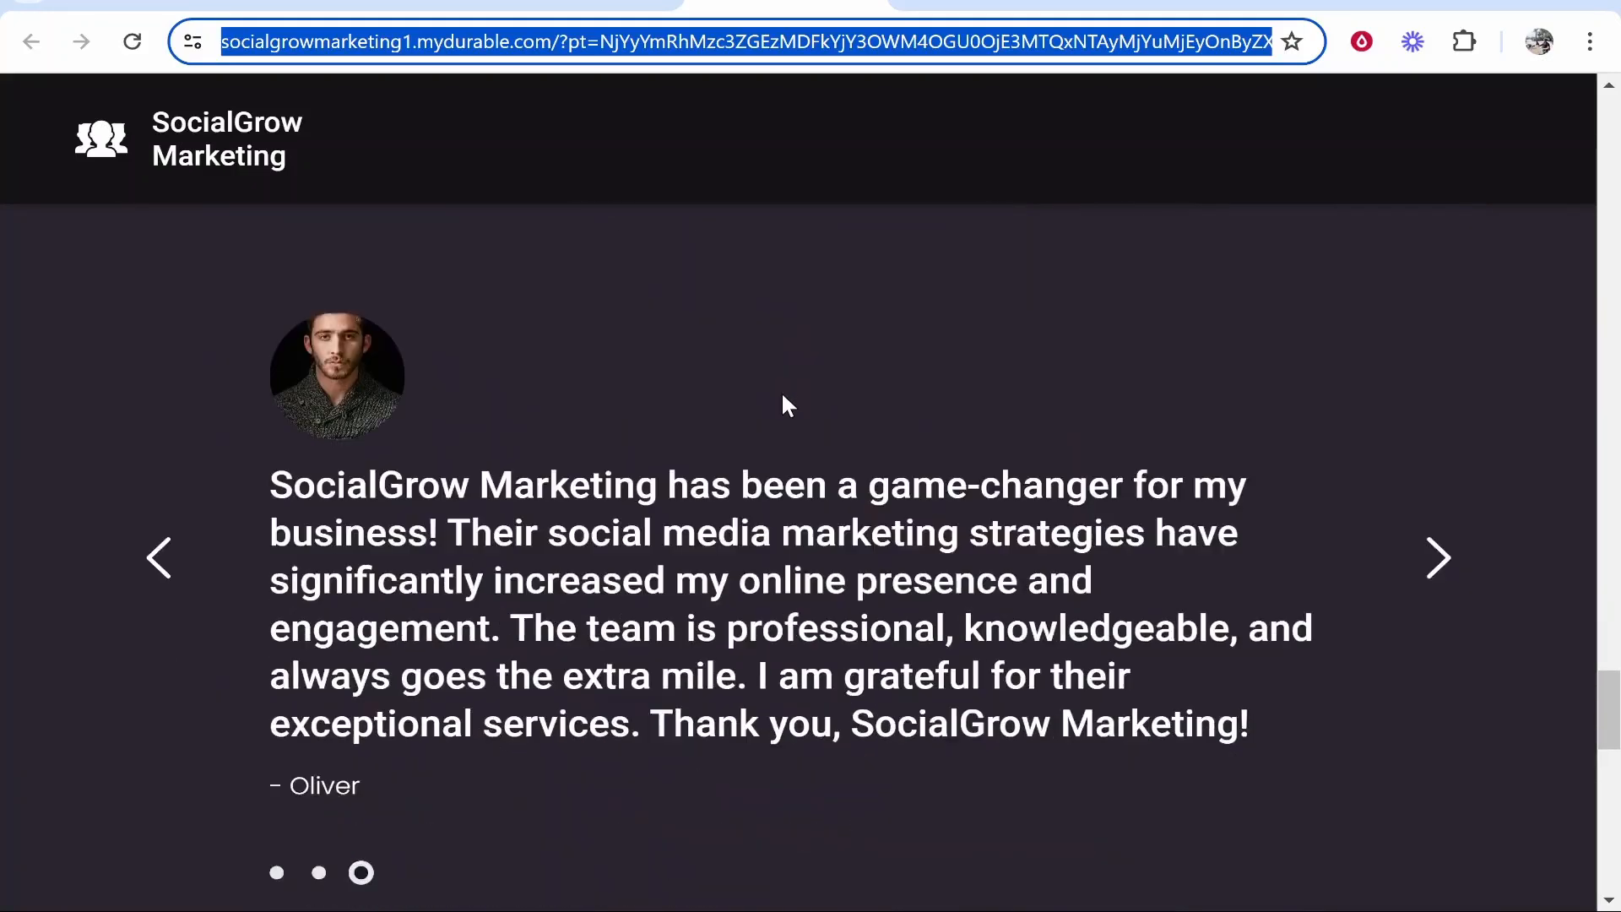
scroll(782, 394, "down", 2)
scroll(783, 392, "up", 12)
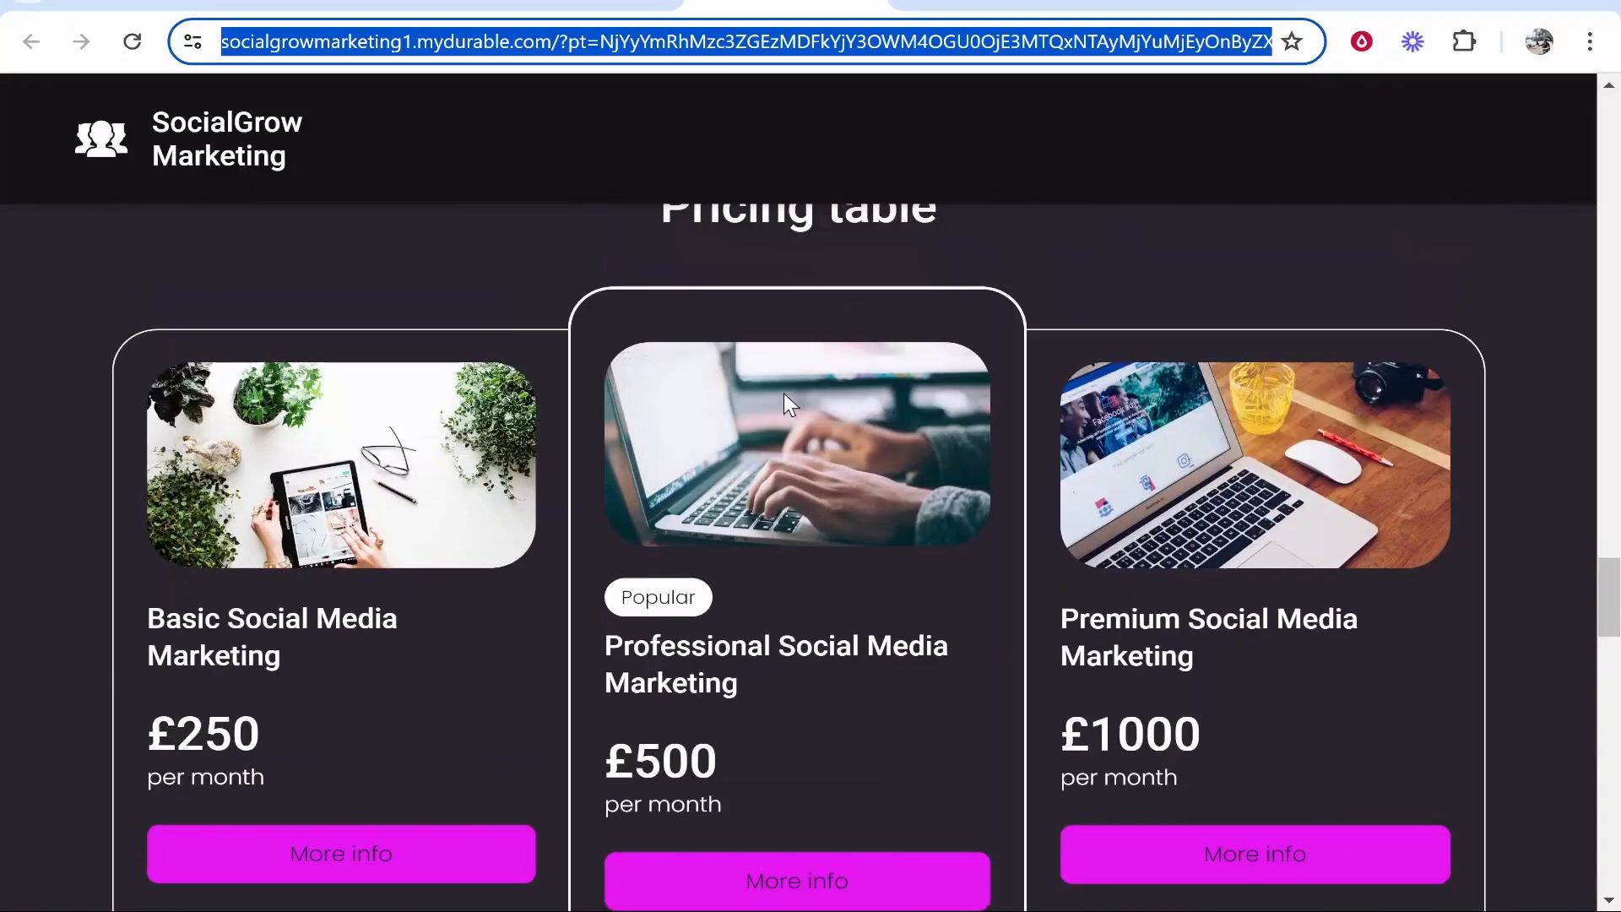
scroll(782, 405, "up", 15)
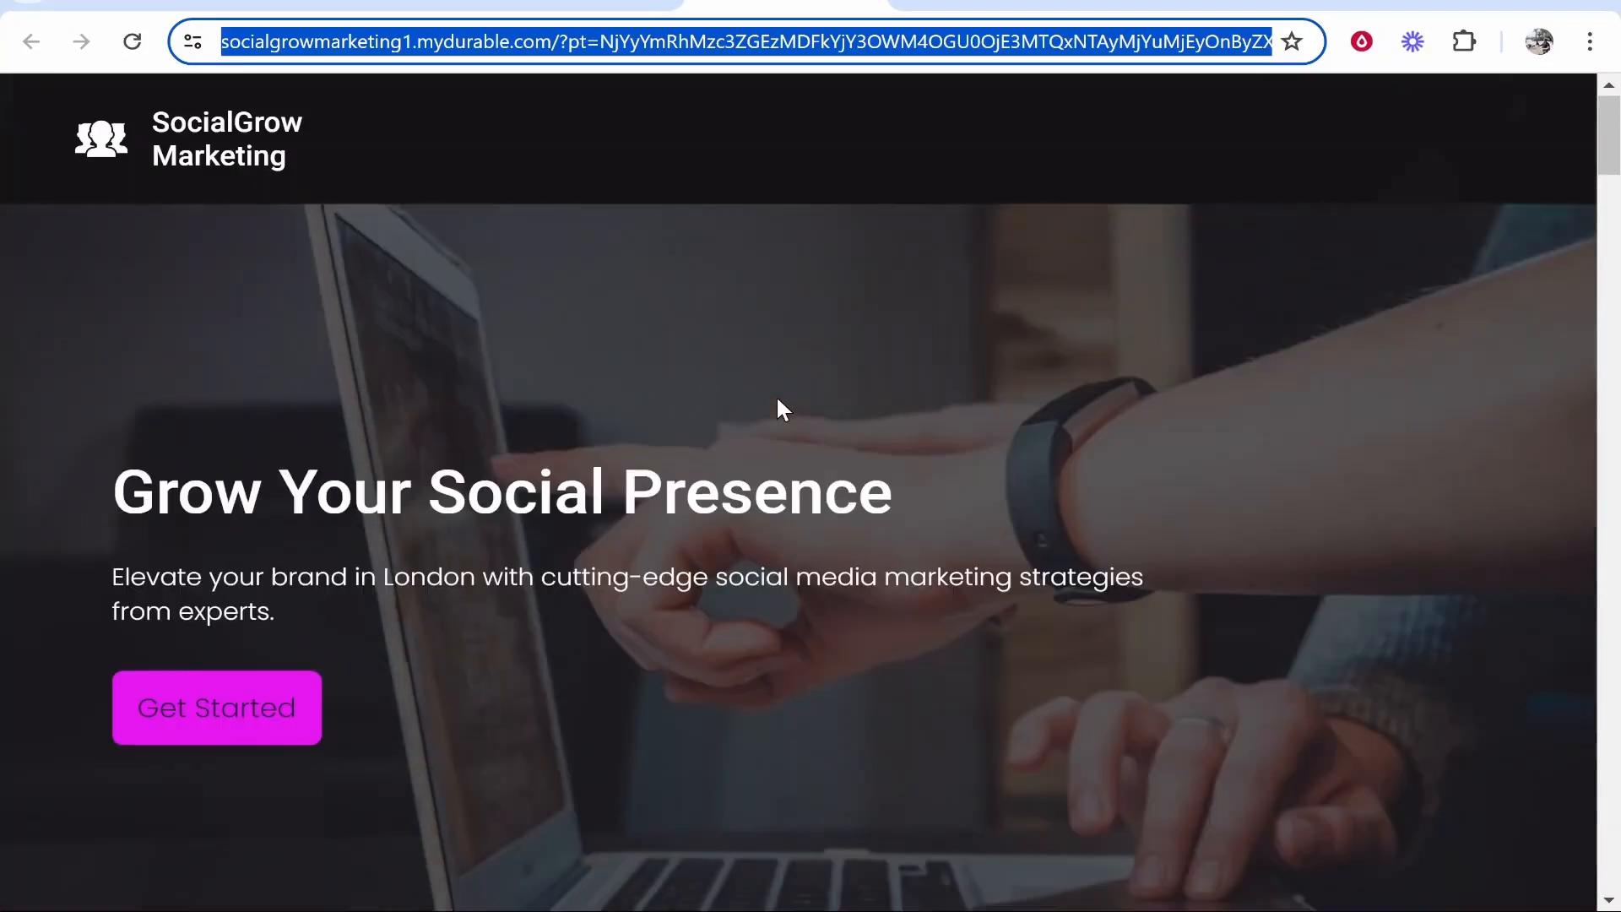